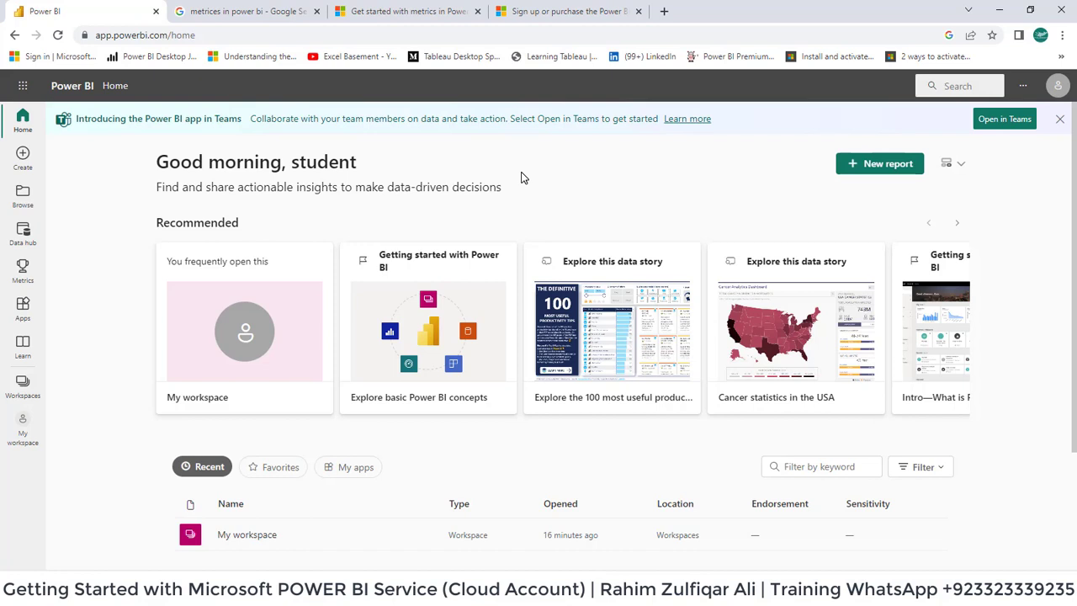
Look through the Create, Browse and Data hub pages, including the Data hub's section for adding data.
left_click(24, 160)
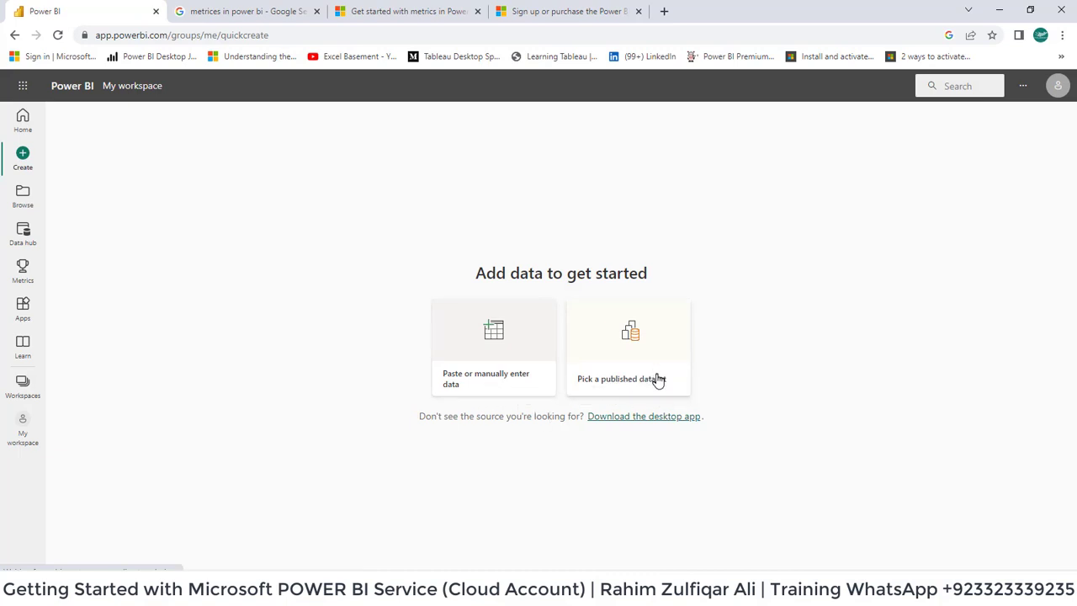
left_click(20, 199)
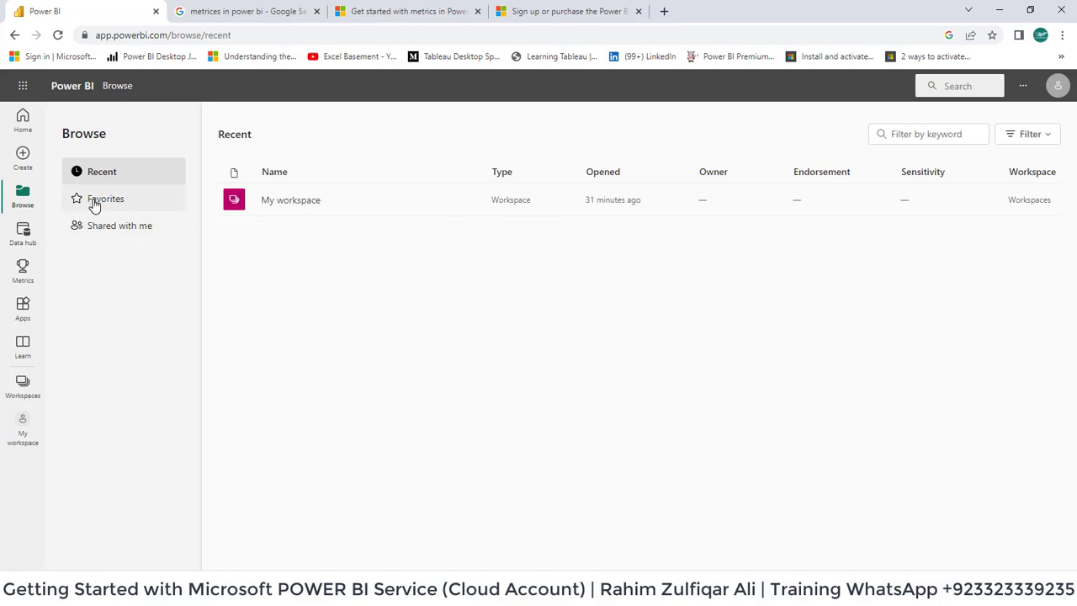
left_click(10, 240)
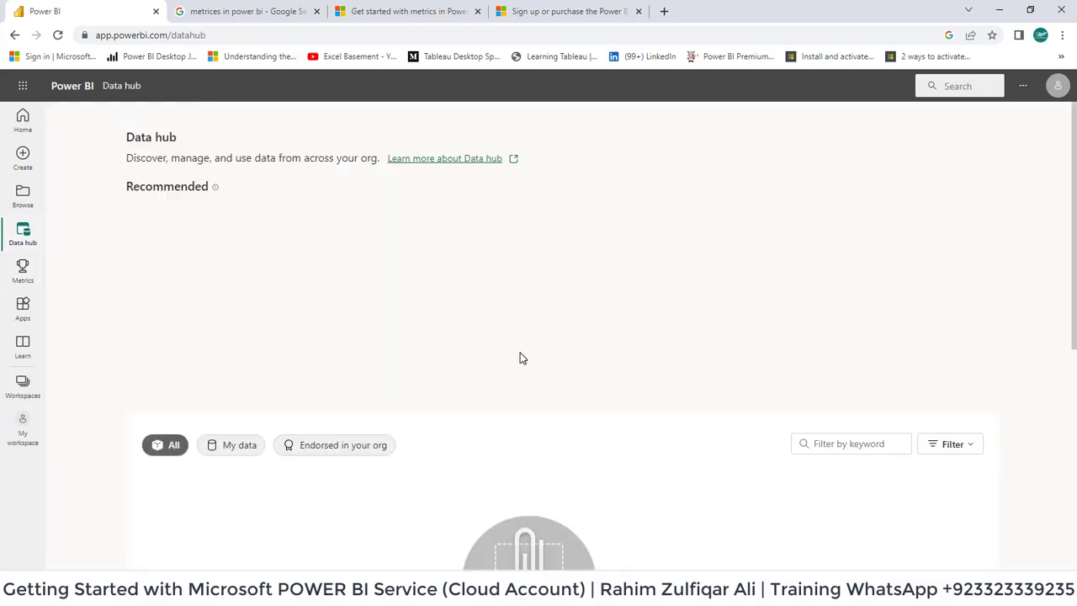
scroll(519, 356, "down", 3)
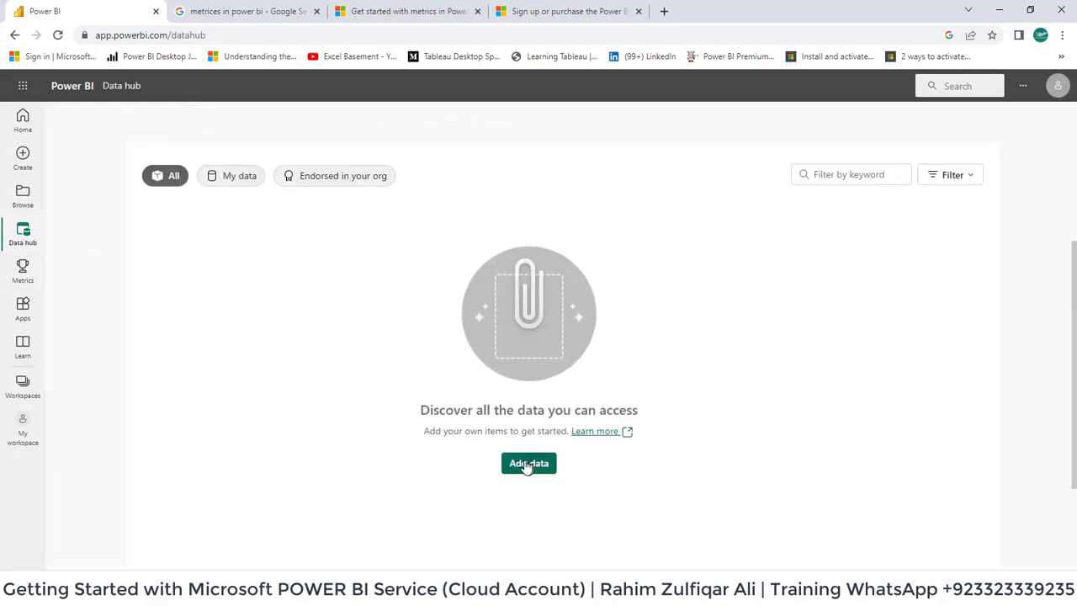
scroll(541, 465, "up", 3)
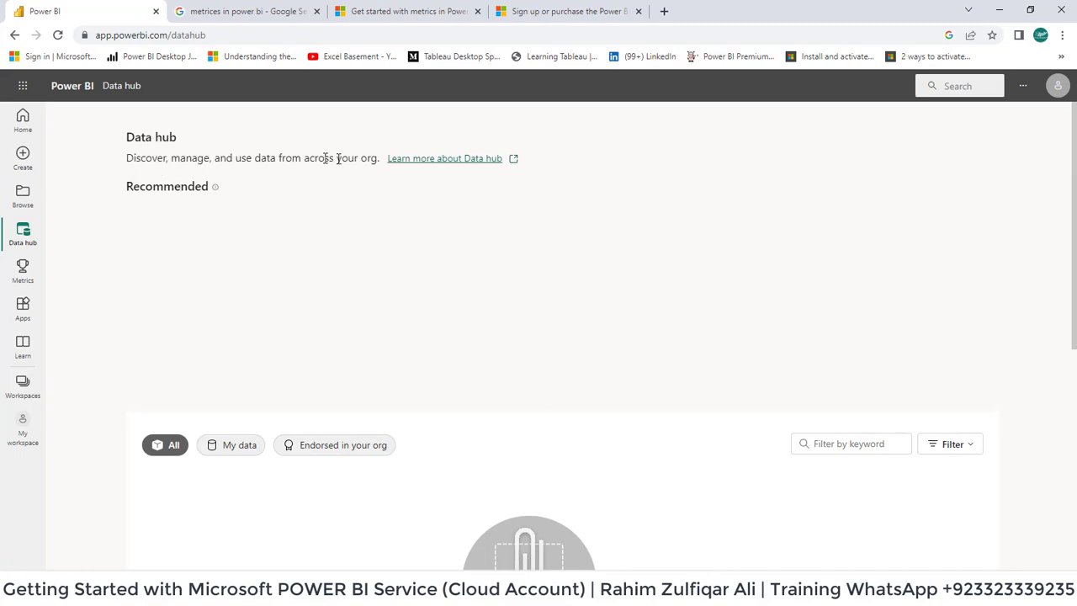
View the Metrics page, from its recommended sample scorecards to the section for making a first scorecard.
left_click(24, 274)
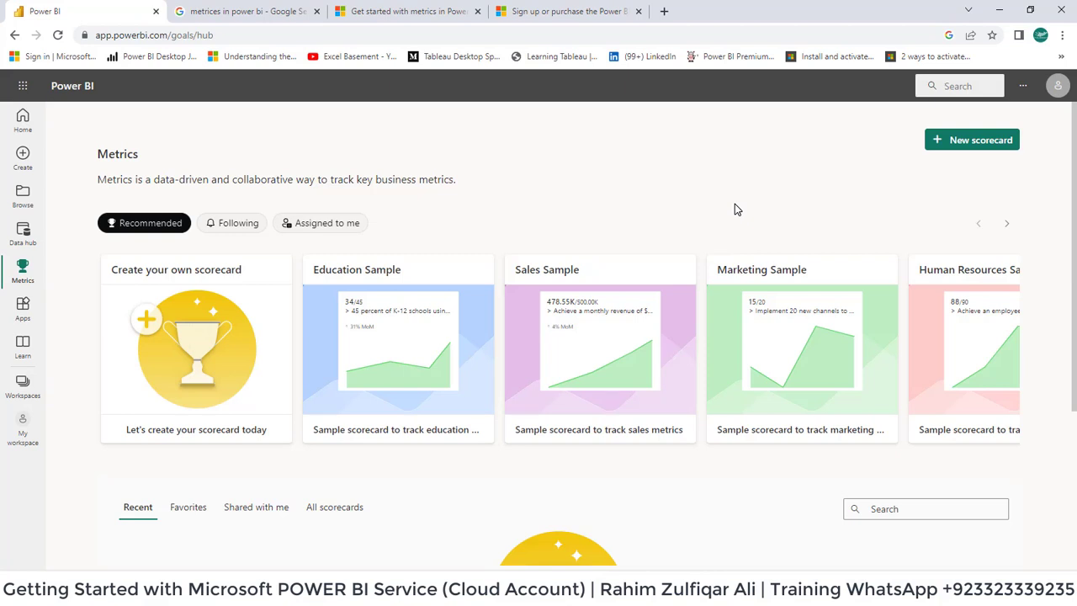
scroll(735, 209, "down", 3)
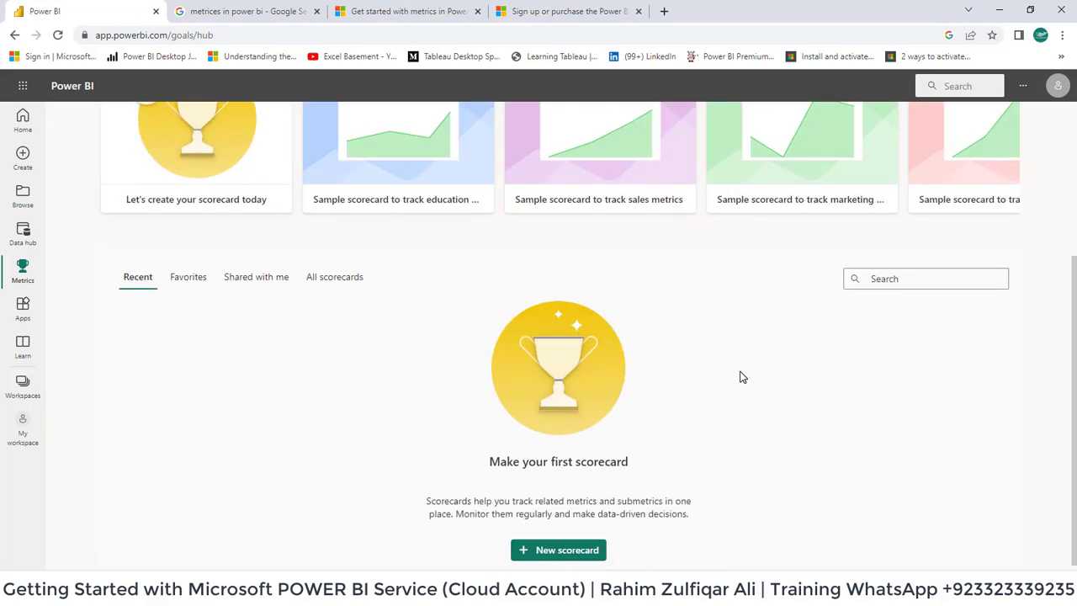
scroll(742, 377, "up", 3)
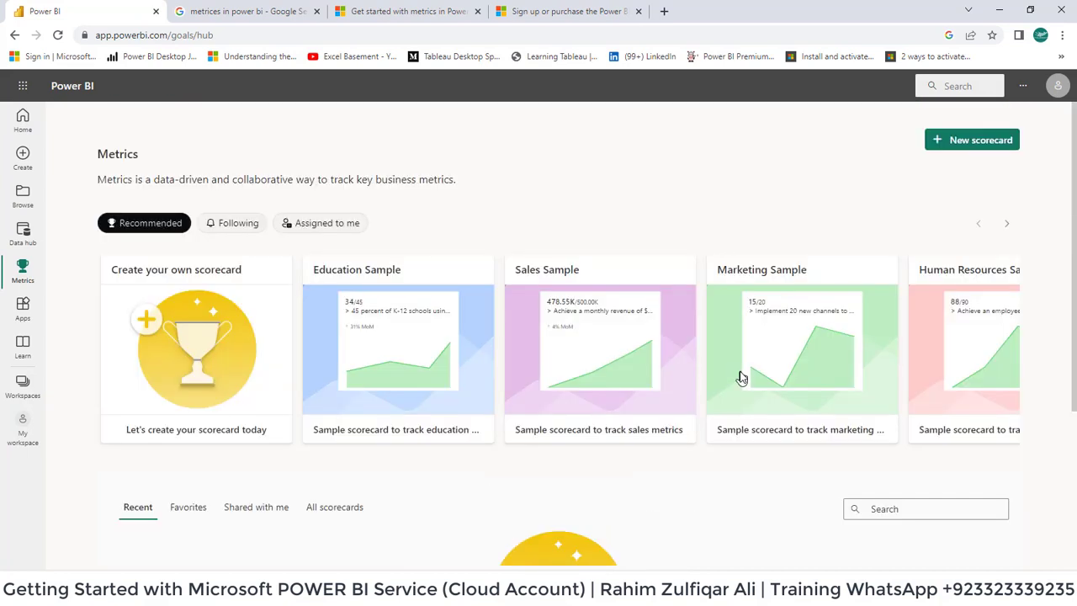
Switch to the Google results for "metrices in power bi" and read the featured definition of metrics.
left_click(232, 6)
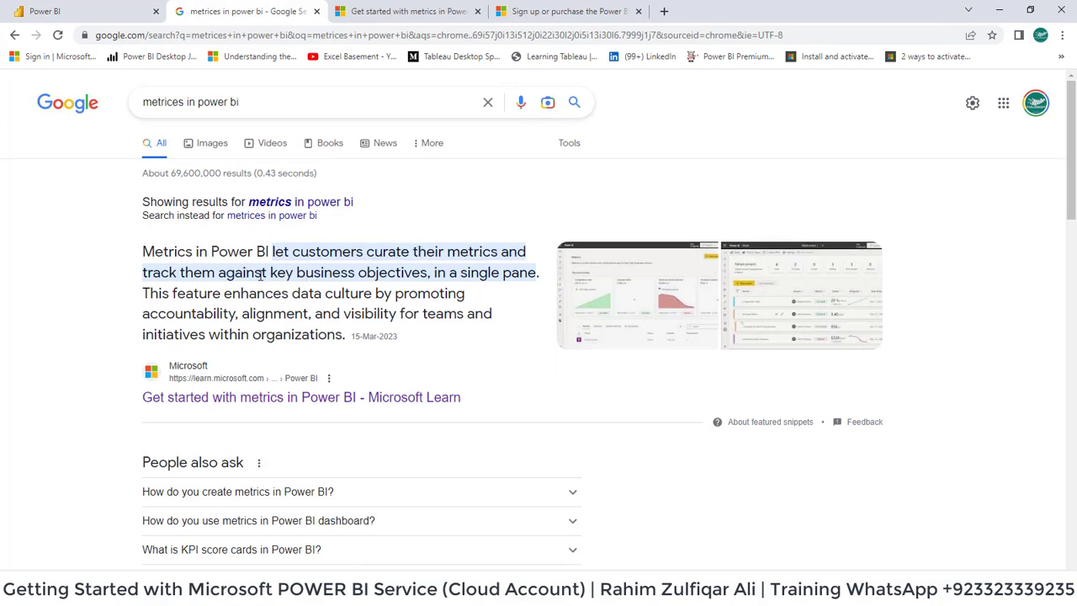
left_click_drag(270, 276, 532, 273)
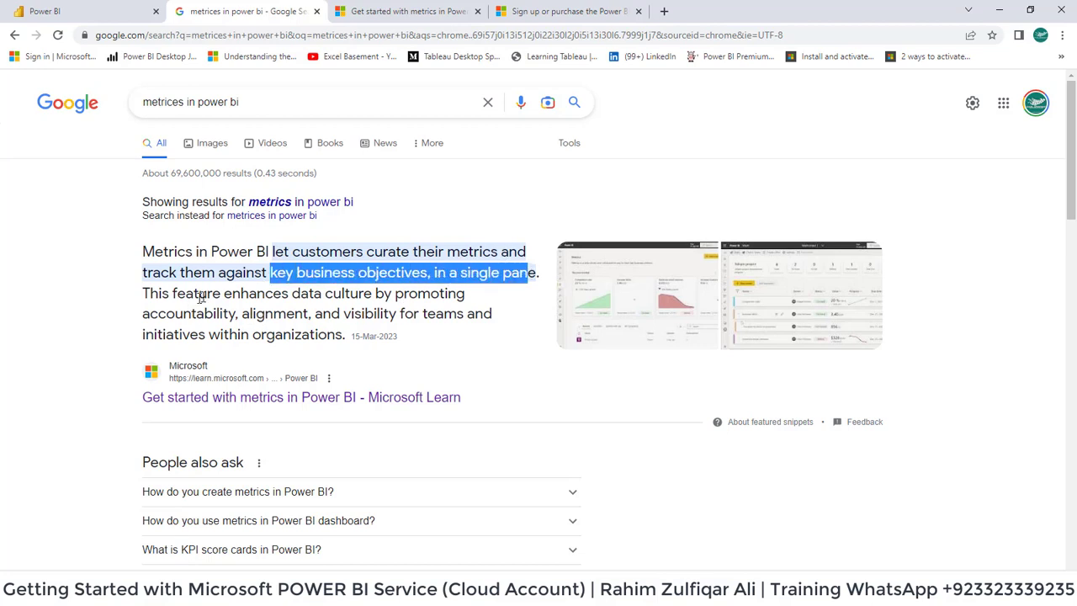
left_click_drag(250, 294, 290, 294)
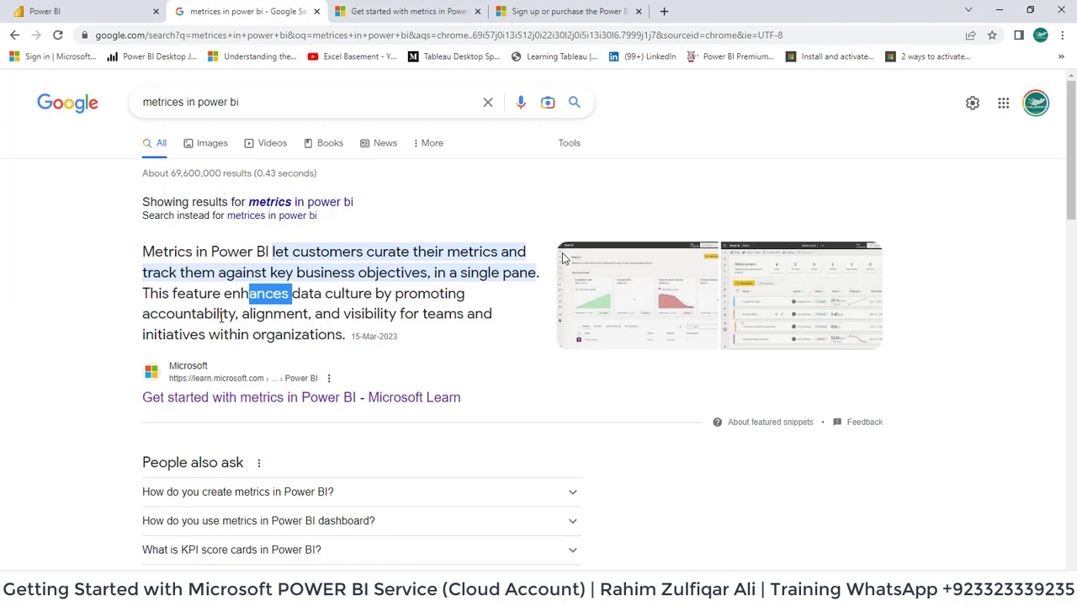
Open the Microsoft Learn article on getting started with metrics and check the license required to author and share scorecards.
key("ctrl+Tab")
scroll(562, 252, "down", 2)
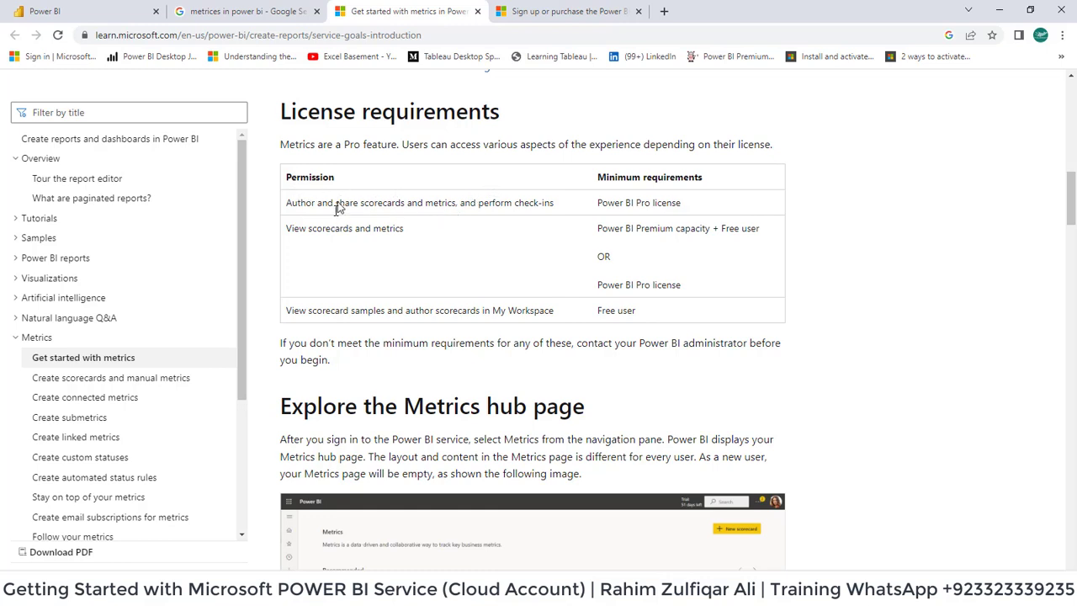
left_click_drag(286, 203, 602, 203)
left_click(660, 207)
left_click(613, 202)
Read the license options for viewing scorecards and metrics in the License requirements table.
left_click_drag(285, 230, 406, 230)
left_click(443, 239)
left_click_drag(603, 233, 705, 229)
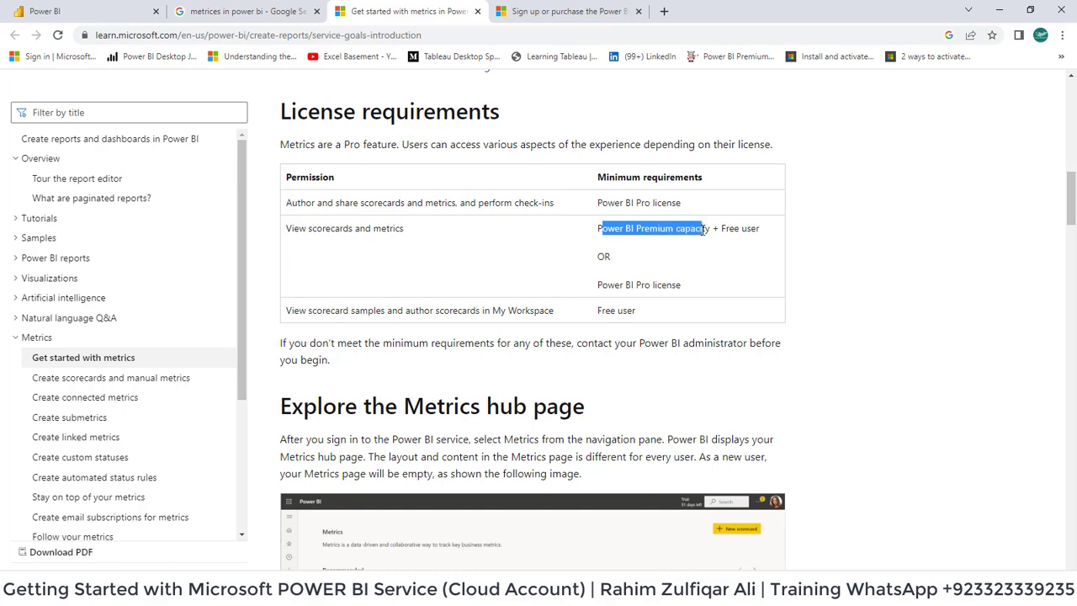
left_click(752, 228)
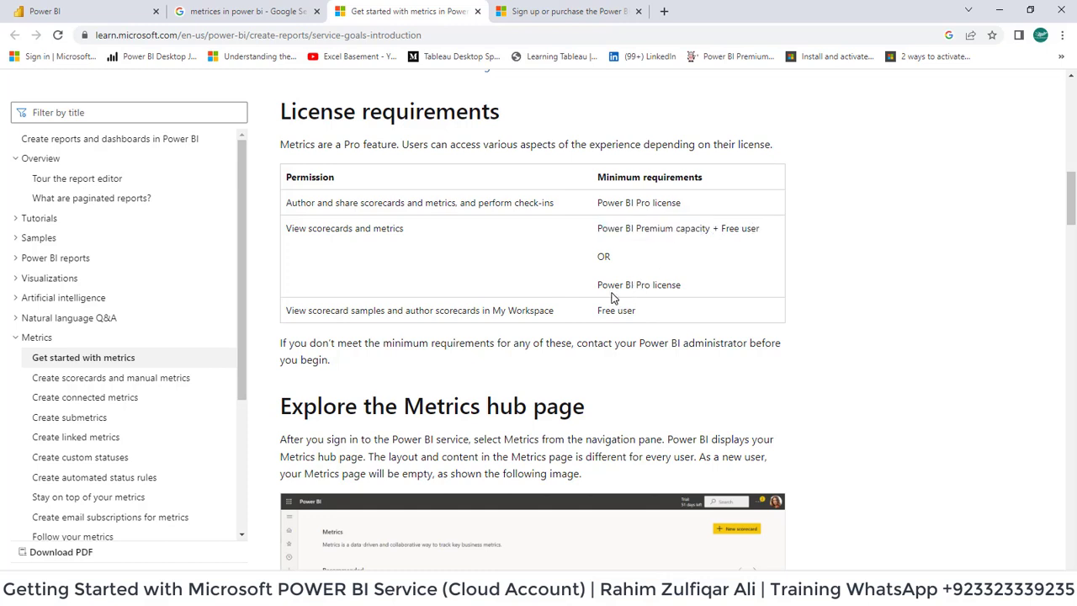
left_click_drag(601, 286, 682, 288)
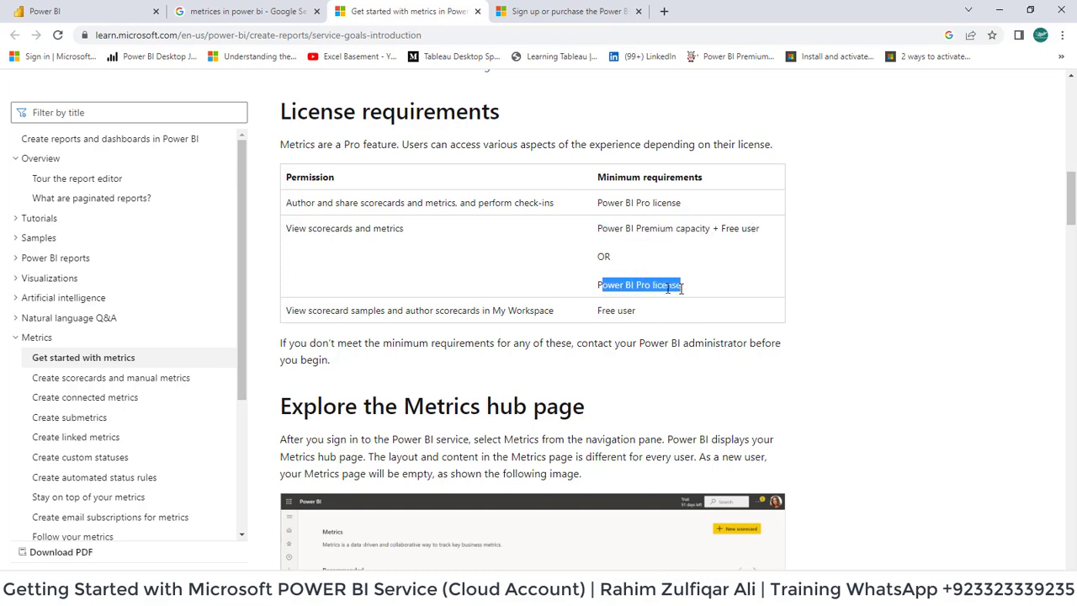
left_click(659, 286)
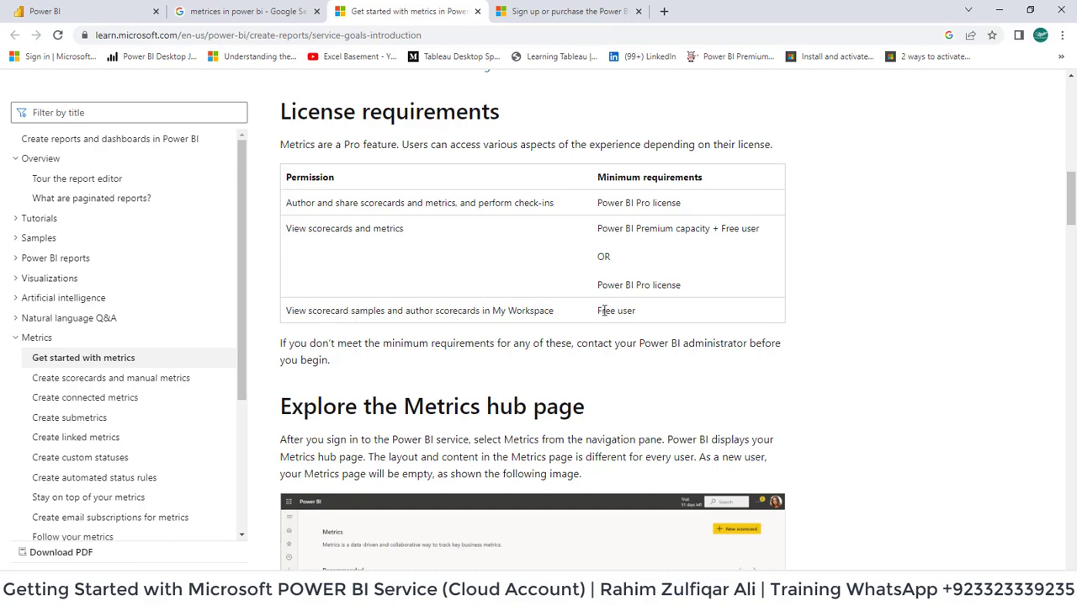
Examine the Free user entry in the license table and the note on not meeting the minimum requirements.
left_click_drag(598, 311, 645, 310)
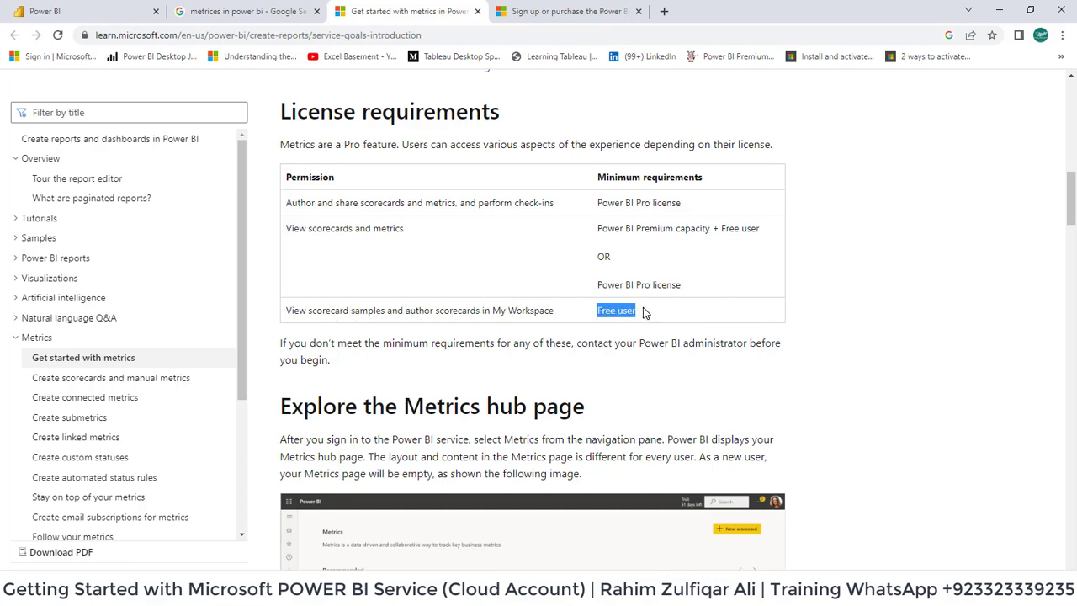
left_click(656, 316)
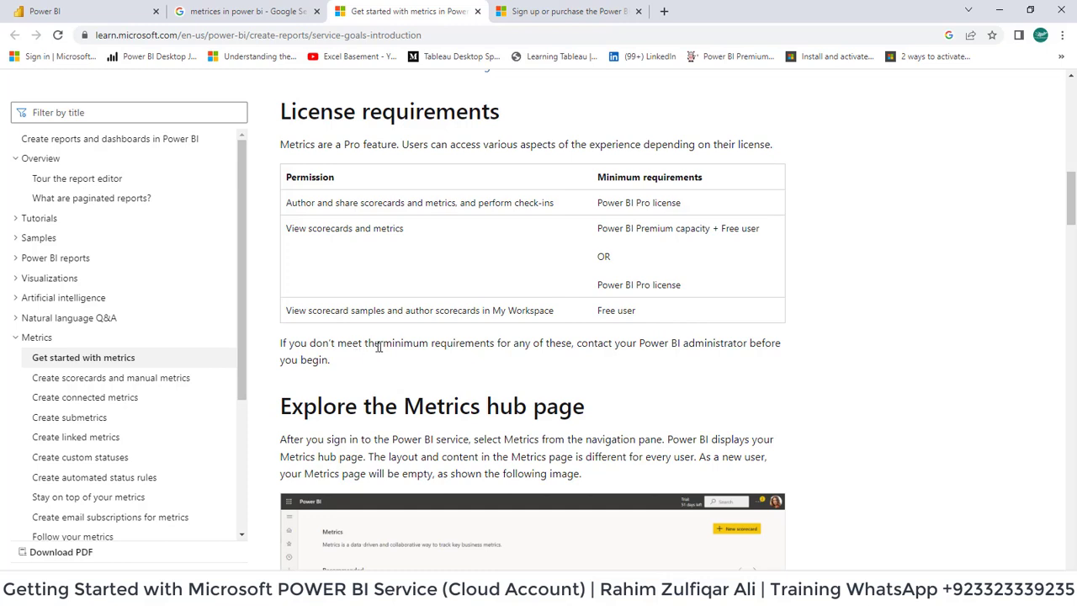
left_click_drag(496, 345, 579, 346)
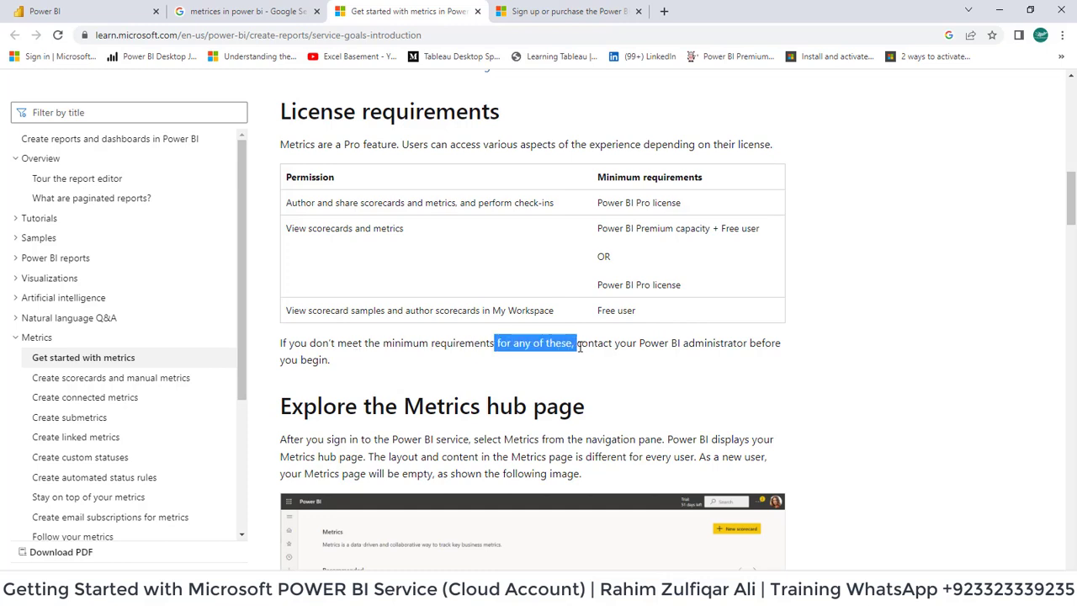
left_click(622, 345)
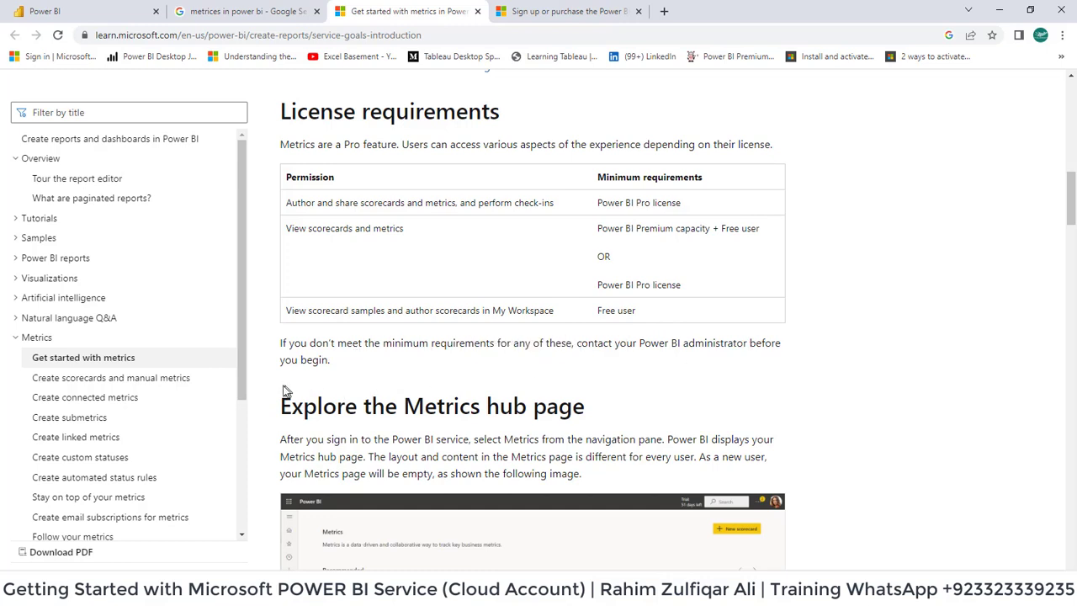
Skim the metrics article from the Metrics hub page section through the FAQ to the recommended content.
scroll(364, 369, "down", 5)
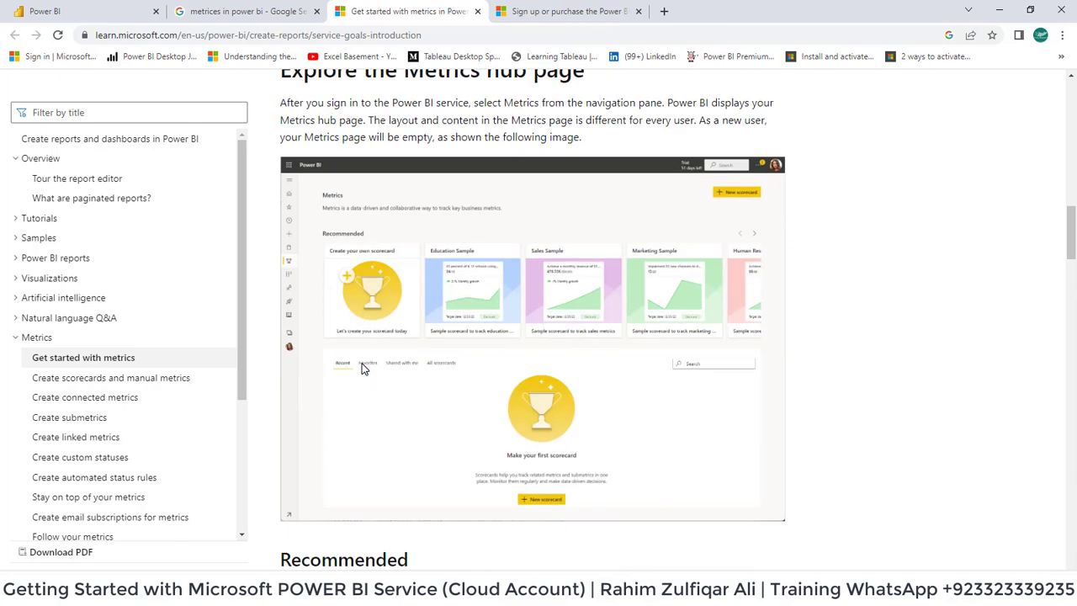
scroll(580, 299, "down", 5)
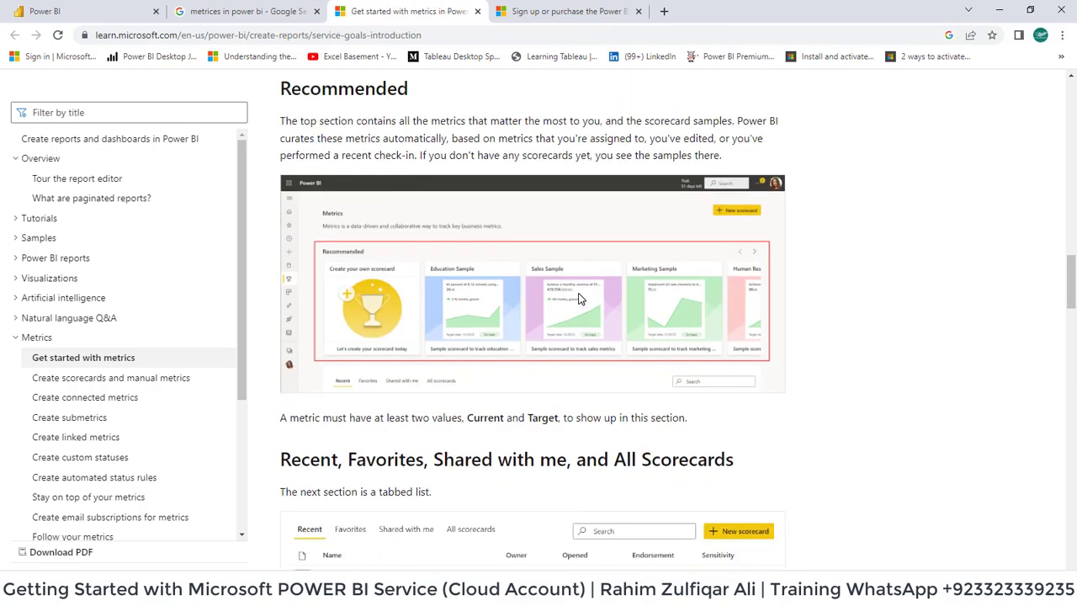
scroll(552, 309, "down", 4)
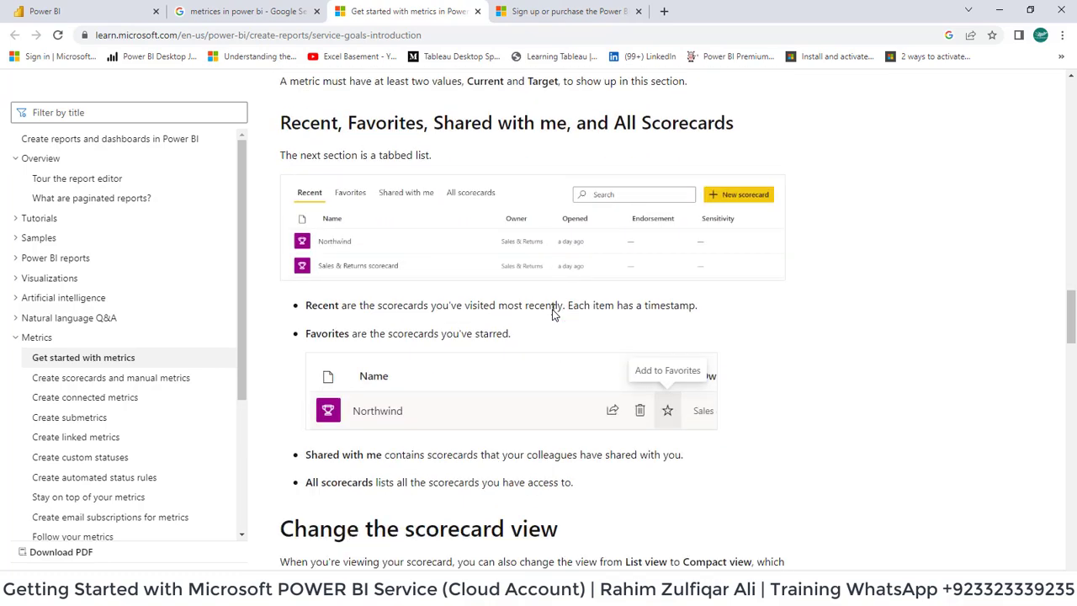
scroll(553, 313, "down", 4)
scroll(554, 313, "down", 4)
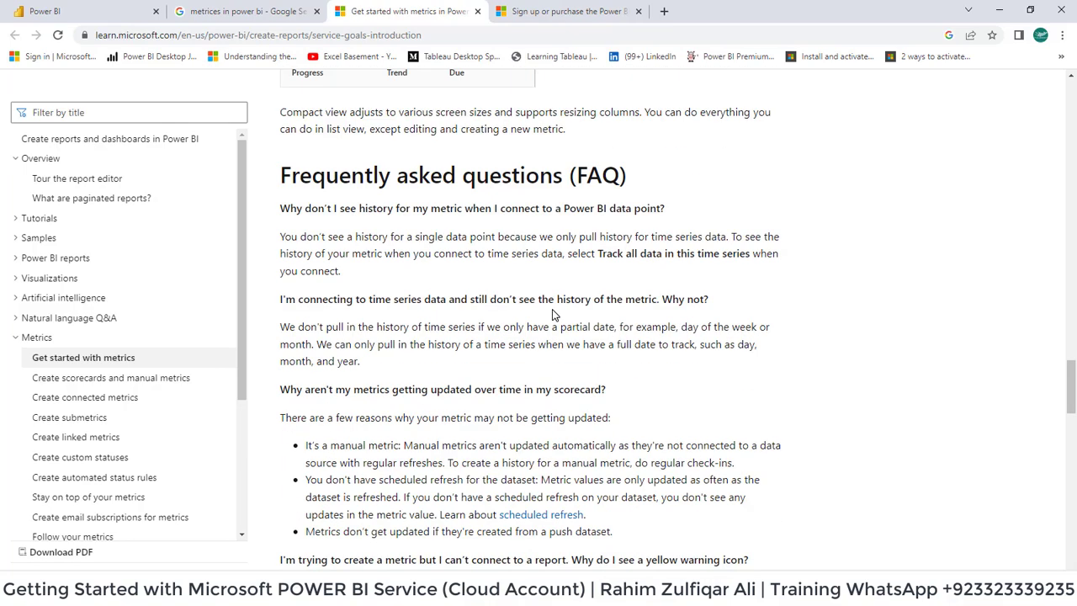
scroll(553, 313, "down", 12)
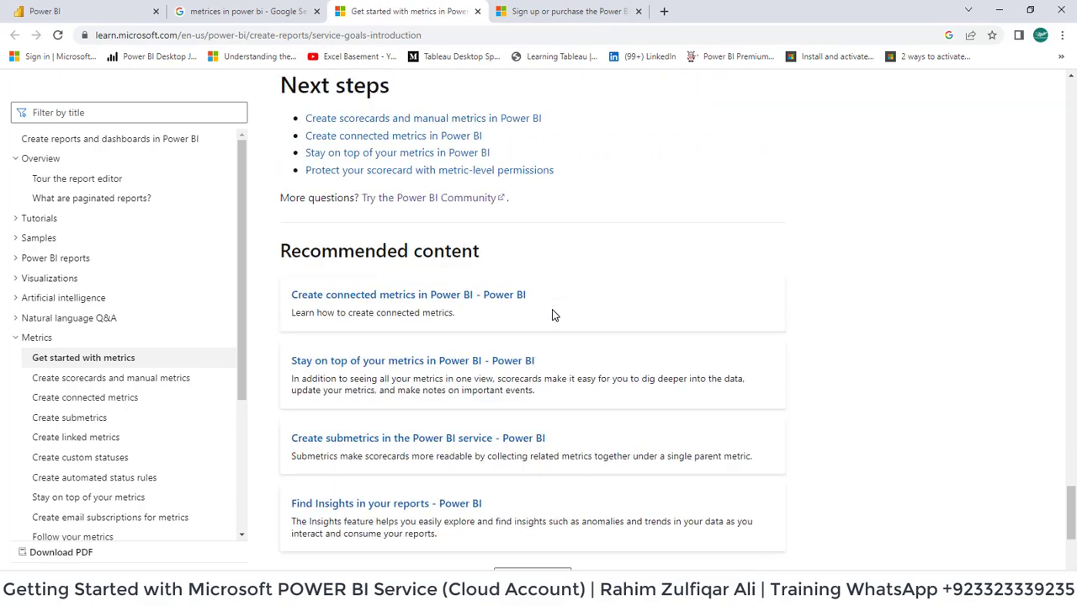
Read the Issues and limitations list, covering row-level security, business-to-business sharing and Multi-Geo capacity.
scroll(554, 313, "up", 3)
scroll(553, 313, "up", 2)
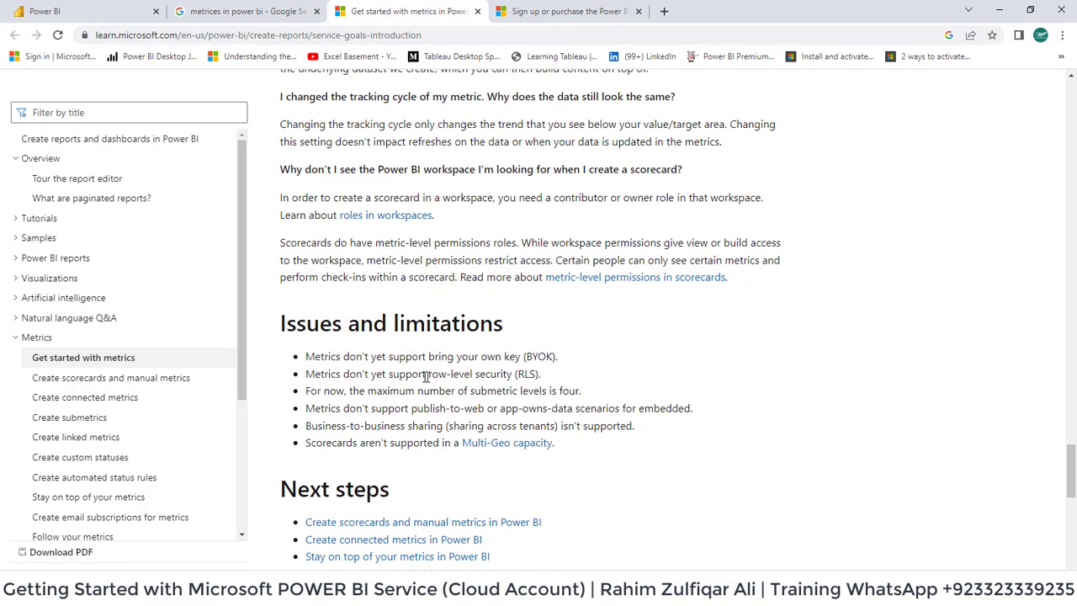
left_click_drag(438, 375, 523, 378)
left_click(523, 378)
left_click_drag(346, 426, 583, 425)
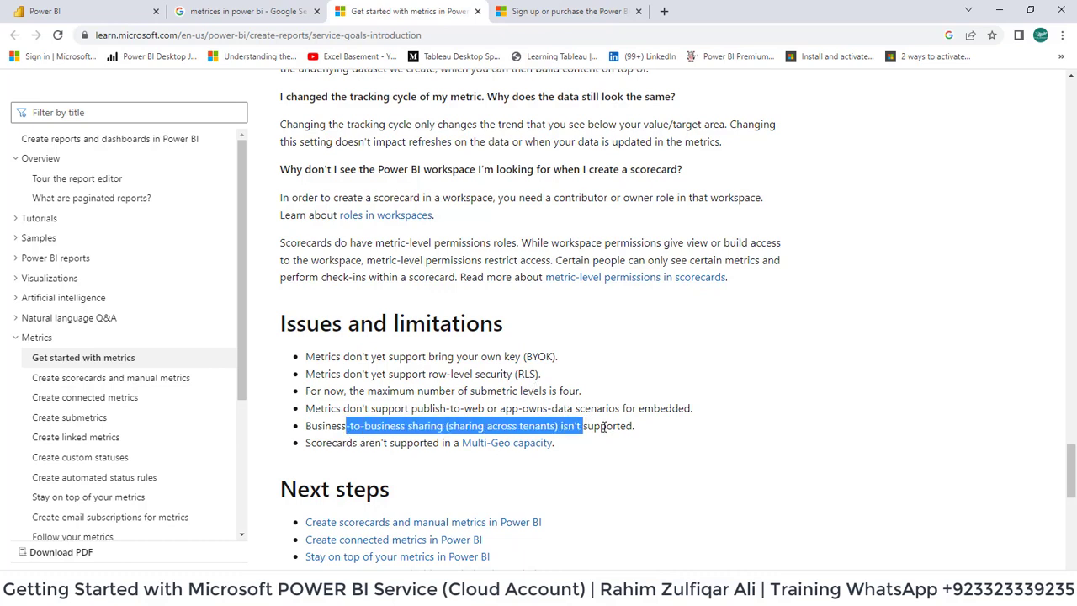
left_click(604, 427)
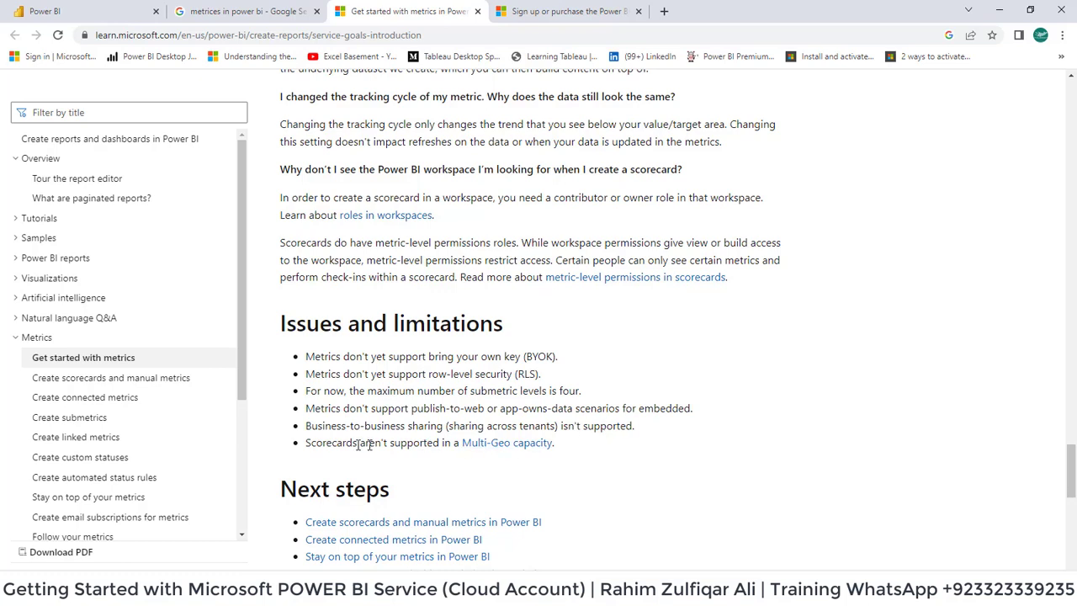
left_click_drag(327, 444, 573, 446)
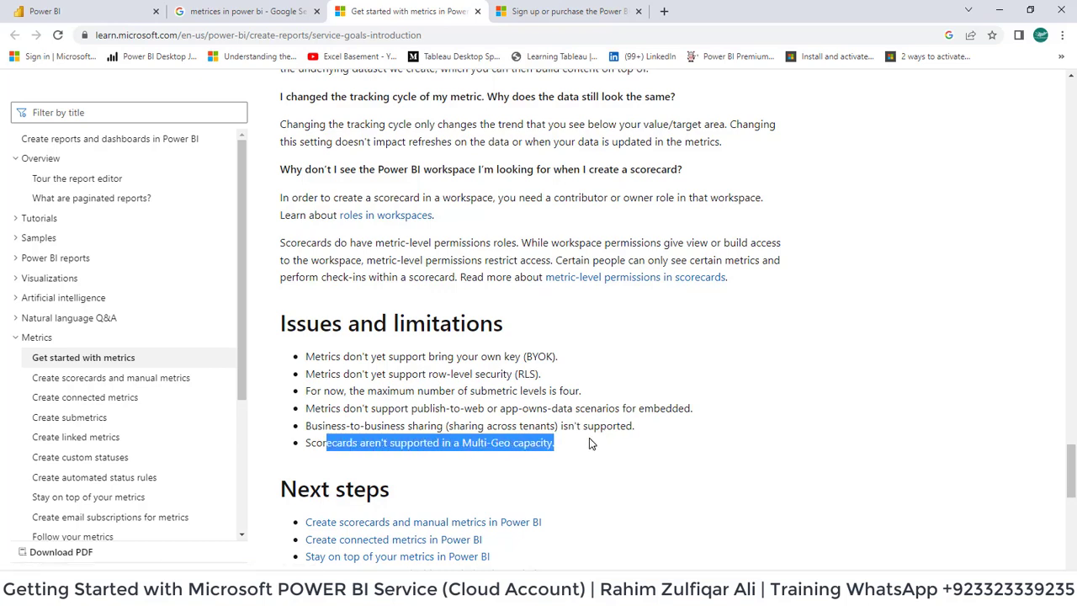
left_click(613, 421)
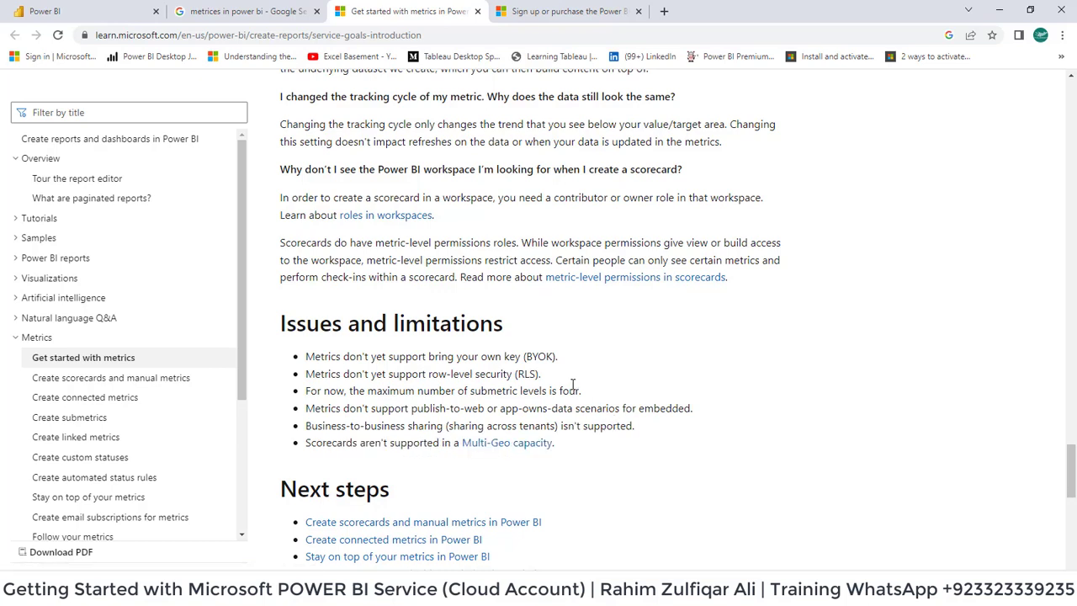
Return to the start of the metrics article, and switch to the article on signing up for or purchasing the Power BI service.
scroll(573, 390, "up", 15)
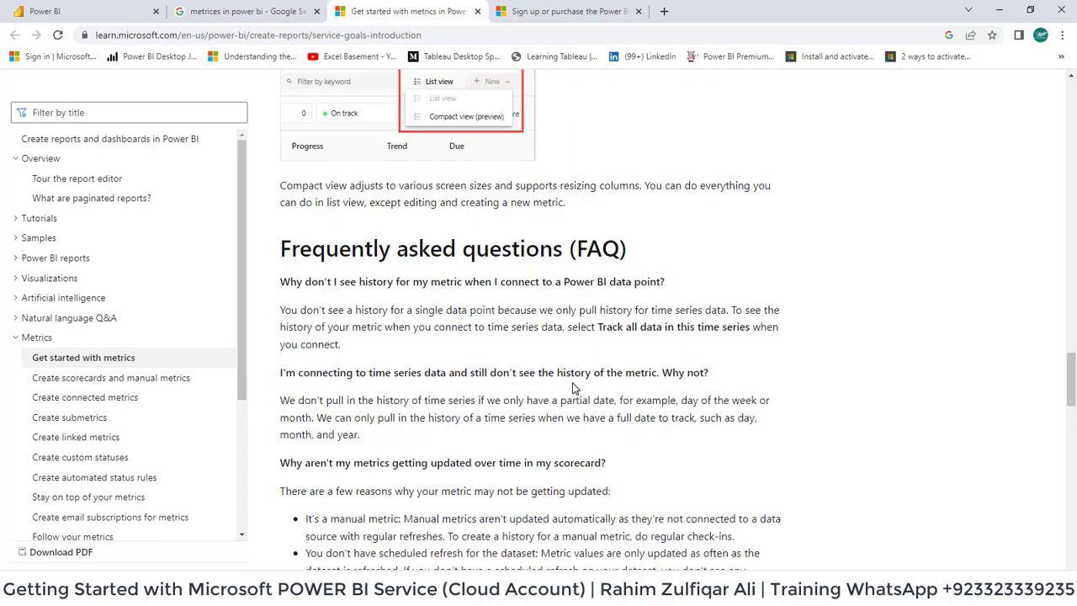
scroll(572, 389, "up", 10)
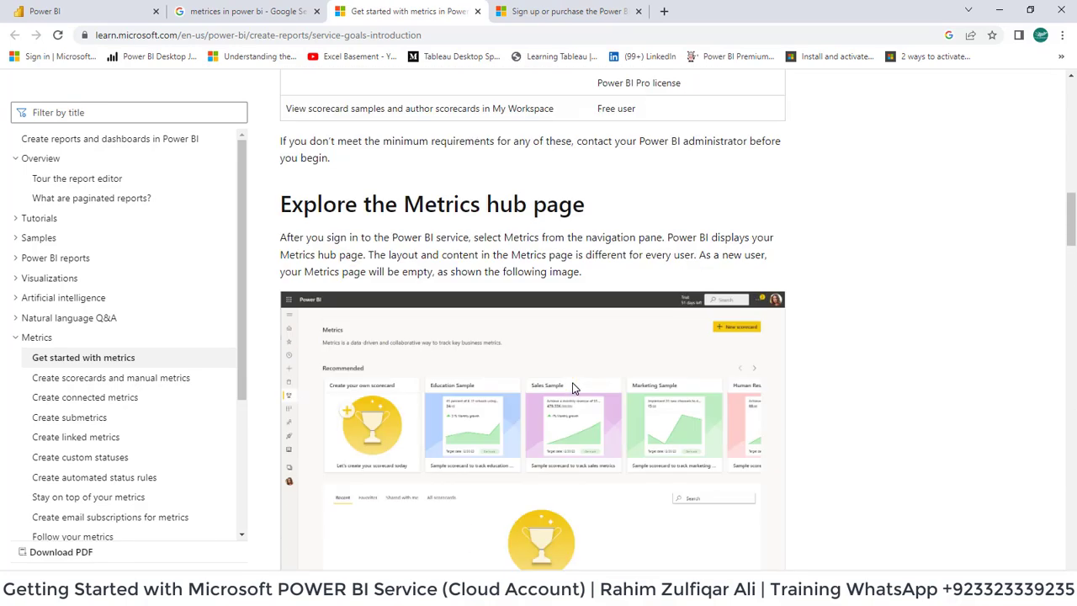
scroll(572, 389, "up", 4)
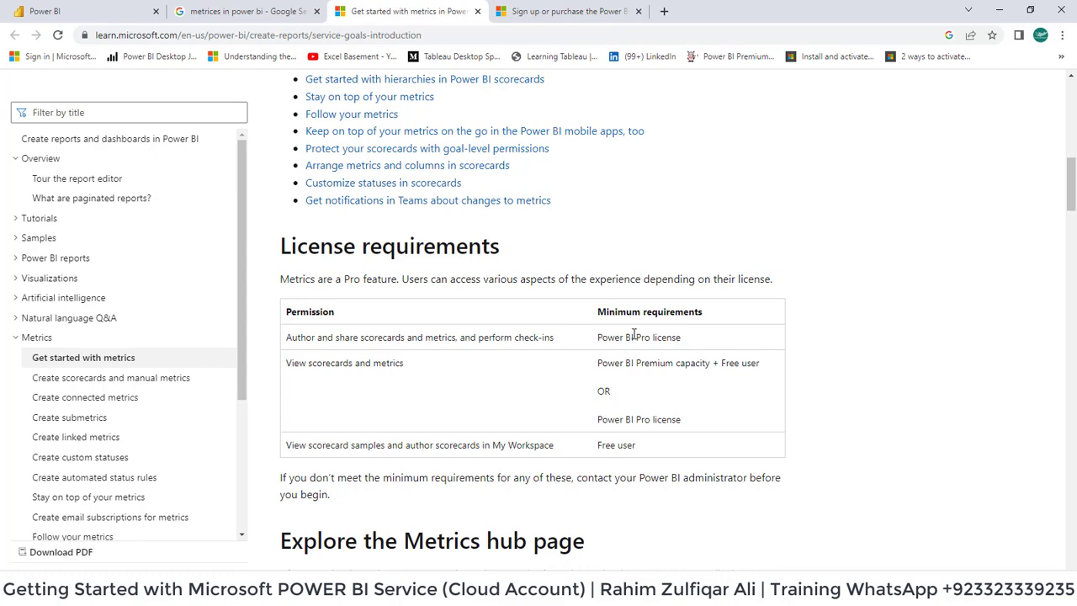
scroll(616, 373, "up", 9)
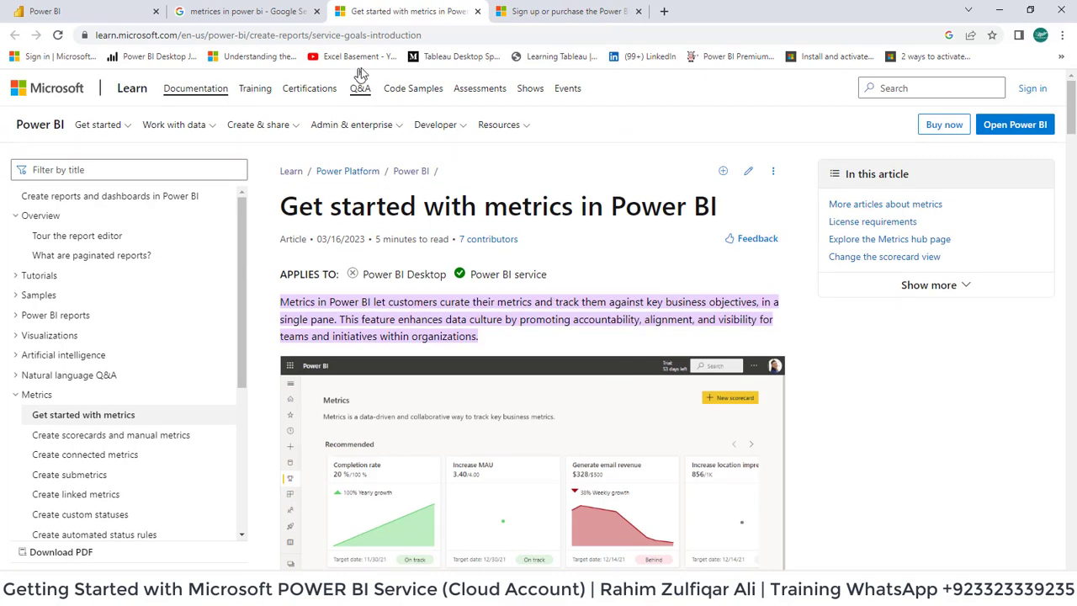
left_click(569, 10)
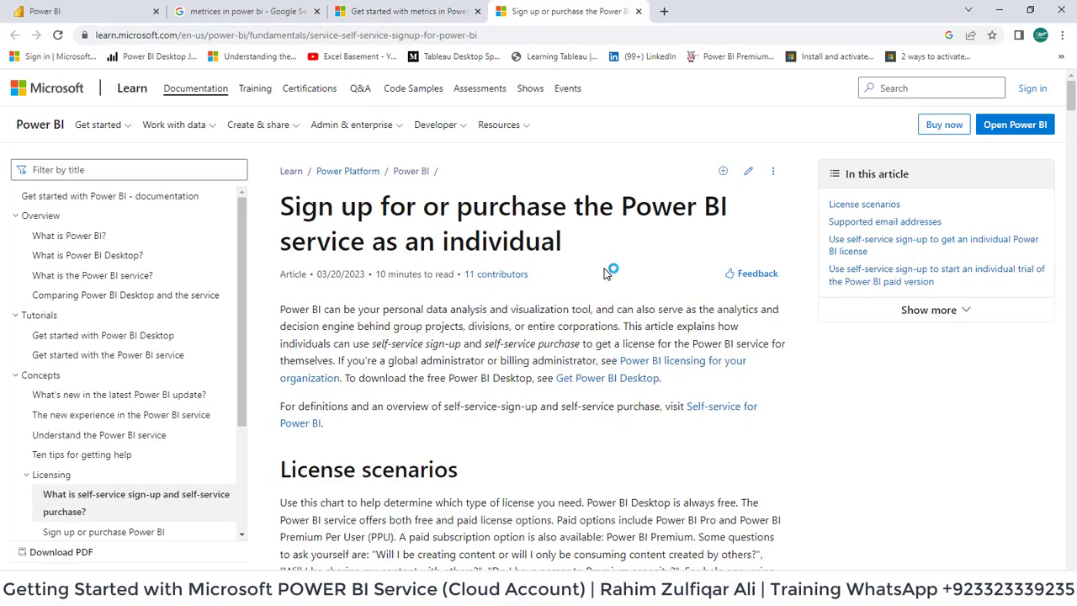
Read the license scenario for publishing a Power BI Desktop report to My Workspace, focusing on the creator's free and paid license needs.
scroll(605, 274, "down", 4)
scroll(605, 274, "down", 2)
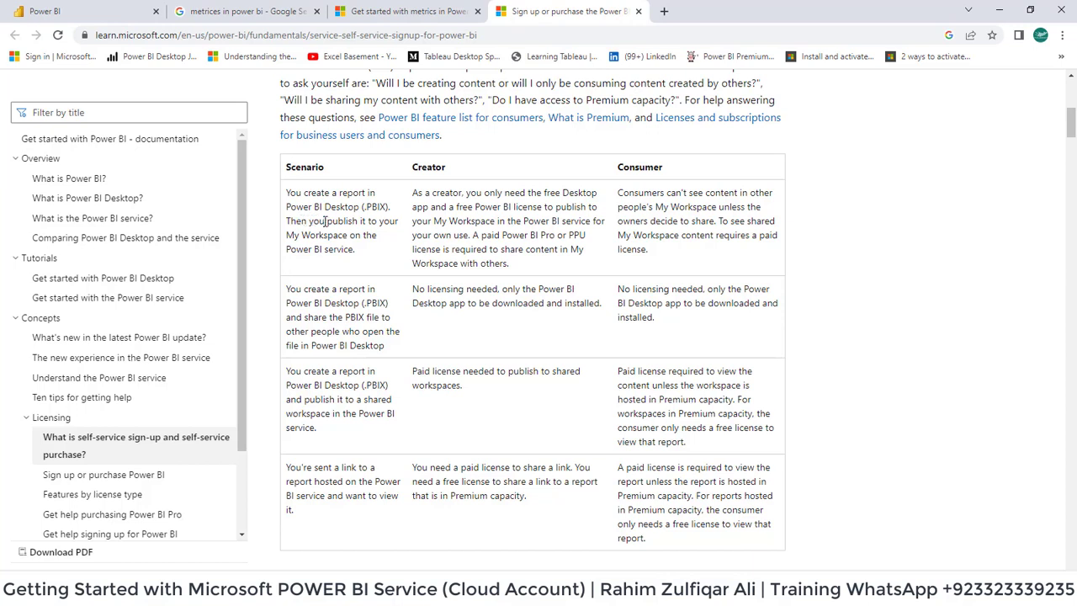
left_click_drag(325, 220, 386, 221)
left_click_drag(299, 239, 367, 255)
left_click(366, 255)
left_click_drag(477, 193, 598, 192)
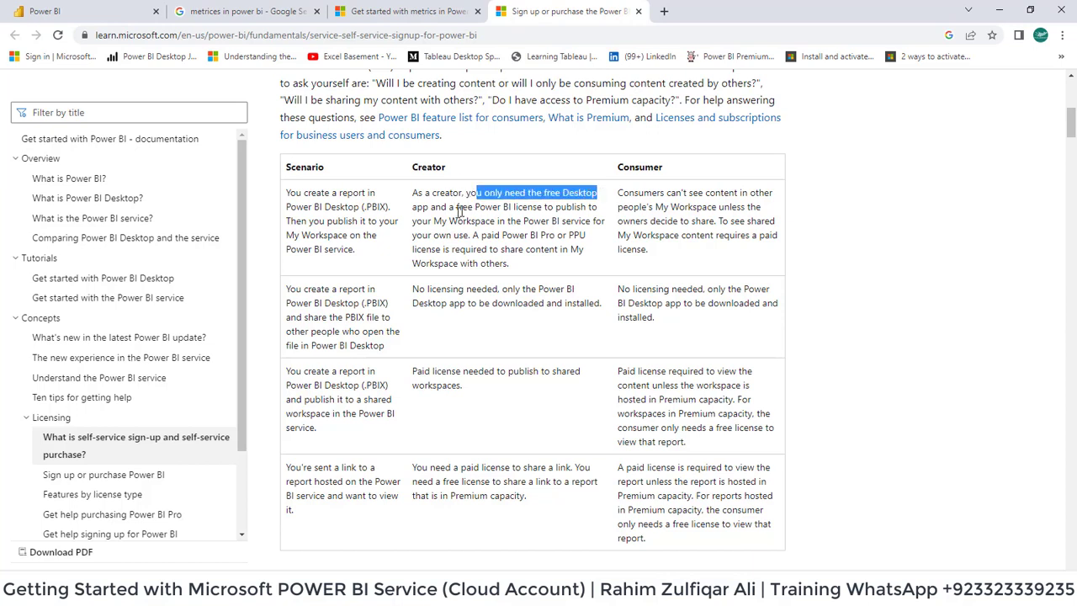
left_click(434, 221)
left_click_drag(431, 207, 576, 220)
left_click(575, 221)
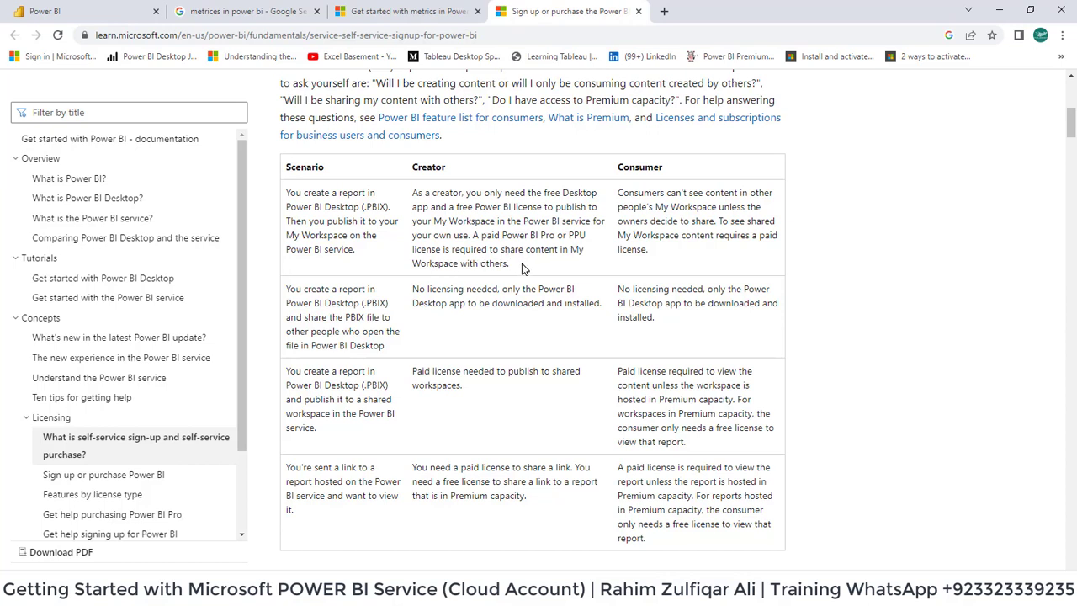
left_click_drag(502, 235, 570, 236)
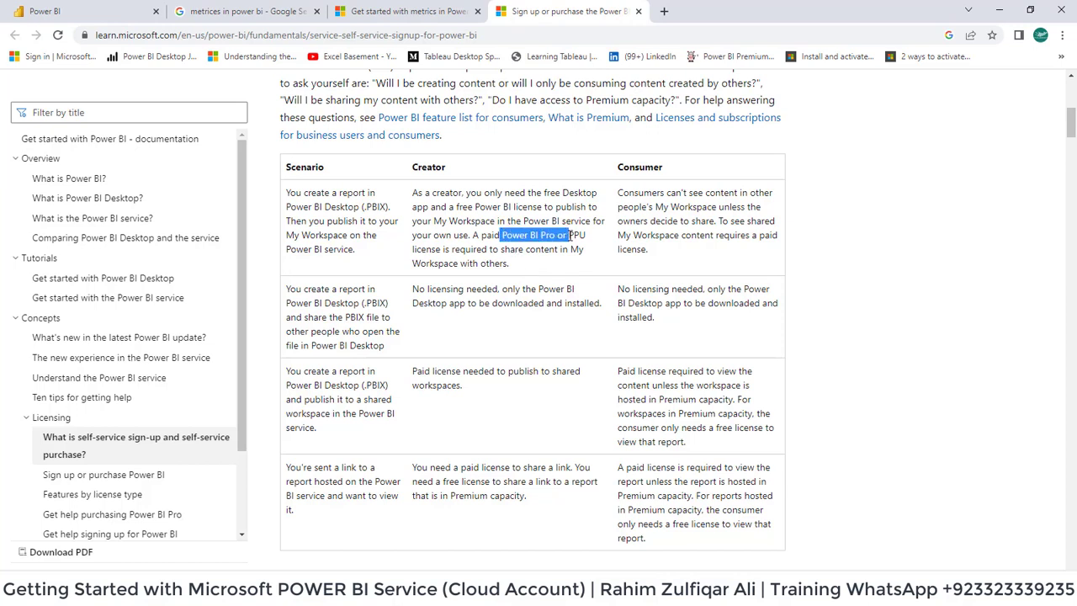
left_click(518, 268)
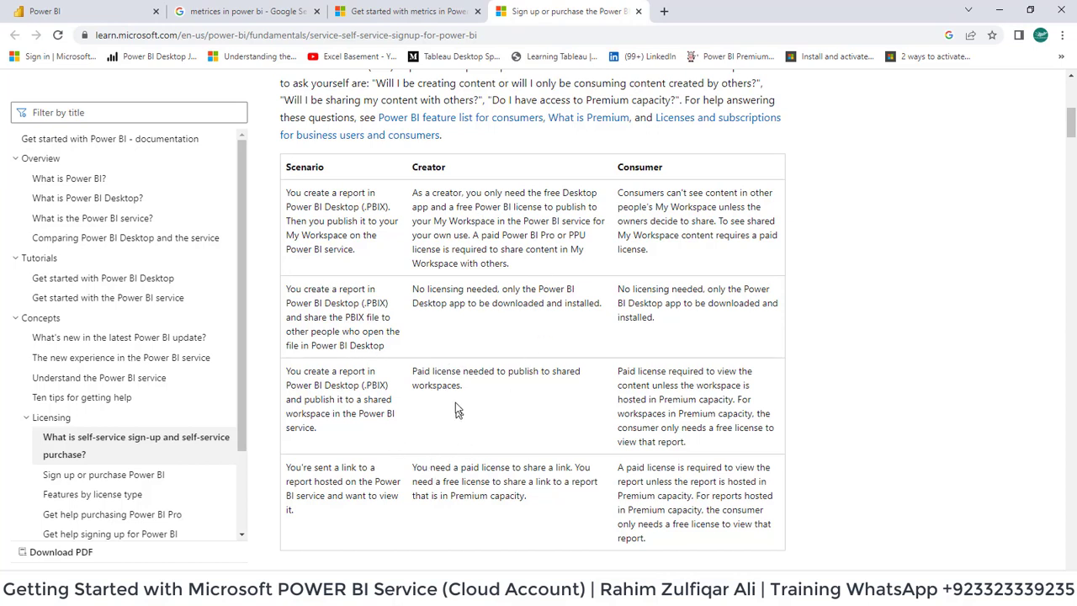
Read the license scenario for sharing a PBIX file with people who open it in Power BI Desktop.
left_click_drag(292, 290, 370, 288)
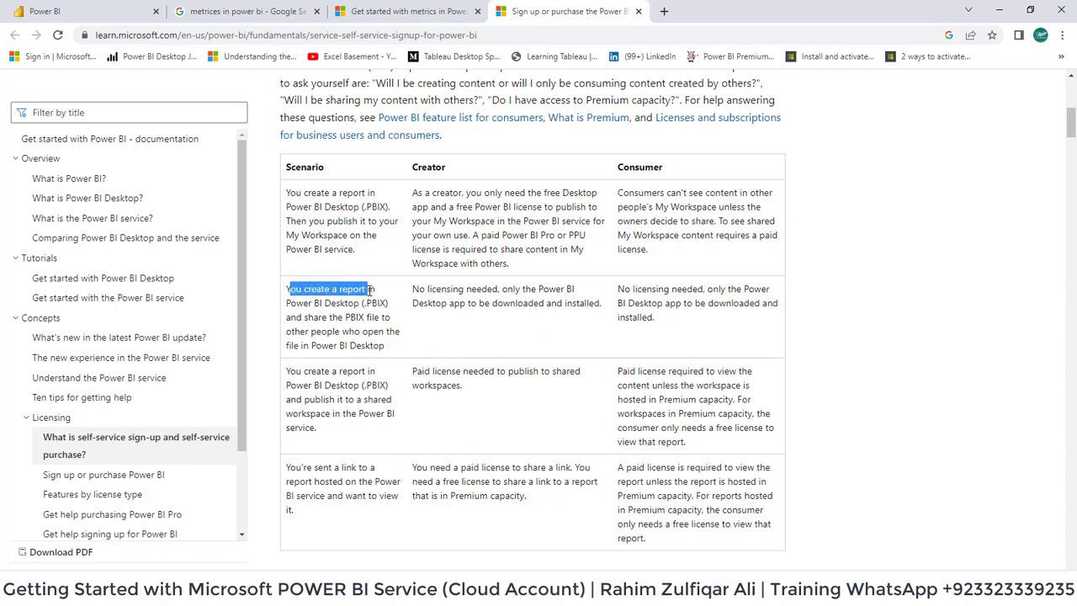
left_click_drag(298, 308, 375, 304)
left_click_drag(308, 318, 387, 354)
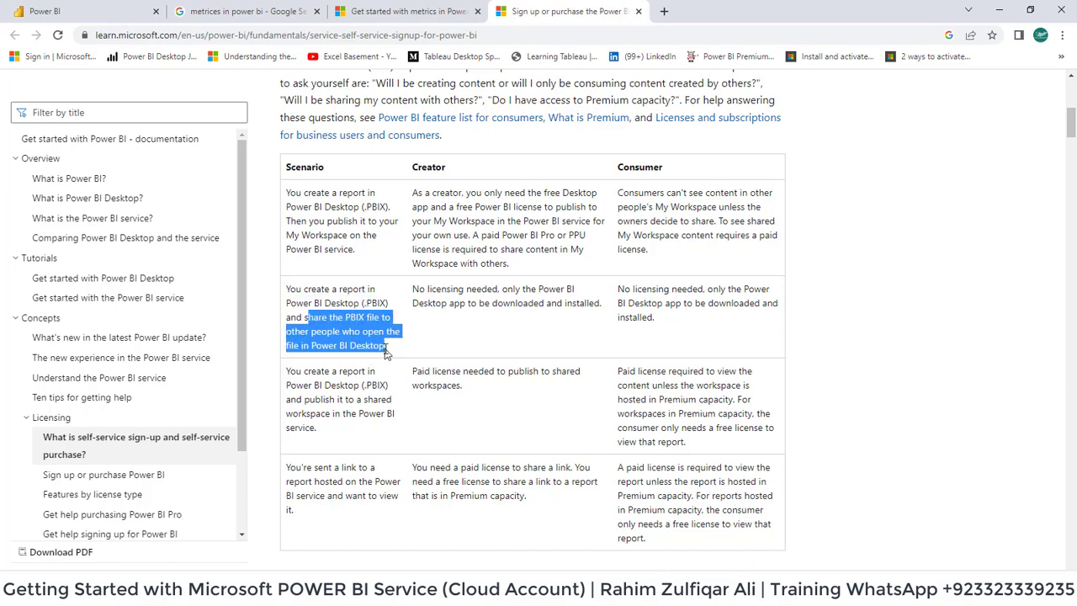
left_click(439, 339)
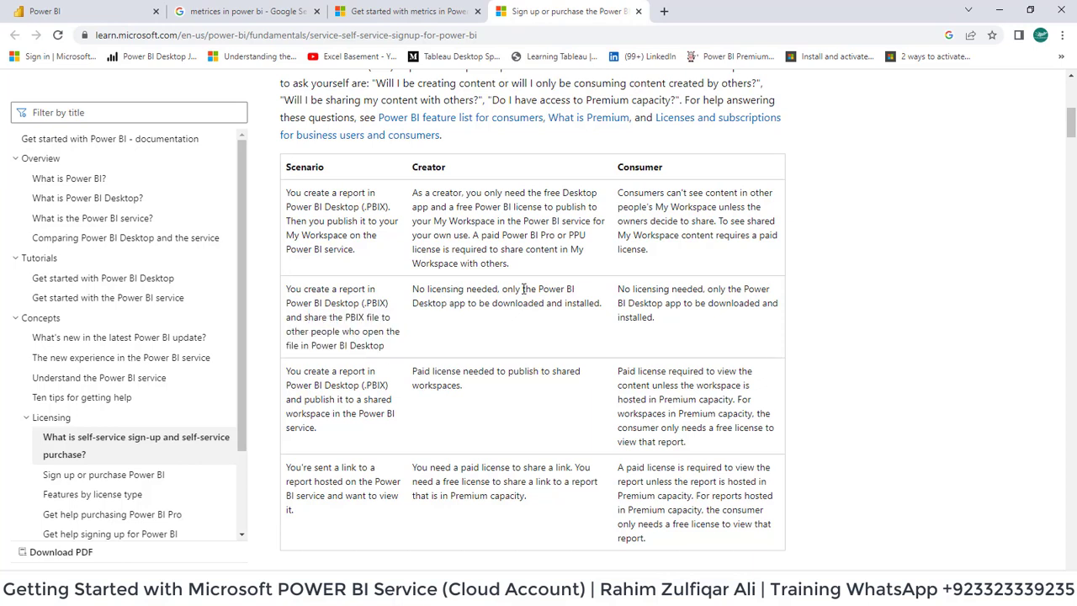
left_click_drag(442, 308, 594, 304)
left_click(572, 305)
Read the license scenario for publishing a report to a shared workspace, including the creator's license requirement.
left_click_drag(287, 372, 374, 380)
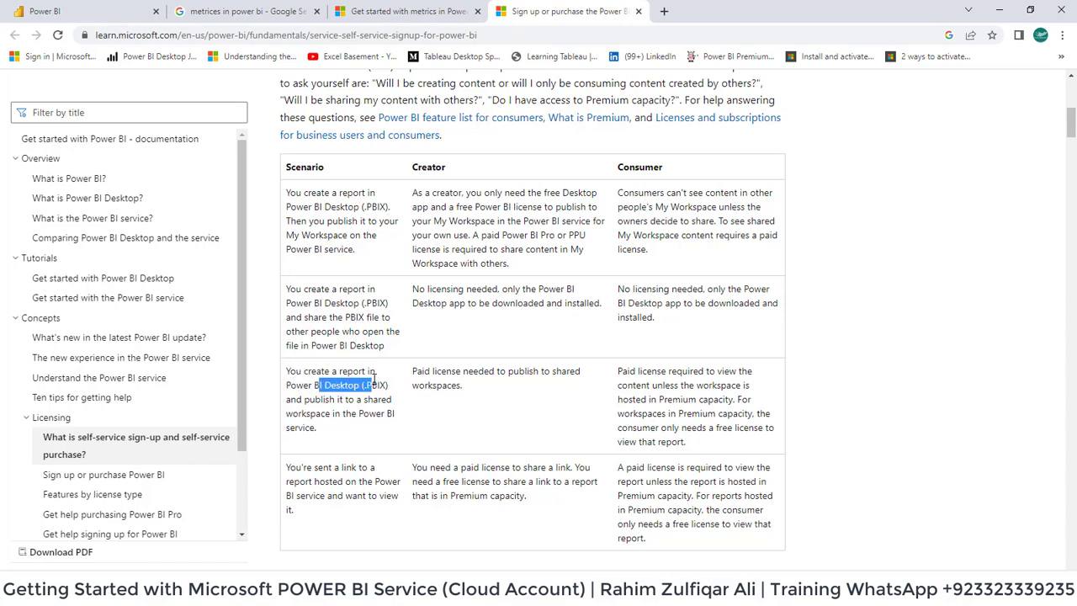
left_click_drag(321, 401, 399, 404)
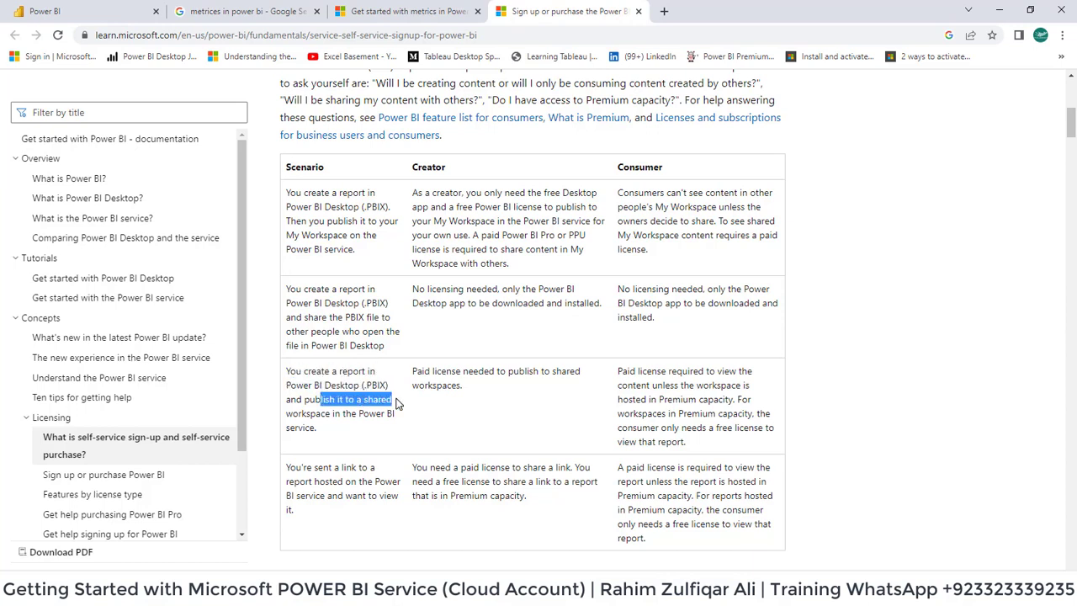
left_click(350, 418)
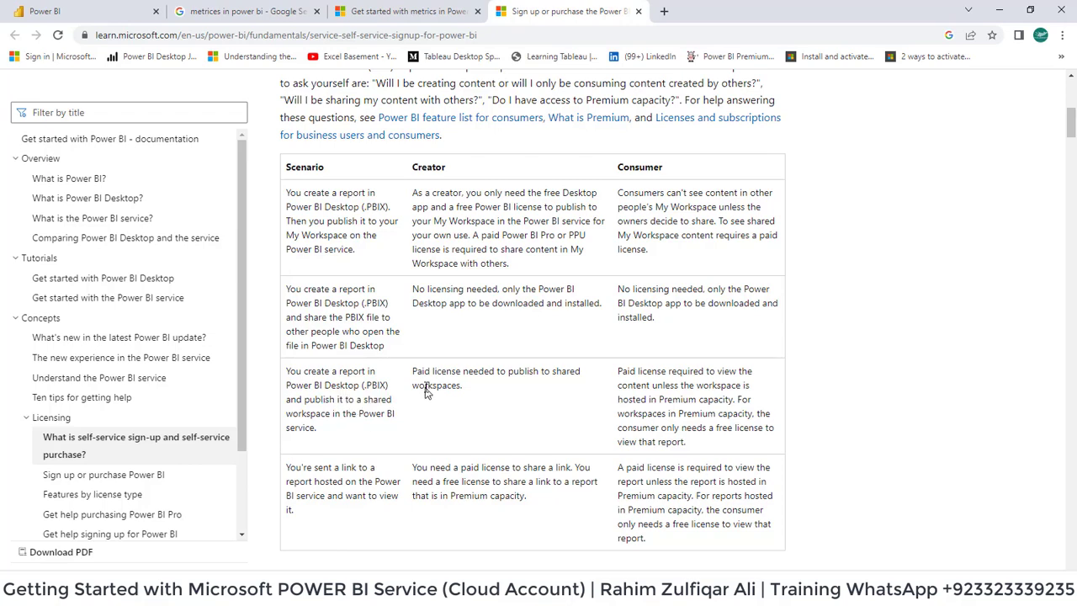
left_click_drag(412, 371, 555, 376)
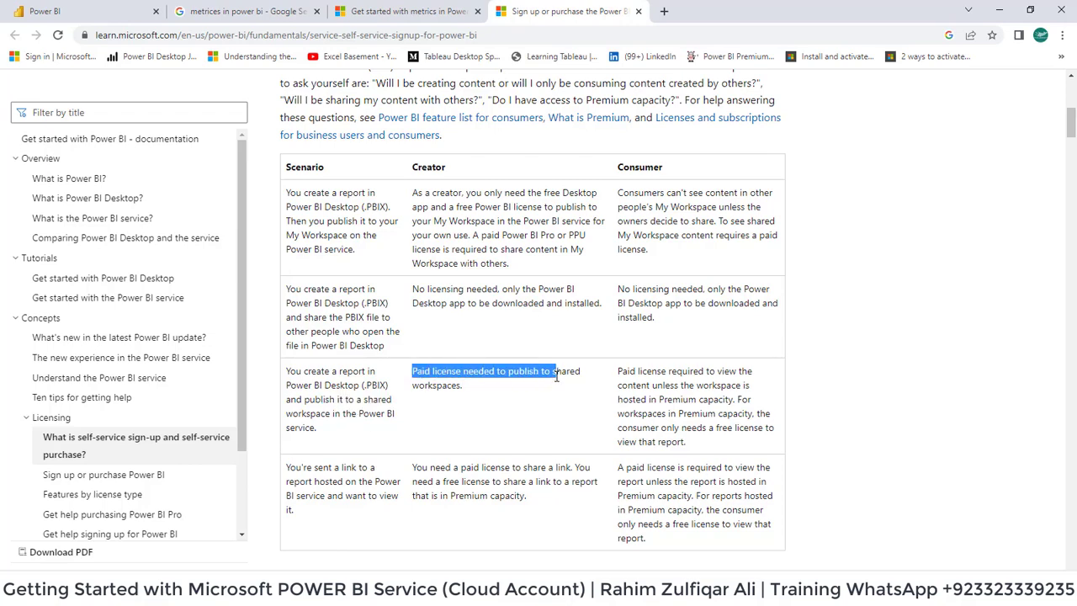
left_click(497, 403)
Read the license scenario for a shared link to a hosted report, including what the creator needs.
scroll(483, 409, "down", 2)
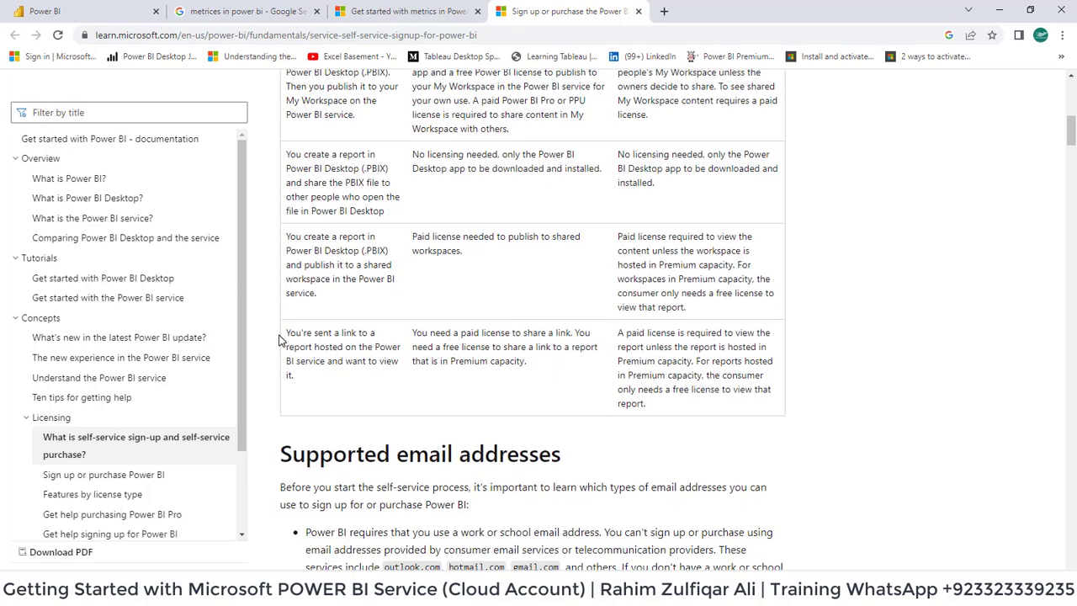
scroll(281, 340, "down", 1)
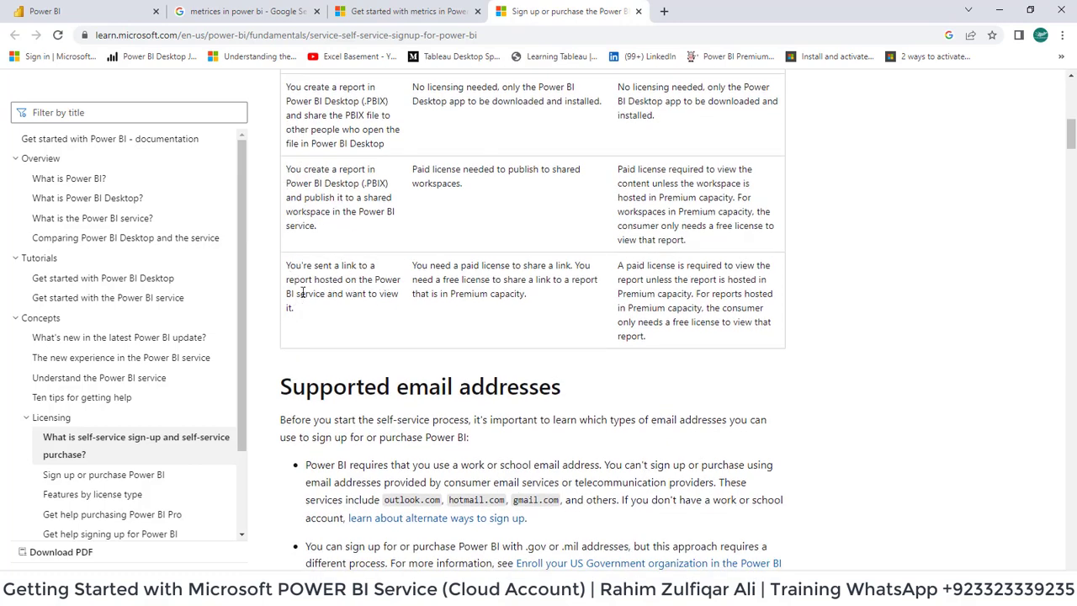
left_click_drag(413, 266, 553, 296)
left_click(443, 292)
Skim the self-service sign-up steps, from the Try free option and the emailed report link to the organizational account sign-in.
scroll(530, 290, "down", 5)
scroll(532, 291, "down", 3)
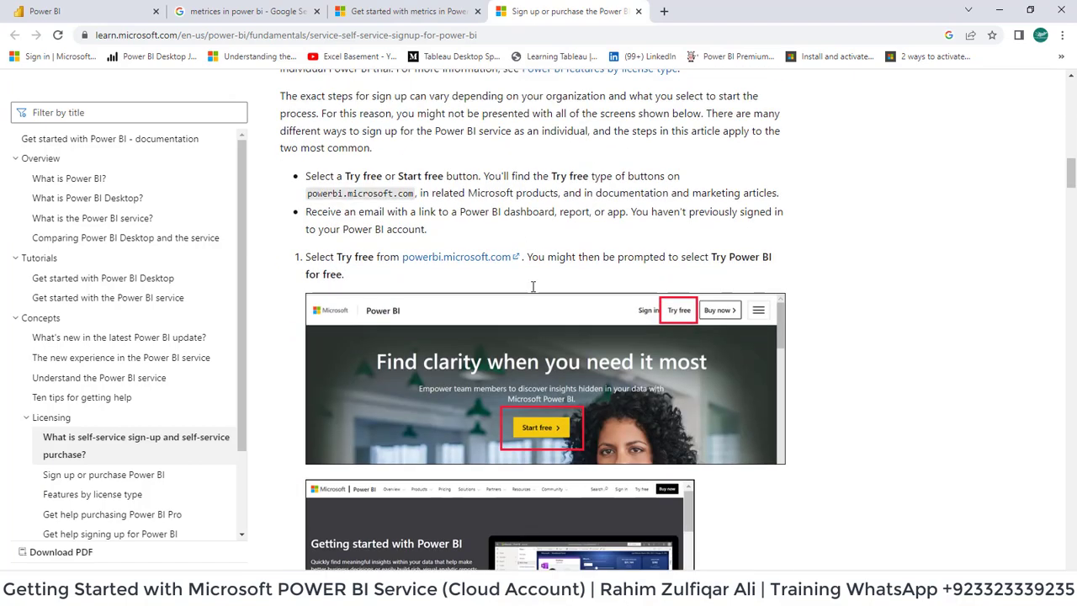
scroll(532, 291, "down", 4)
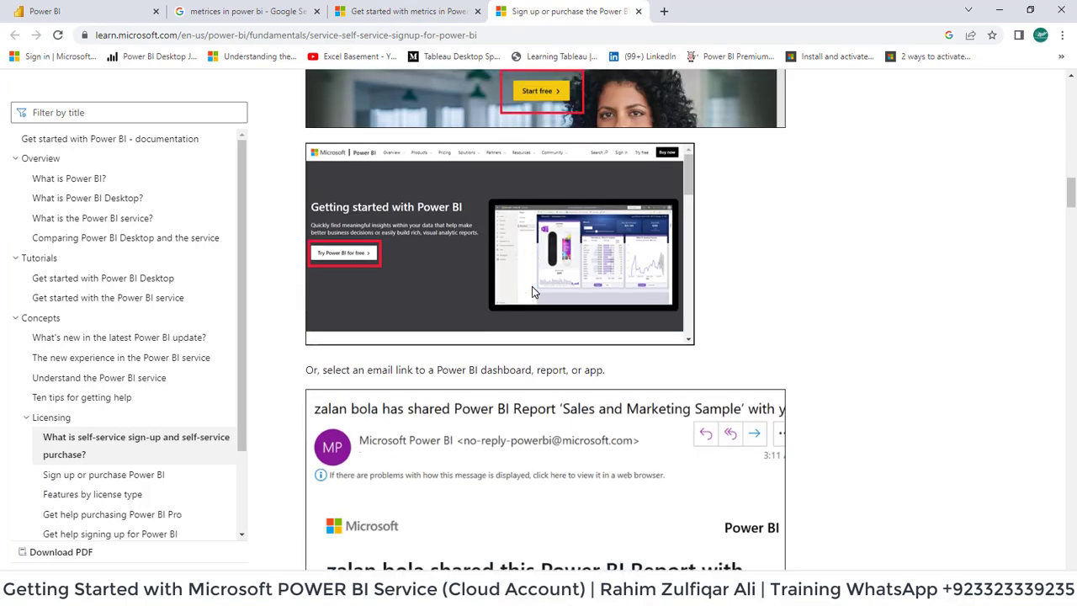
scroll(532, 290, "down", 2)
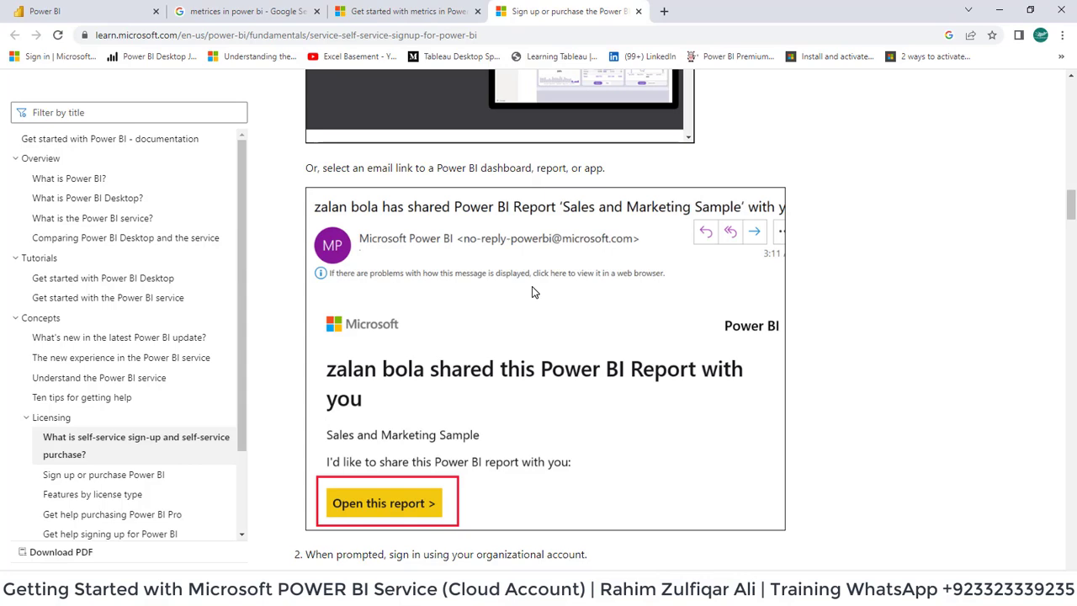
scroll(532, 292, "down", 3)
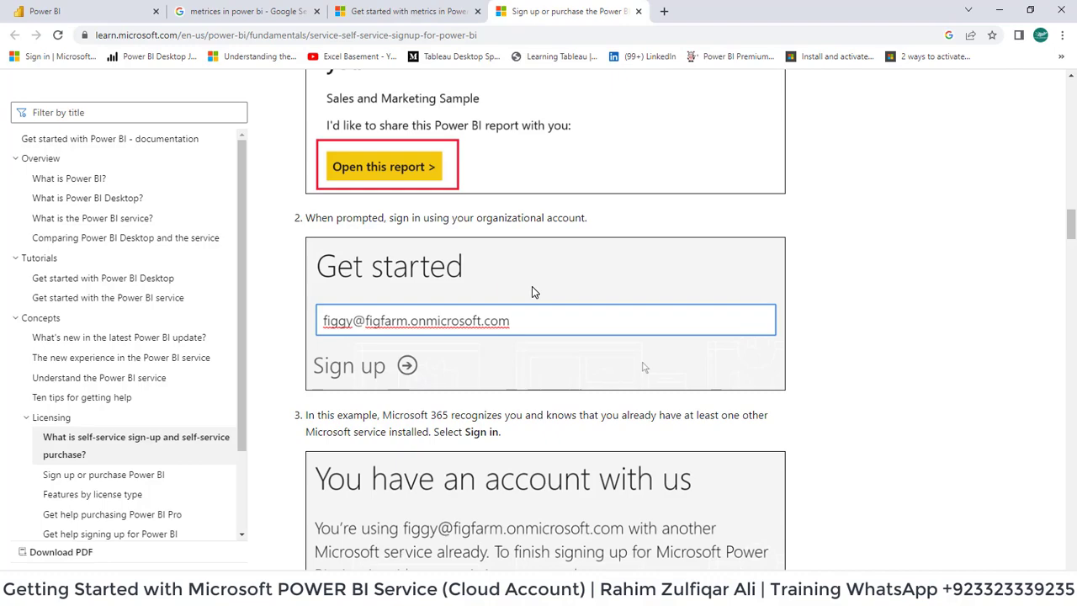
scroll(532, 292, "down", 10)
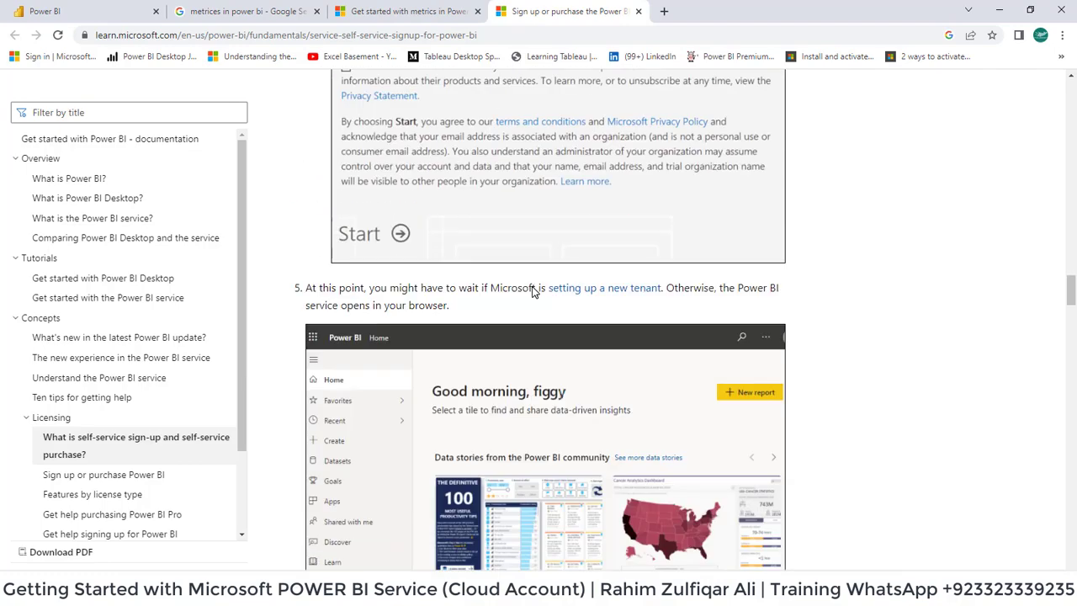
Read the sections on starting a 60 day individual trial of the paid version and on trial expiration.
scroll(532, 291, "down", 6)
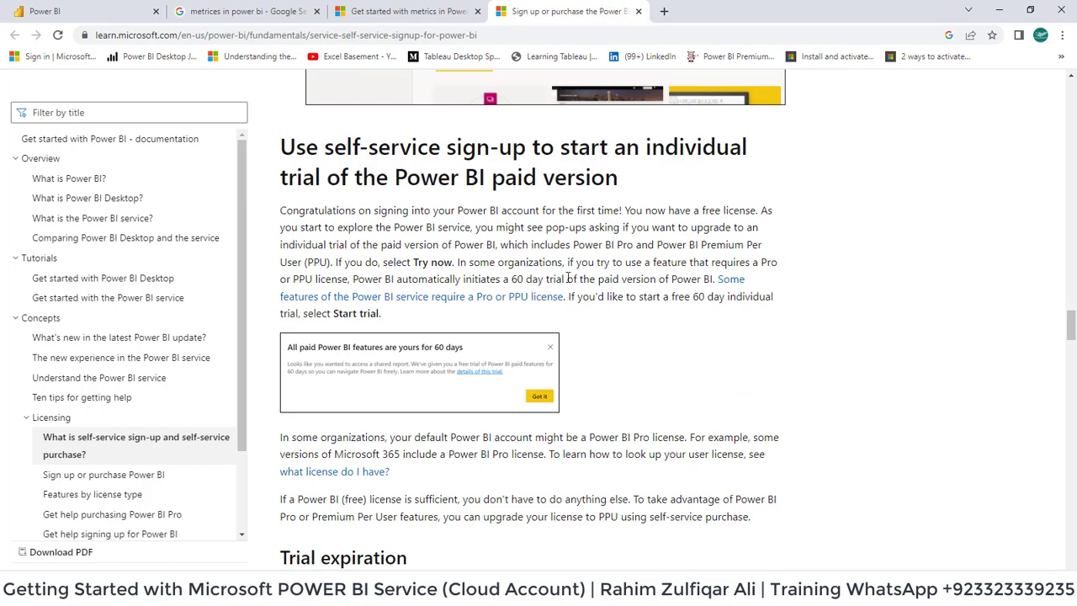
left_click_drag(491, 280, 618, 280)
left_click(627, 280)
scroll(627, 279, "down", 5)
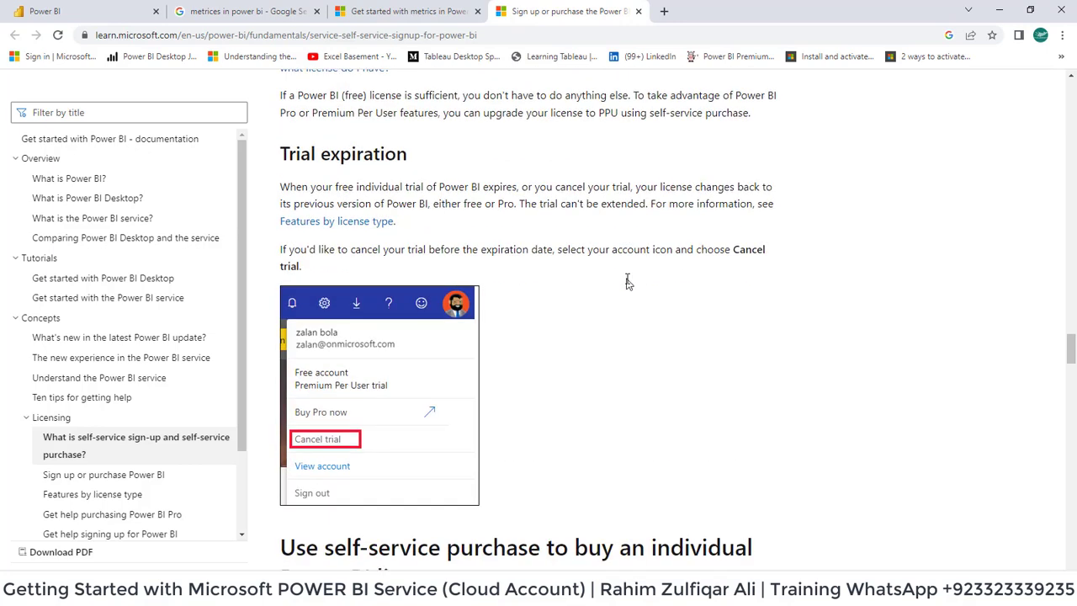
Skim the self-service purchase section for Power BI Pro, its checkout form and the troubleshooting topics through to the recommended content.
scroll(627, 282, "down", 2)
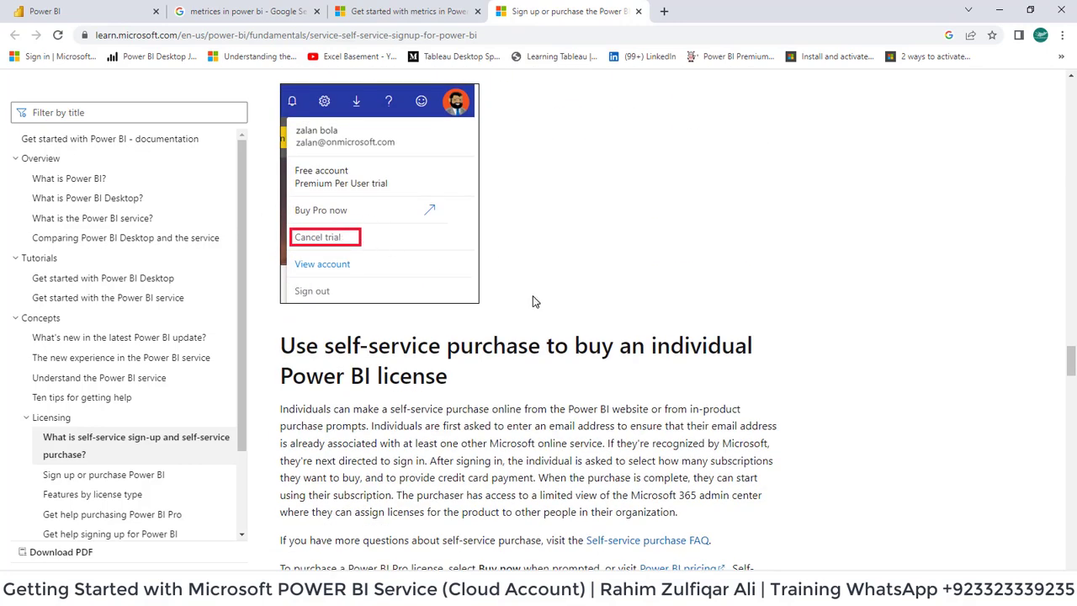
scroll(533, 301, "down", 5)
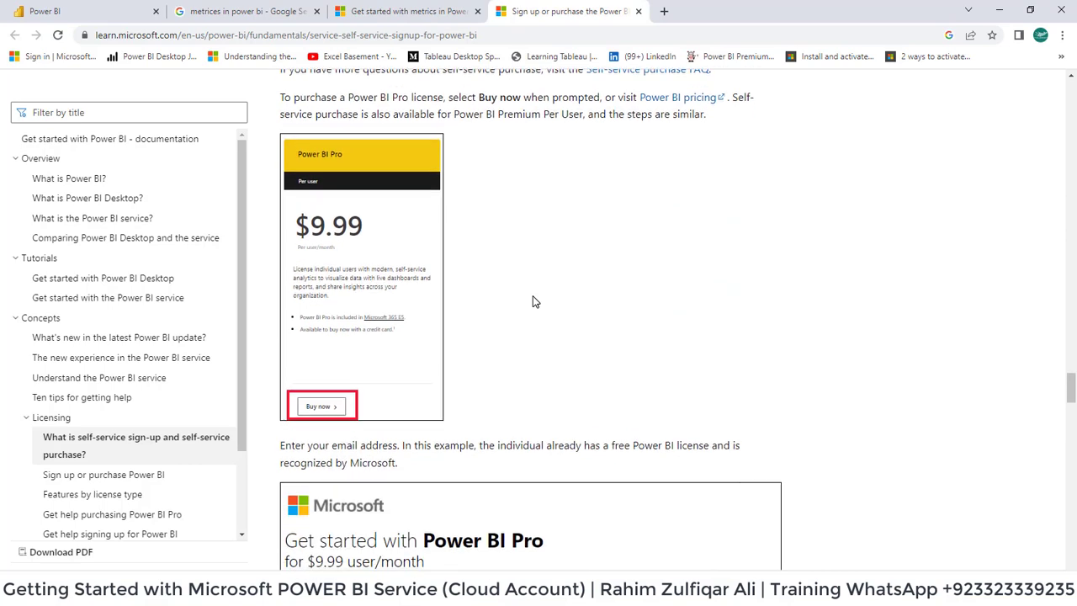
scroll(533, 301, "up", 2)
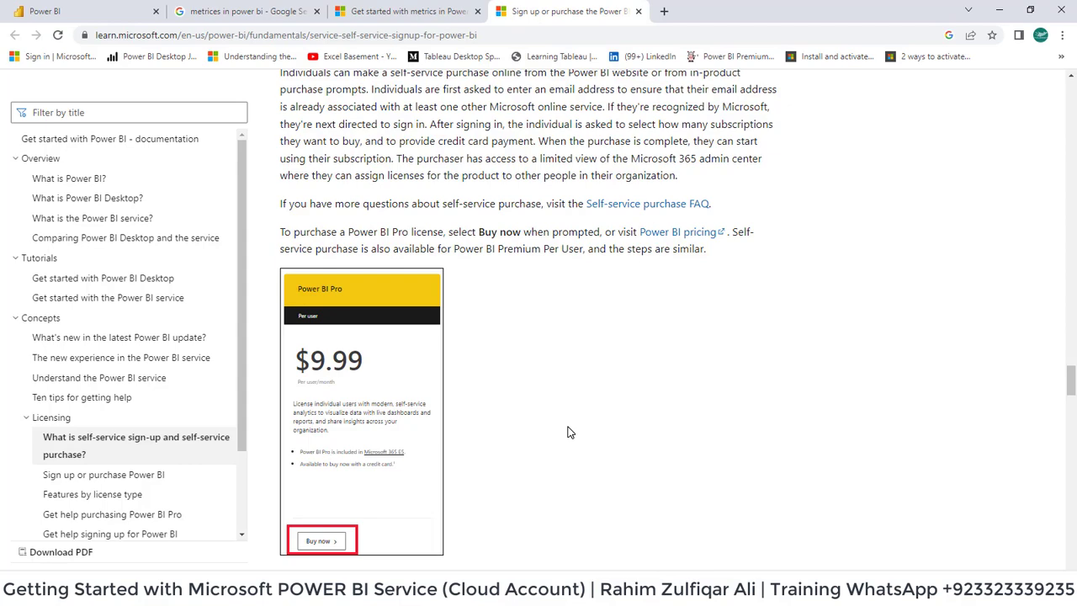
scroll(568, 432, "down", 5)
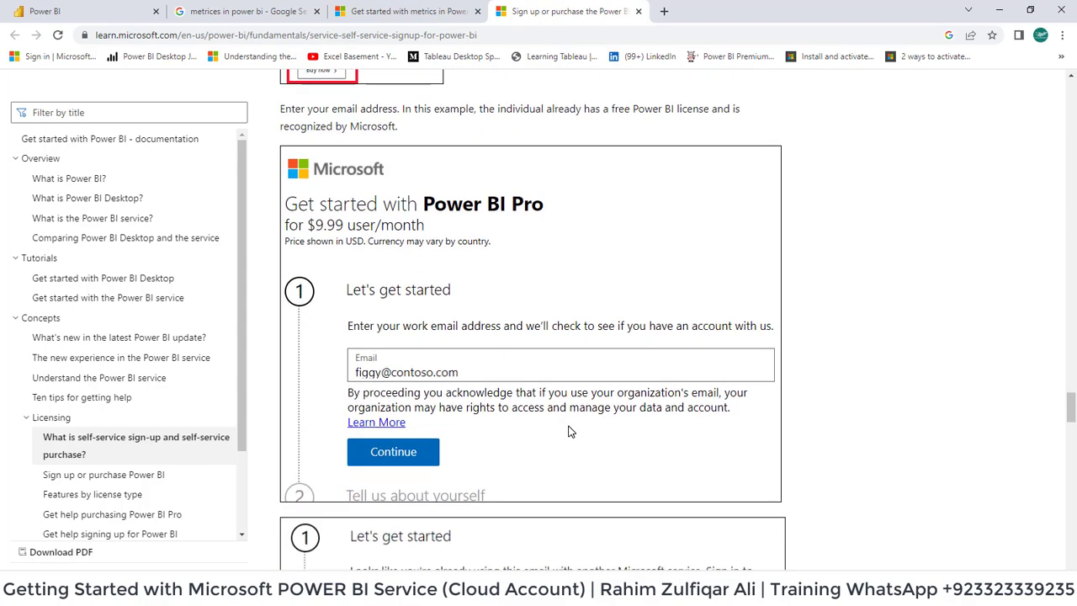
scroll(427, 278, "down", 7)
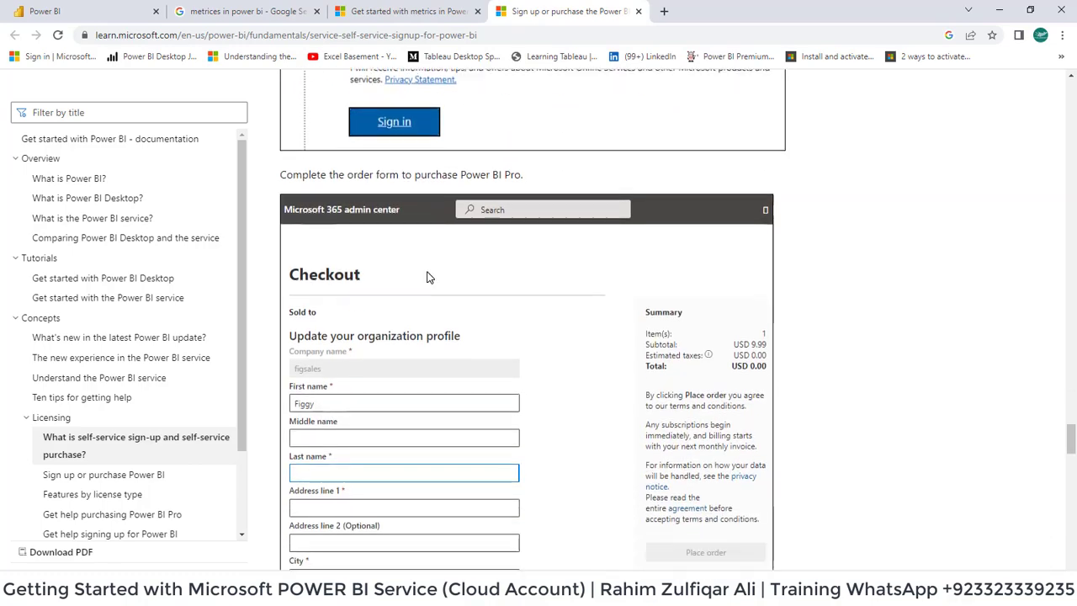
scroll(427, 278, "down", 15)
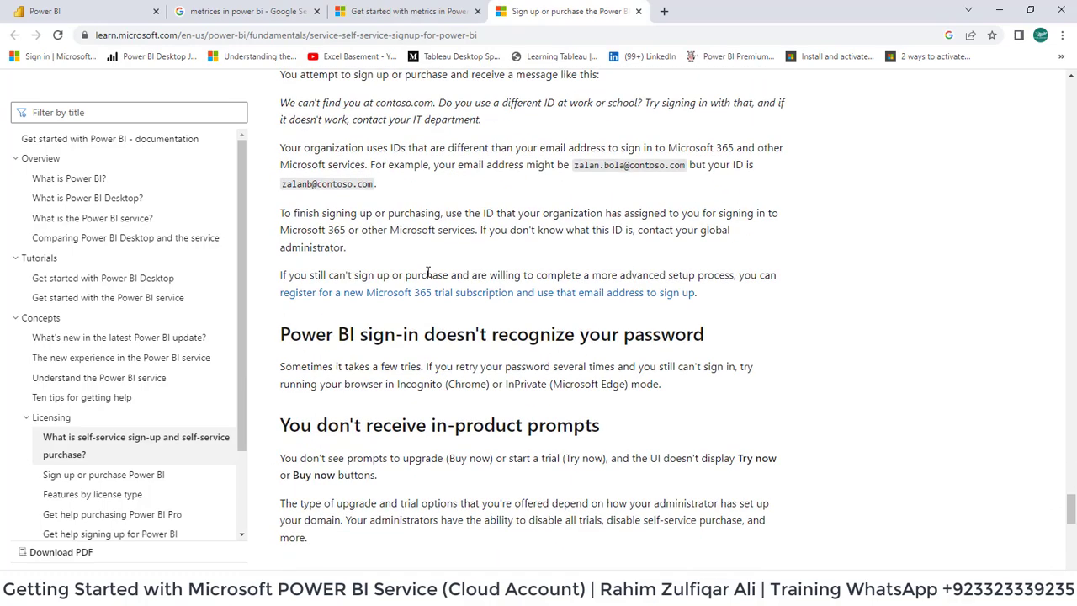
scroll(428, 274, "down", 4)
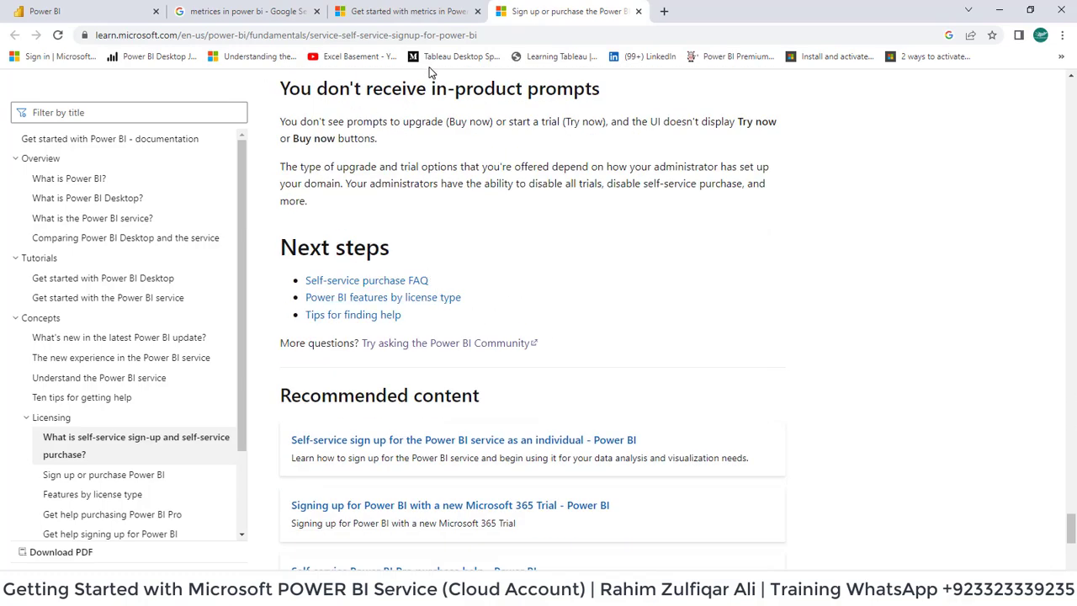
Switch back to the Power BI Metrics page, and create a new scorecard with its first metric named "Sales target".
left_click(421, 6)
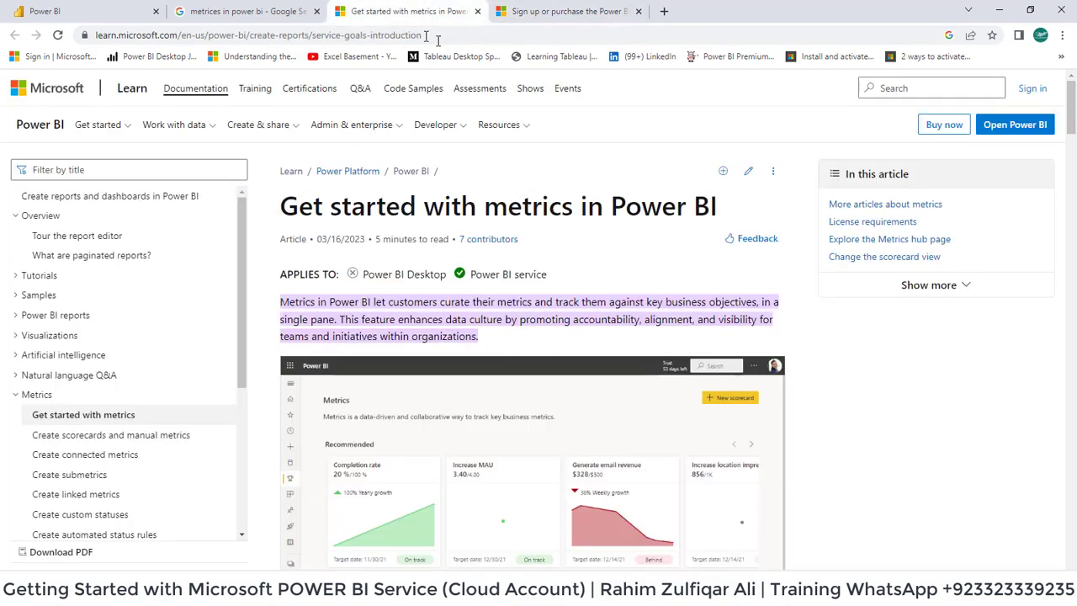
left_click(50, 11)
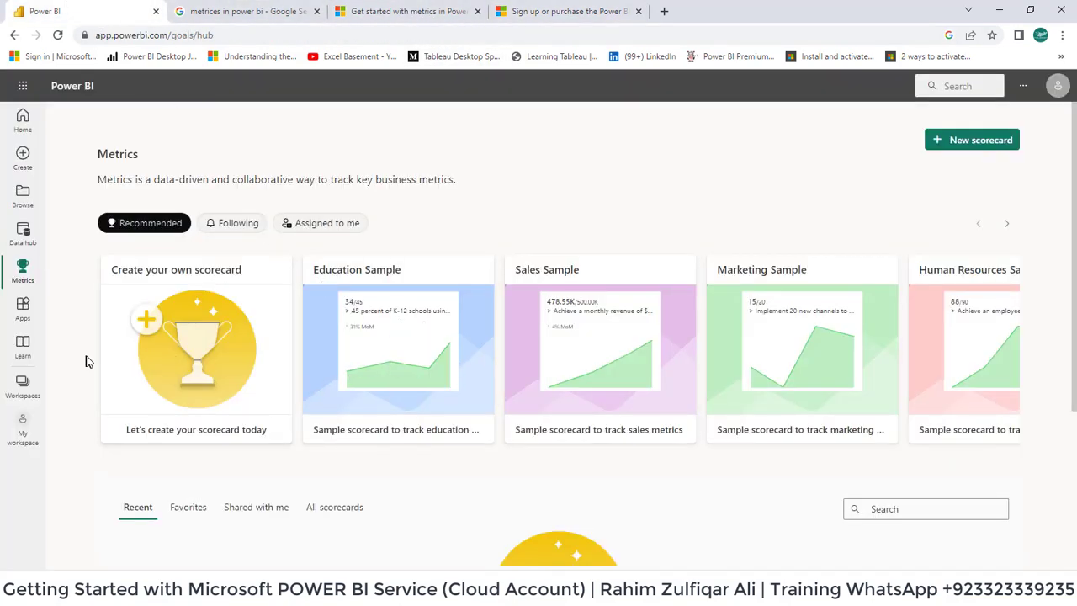
scroll(568, 405, "down", 3)
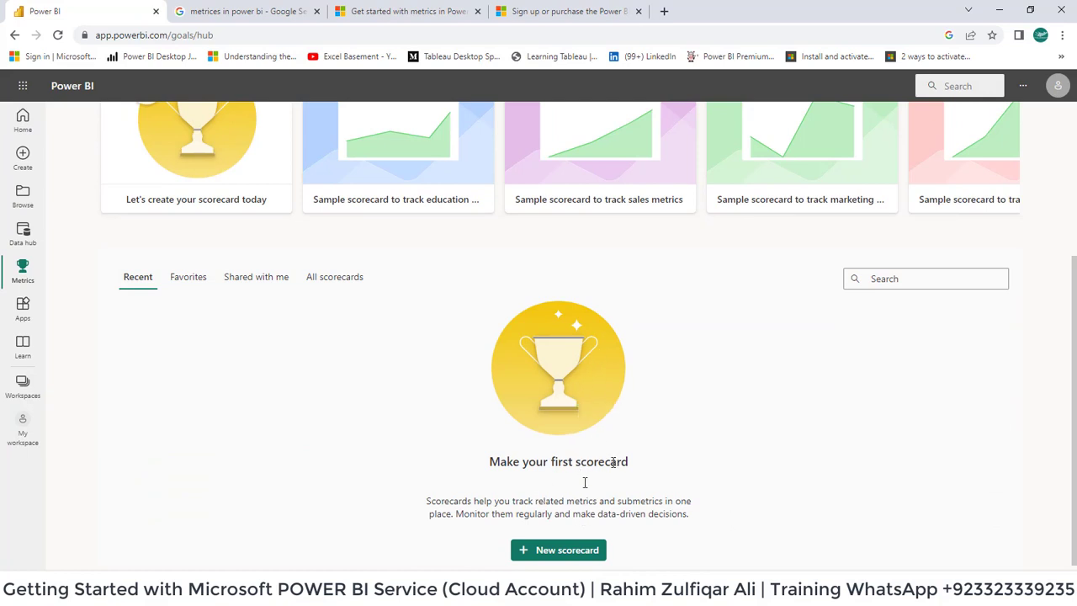
left_click(569, 553)
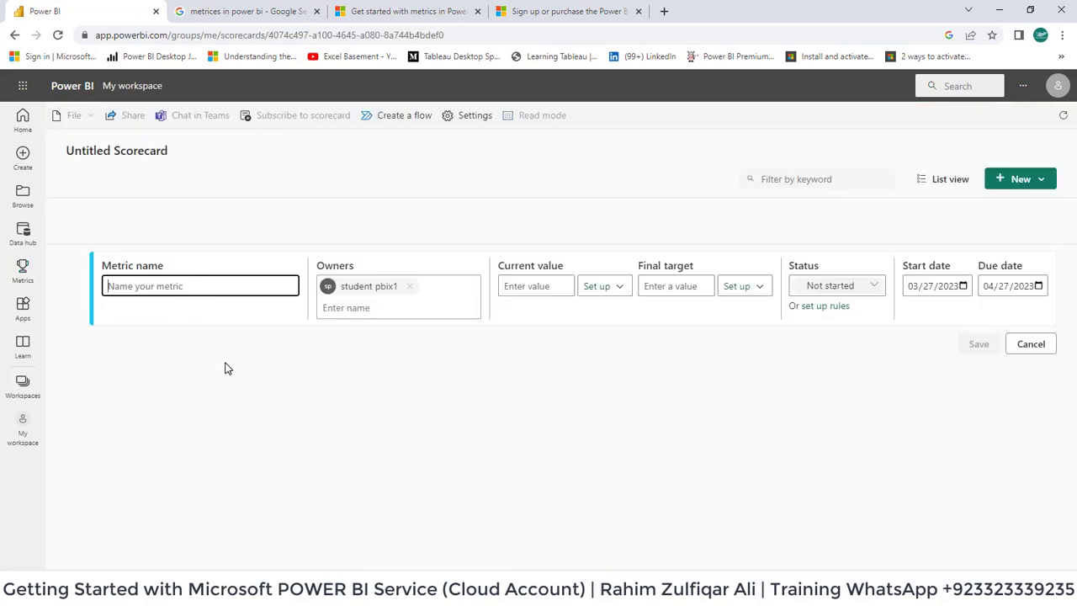
type("Sales target")
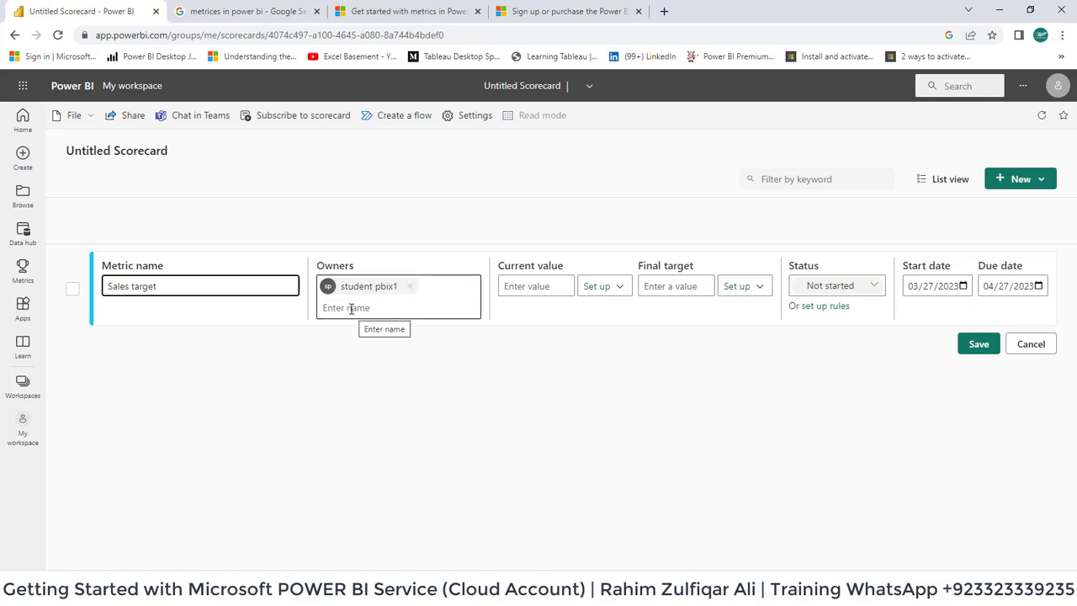
Set the Sales target metric's current value to 100 and its final target to 150.
left_click(539, 287)
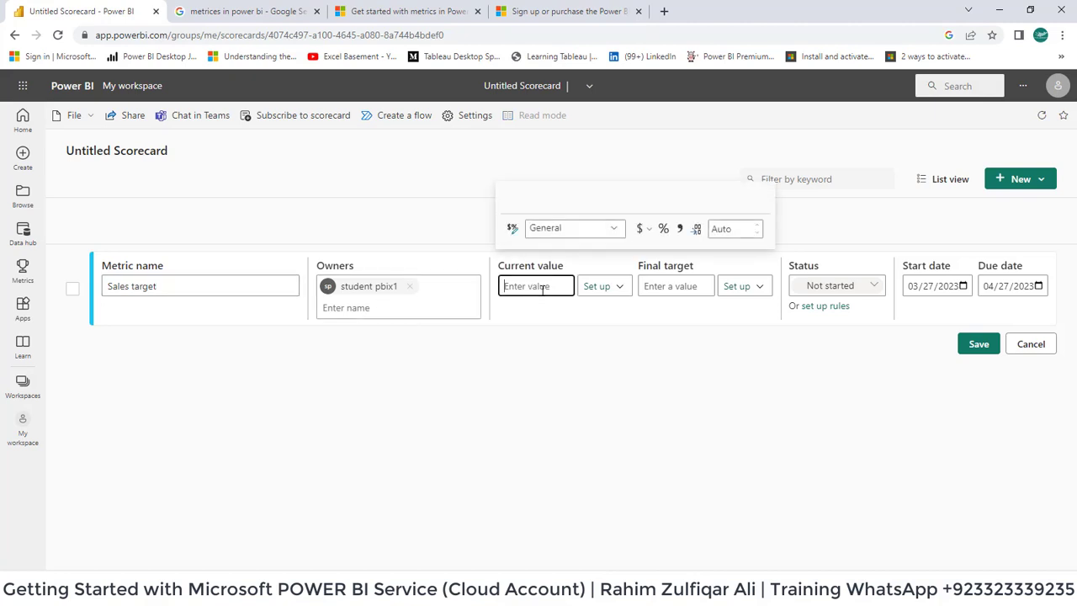
left_click(598, 287)
mouse_move(552, 331)
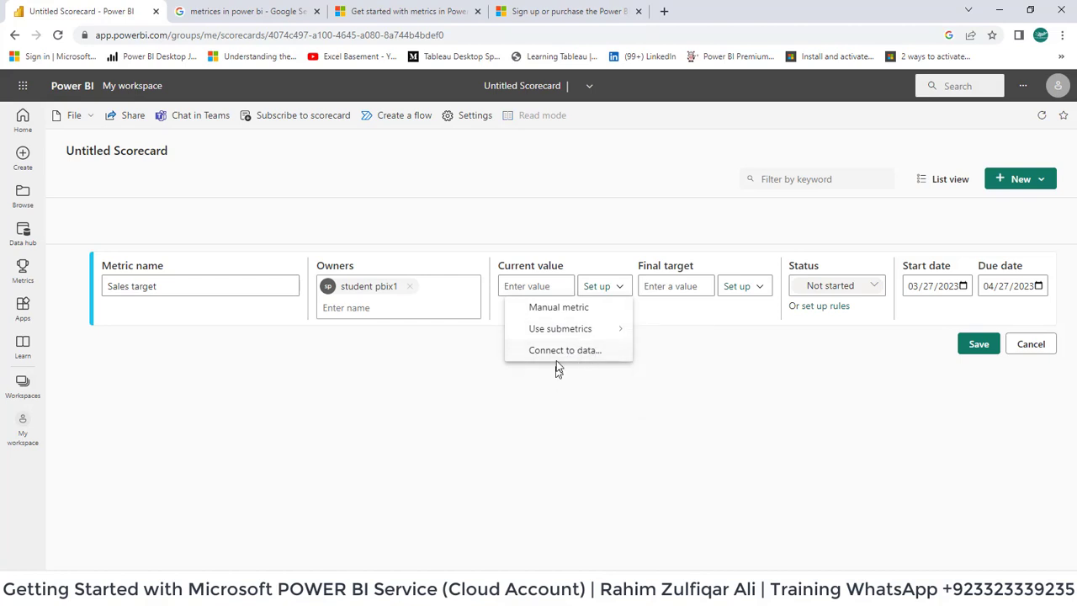
left_click(543, 287)
left_click(543, 288)
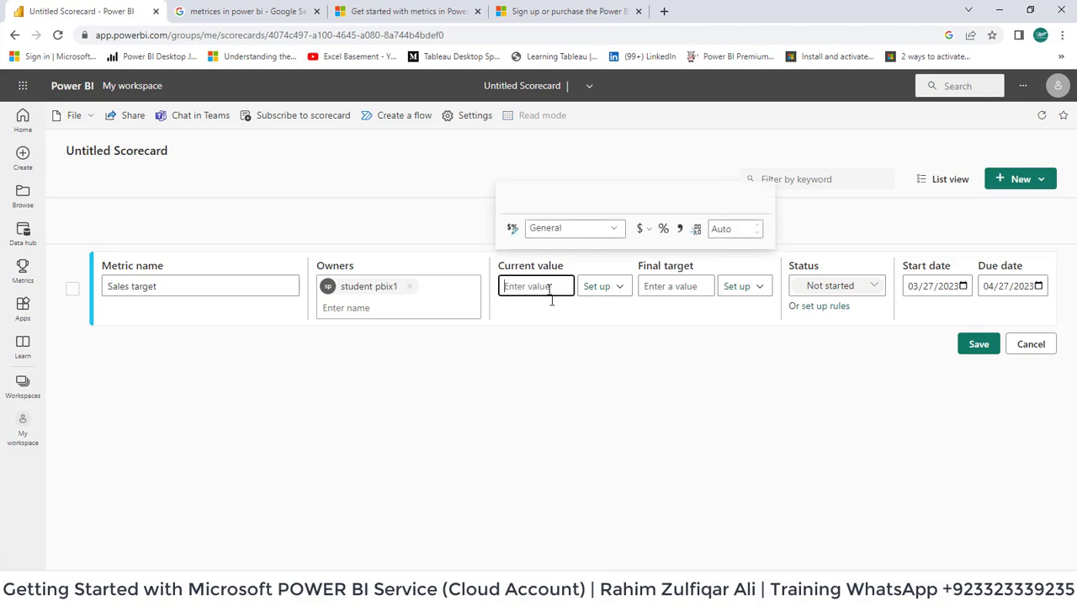
type("100")
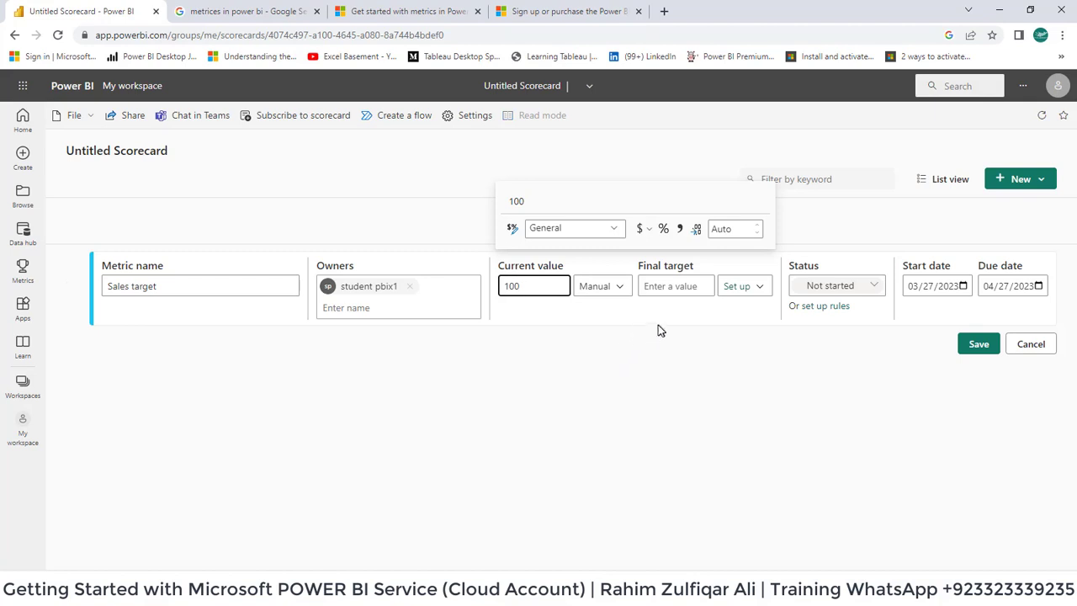
left_click(669, 286)
type("1")
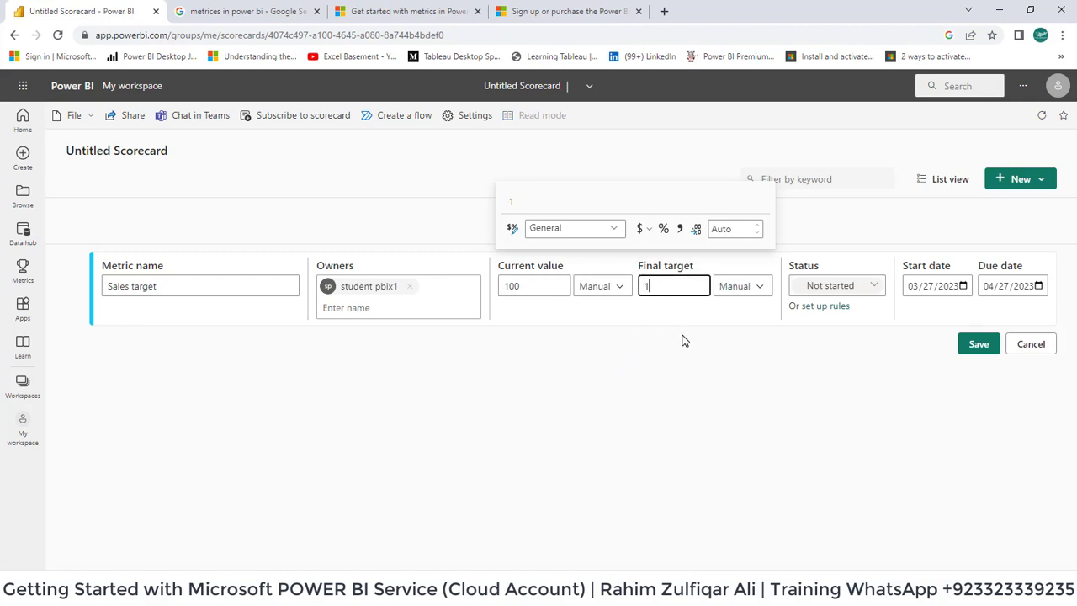
type("50")
Set the Sales target metric's status to On track and save the metric.
left_click(870, 289)
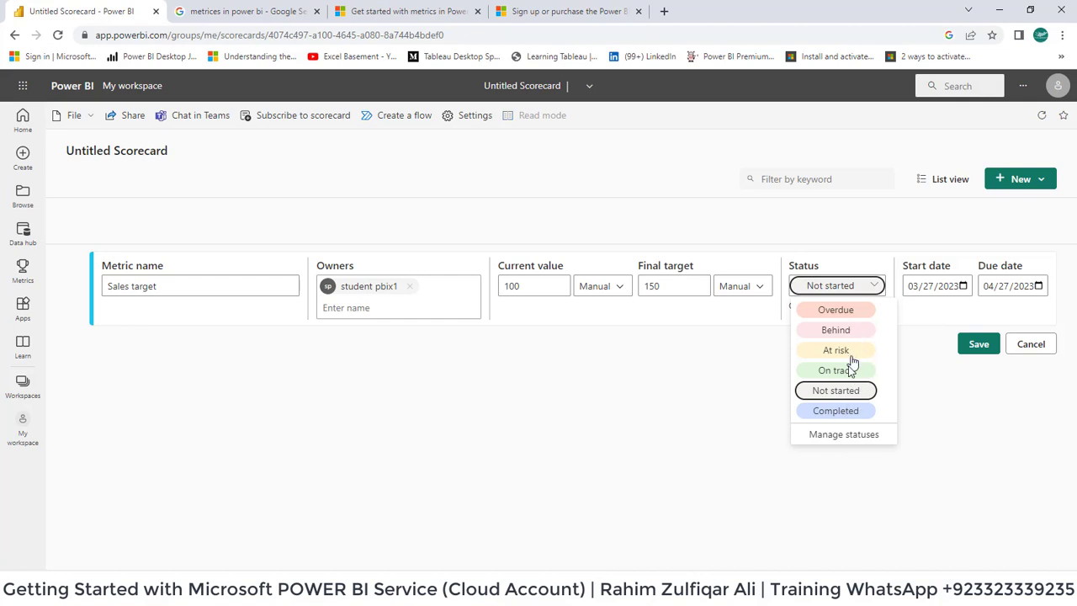
left_click(844, 372)
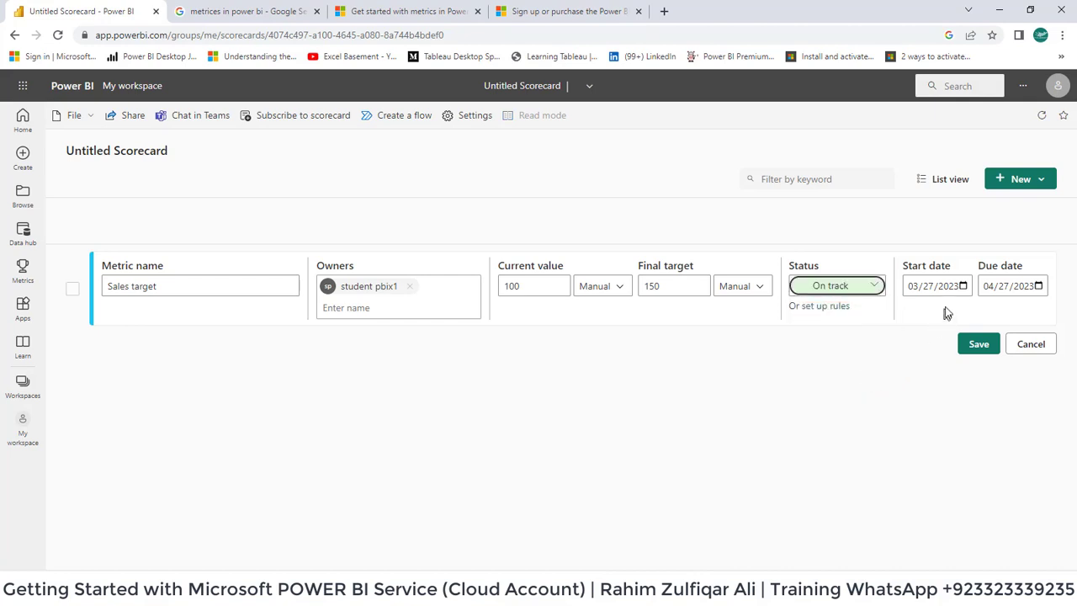
left_click(977, 344)
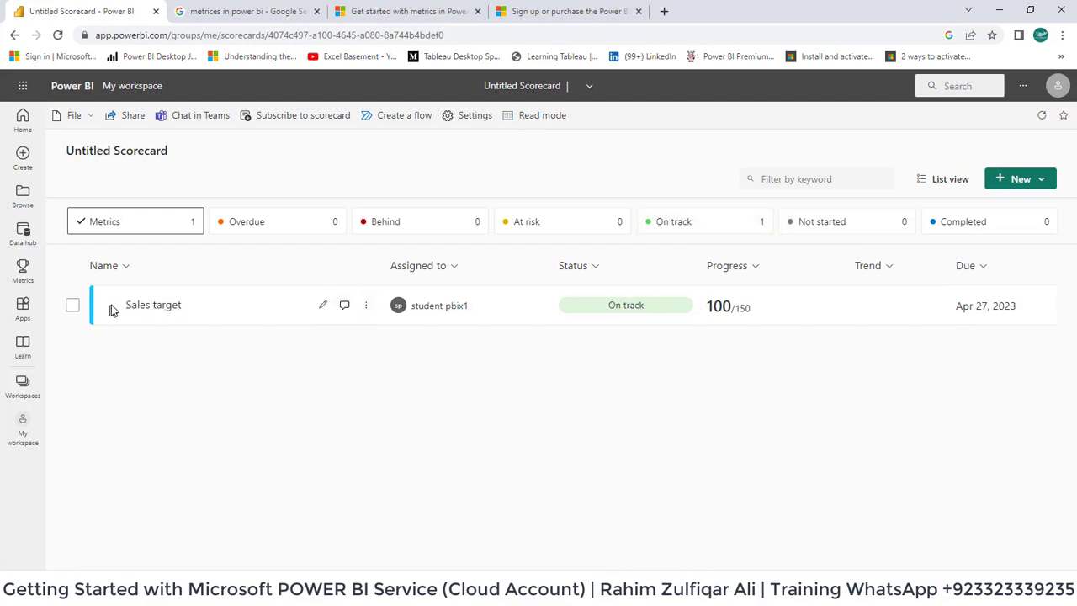
left_click(437, 269)
left_click(484, 397)
Add a second metric named "Sales Target" with a current value of 120 and a final target of 200.
left_click(1033, 184)
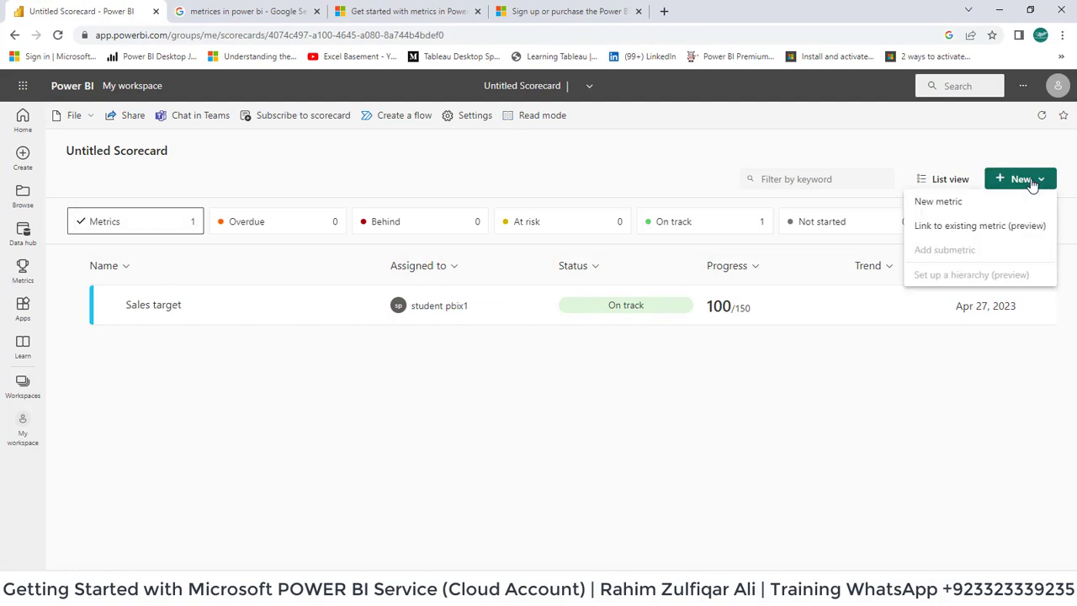
left_click(956, 204)
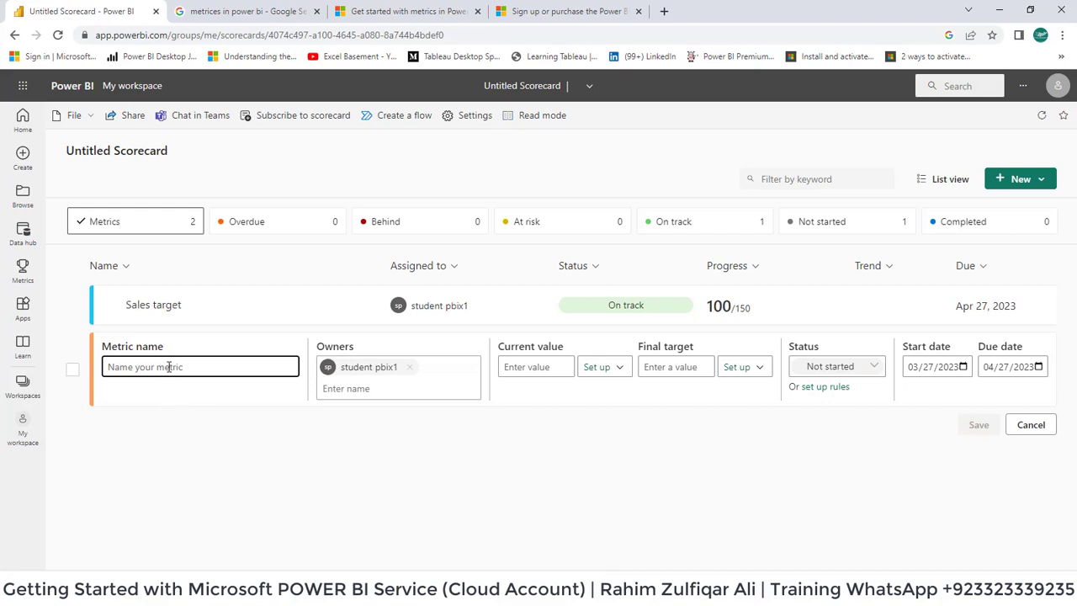
type("Sales Target")
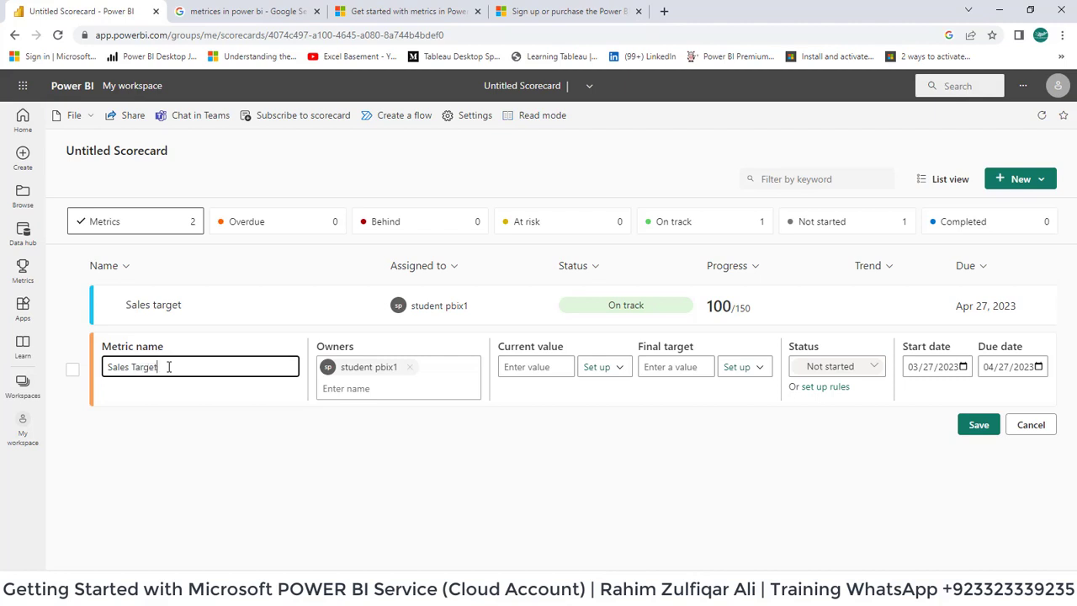
left_click(547, 366)
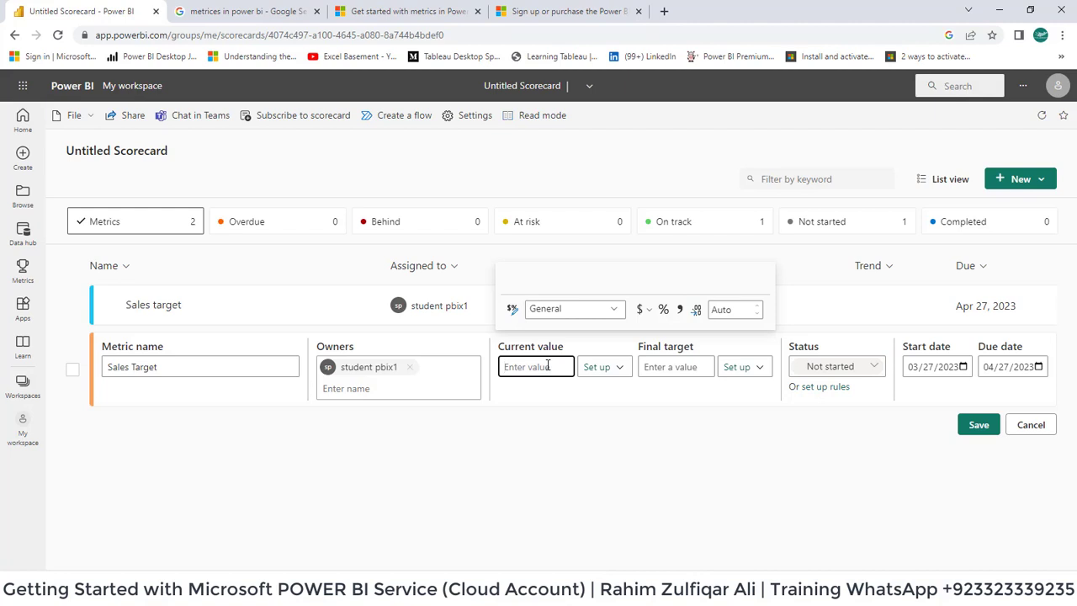
type("120")
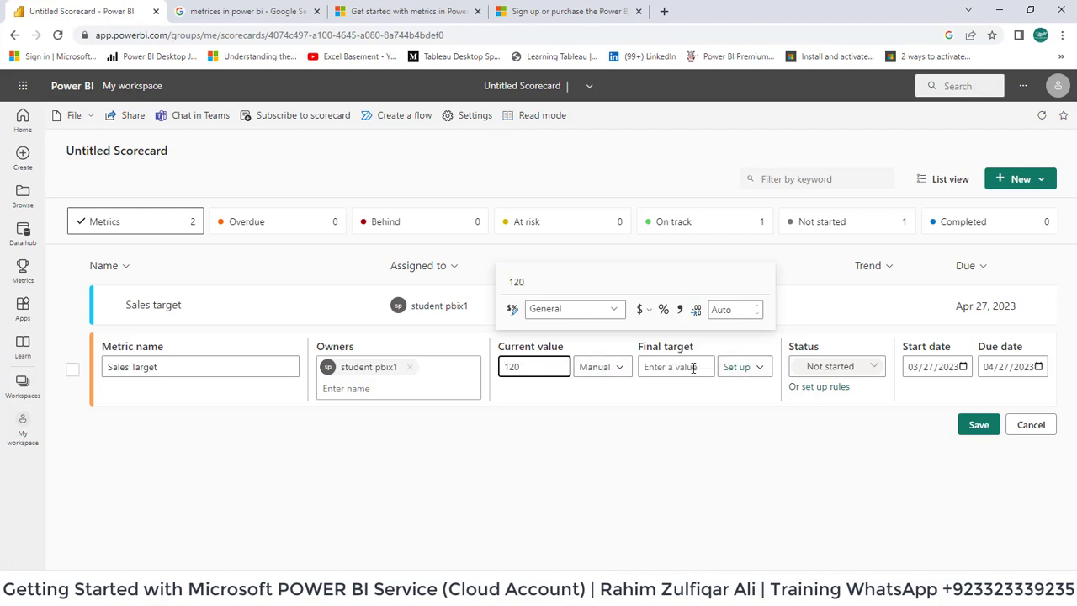
left_click(694, 367)
type("200")
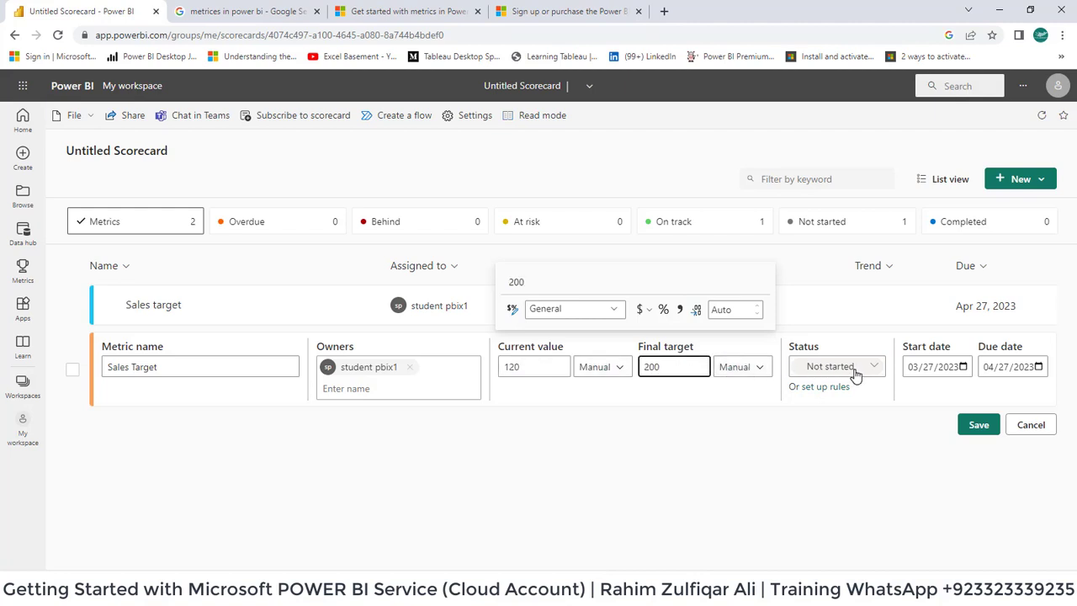
Set the second metric's status to Behind and save it to the scorecard.
left_click(857, 370)
left_click(847, 413)
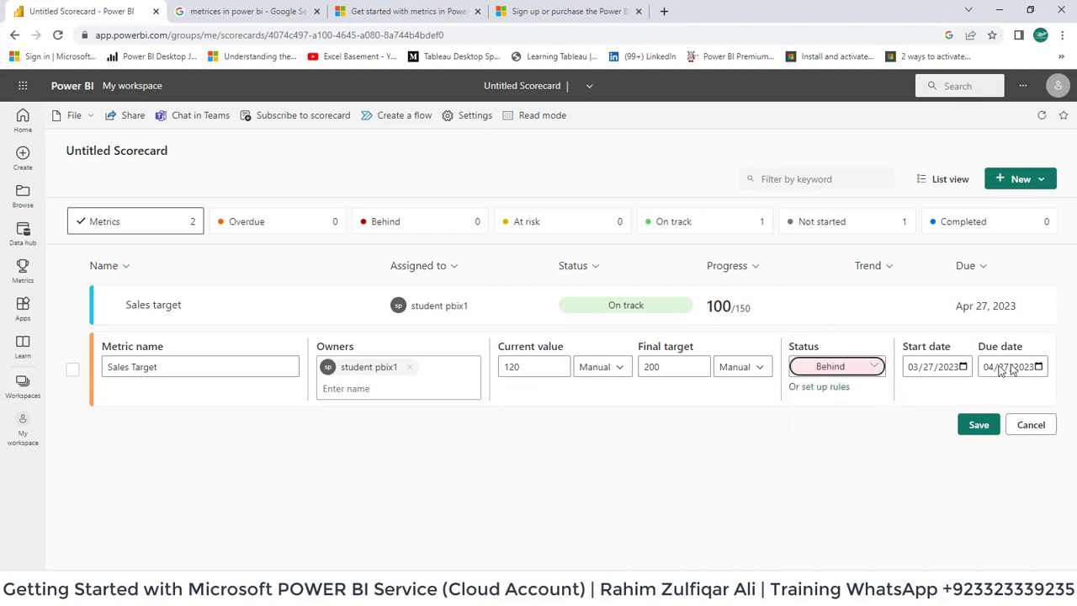
left_click(979, 425)
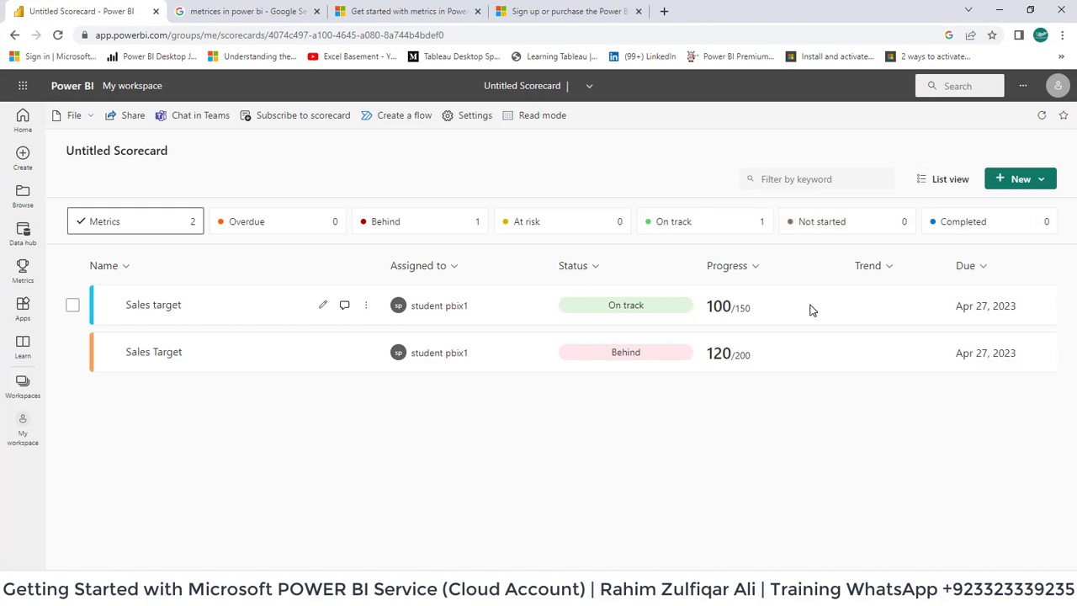
Open the details of the first Sales target metric and show the targets on its progress chart.
left_click(366, 306)
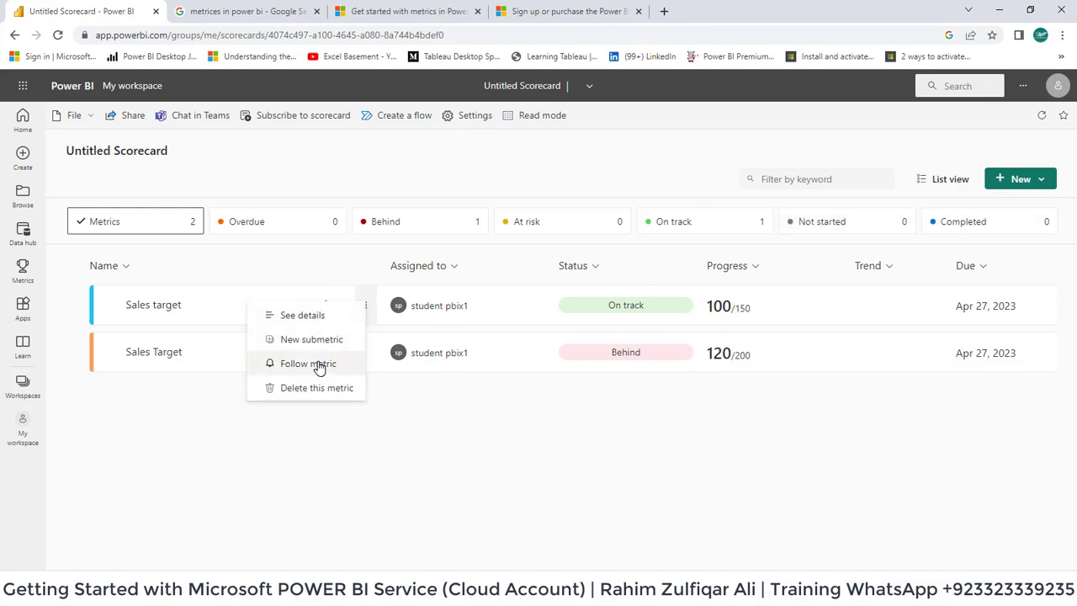
left_click(445, 447)
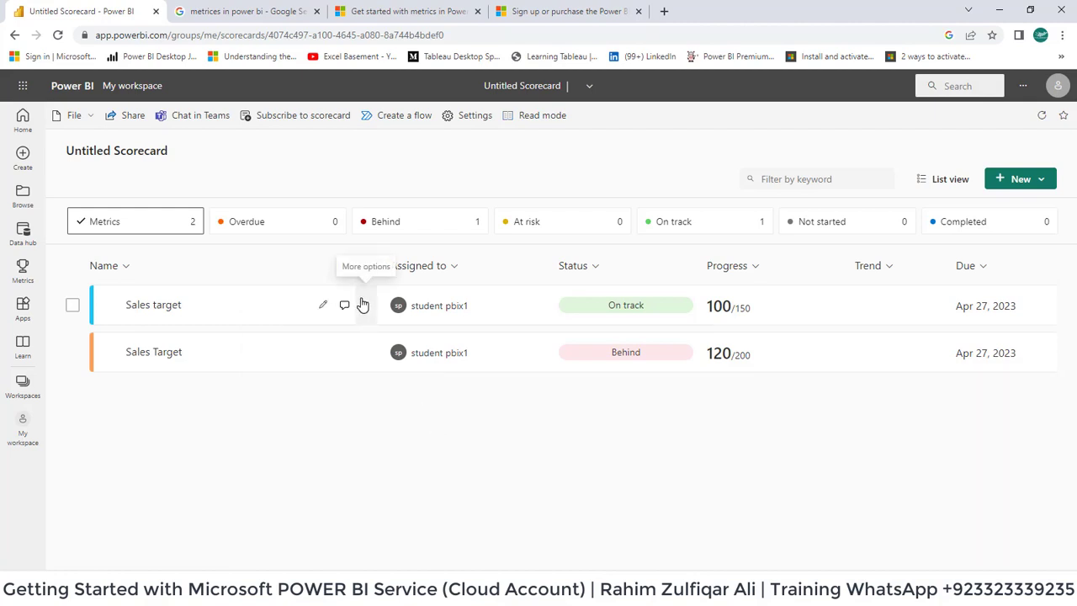
left_click(364, 305)
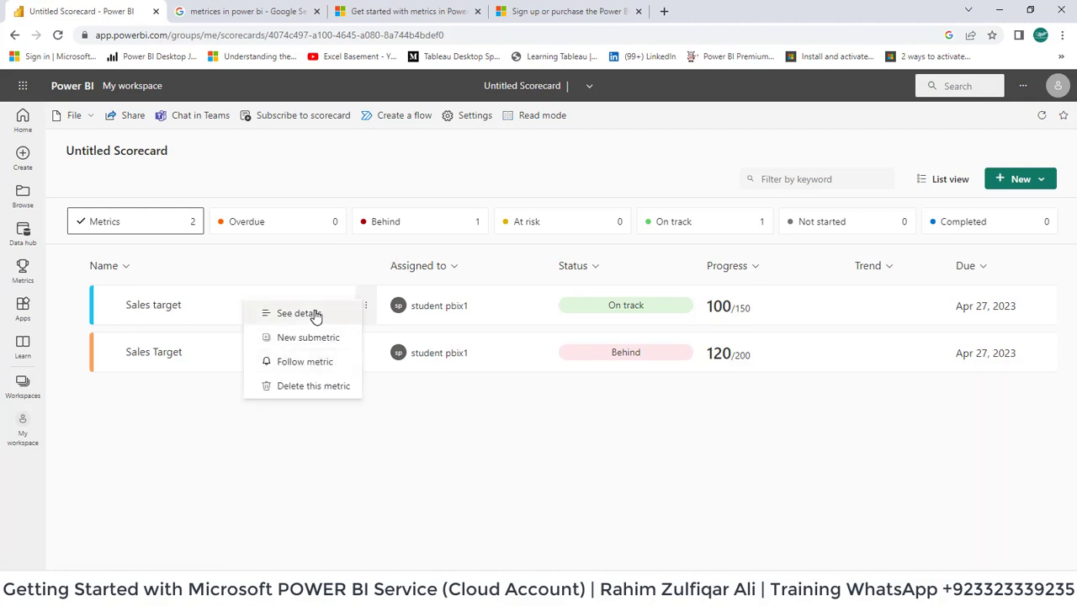
left_click(313, 313)
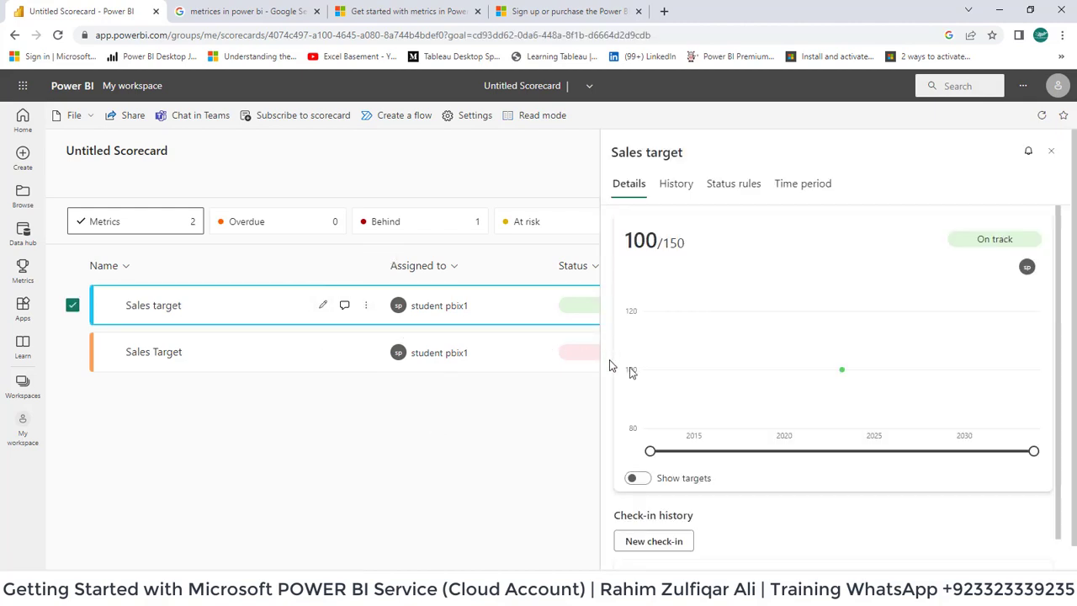
left_click(637, 479)
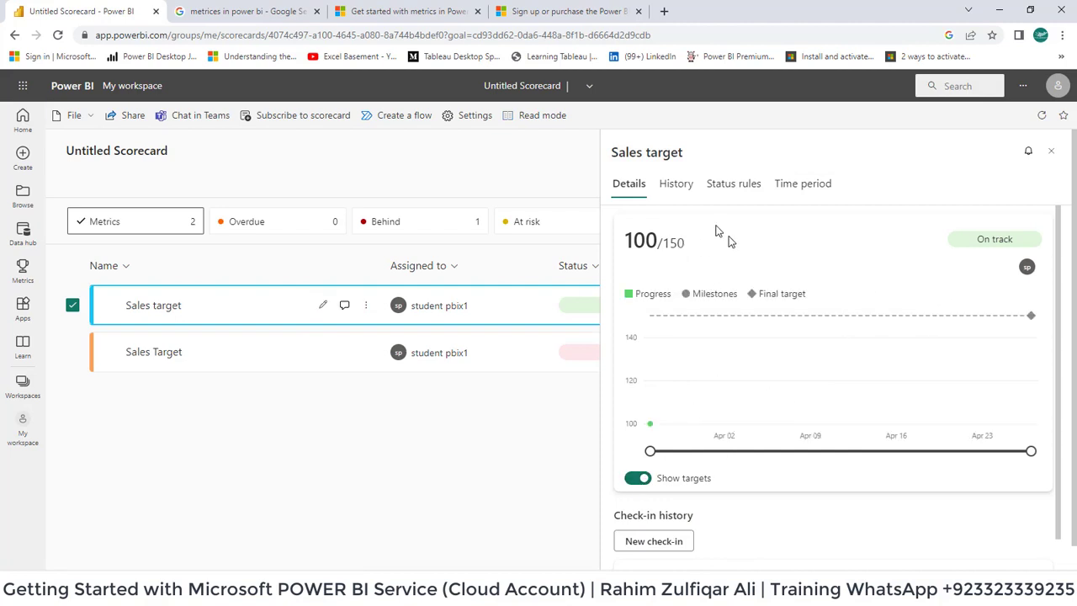
Look through the metric's history, status rules and time period settings, and close its details.
left_click(675, 184)
left_click(632, 186)
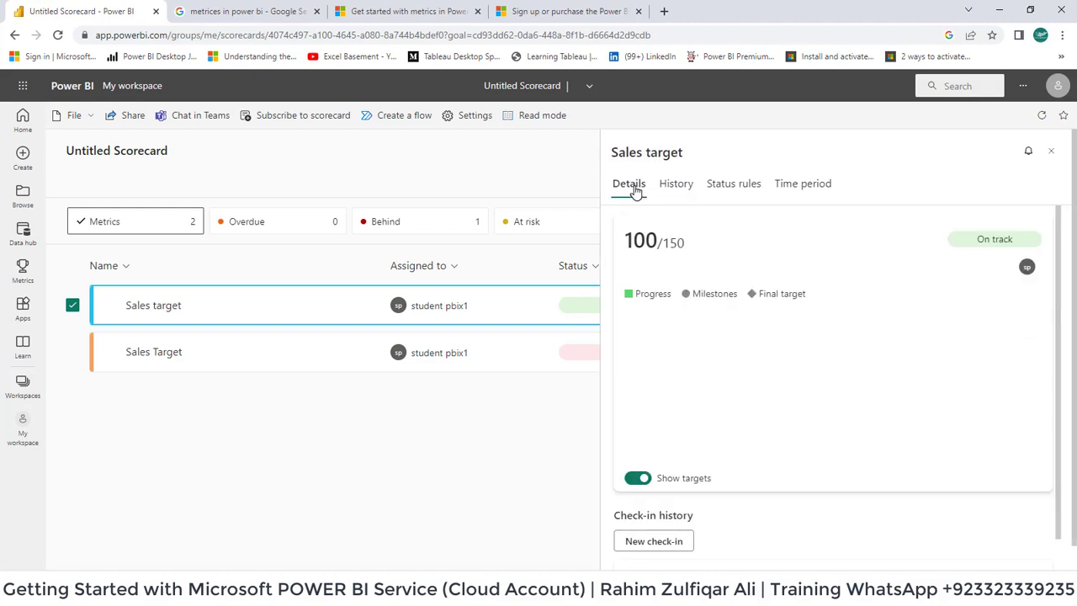
left_click(745, 185)
left_click(800, 183)
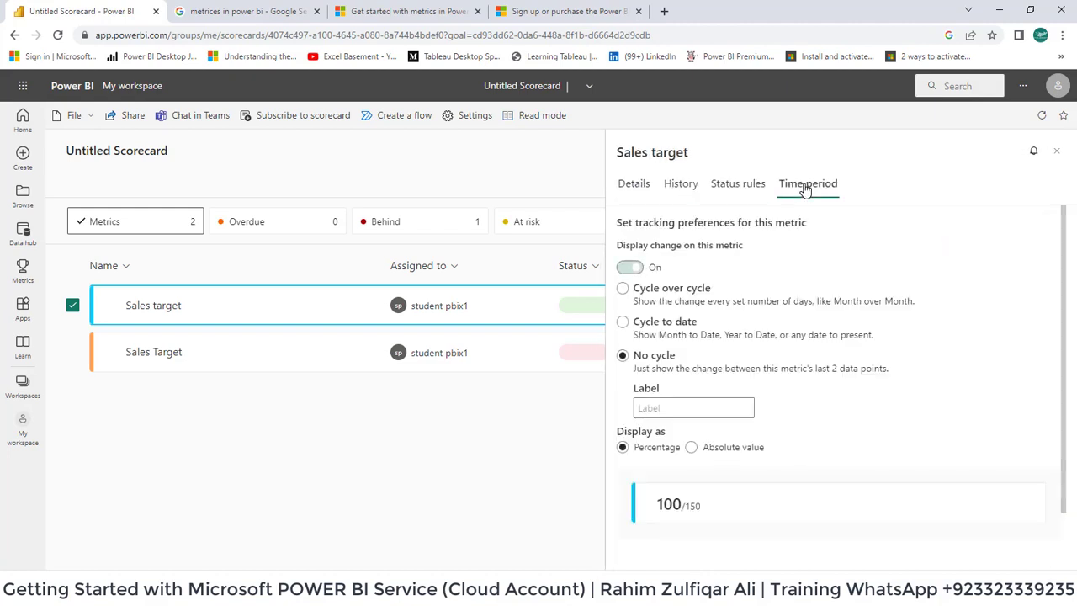
left_click(638, 186)
key("Escape")
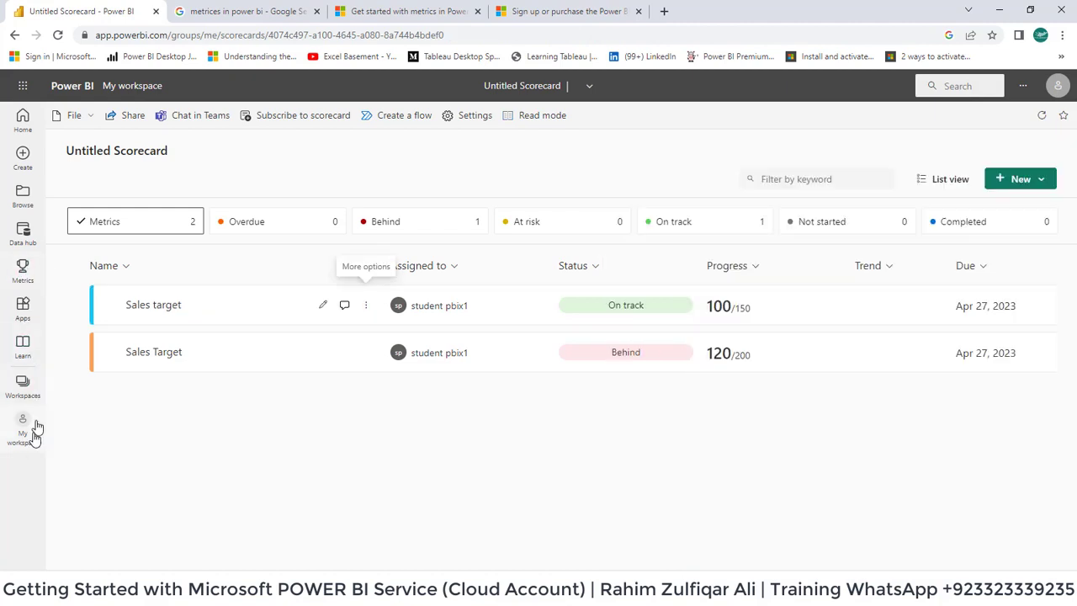
View the list of workspaces and the contents of My workspace, and return to the Home page.
left_click(23, 384)
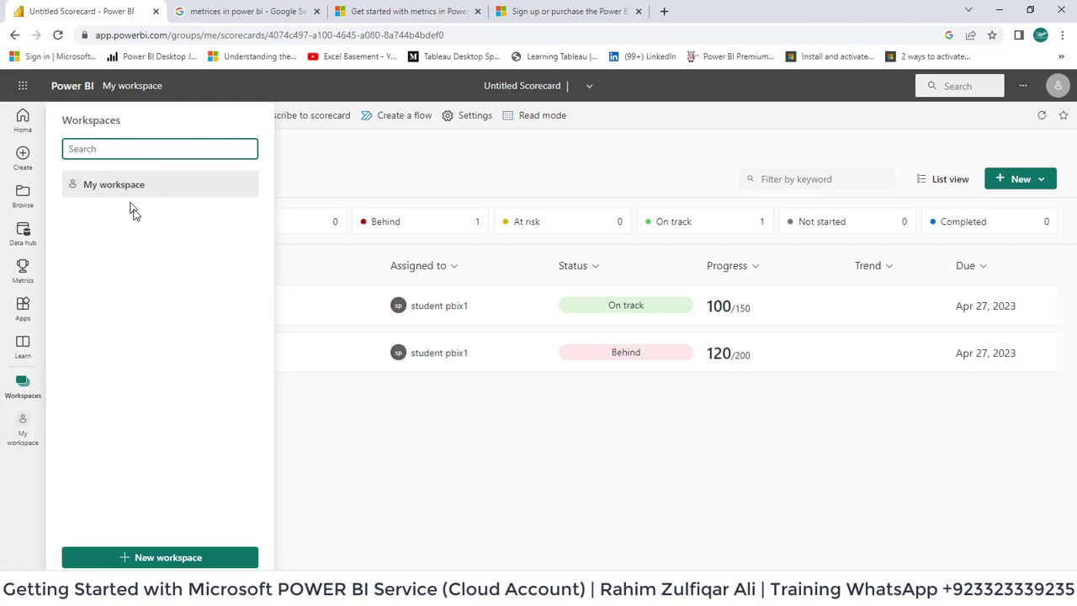
left_click(21, 433)
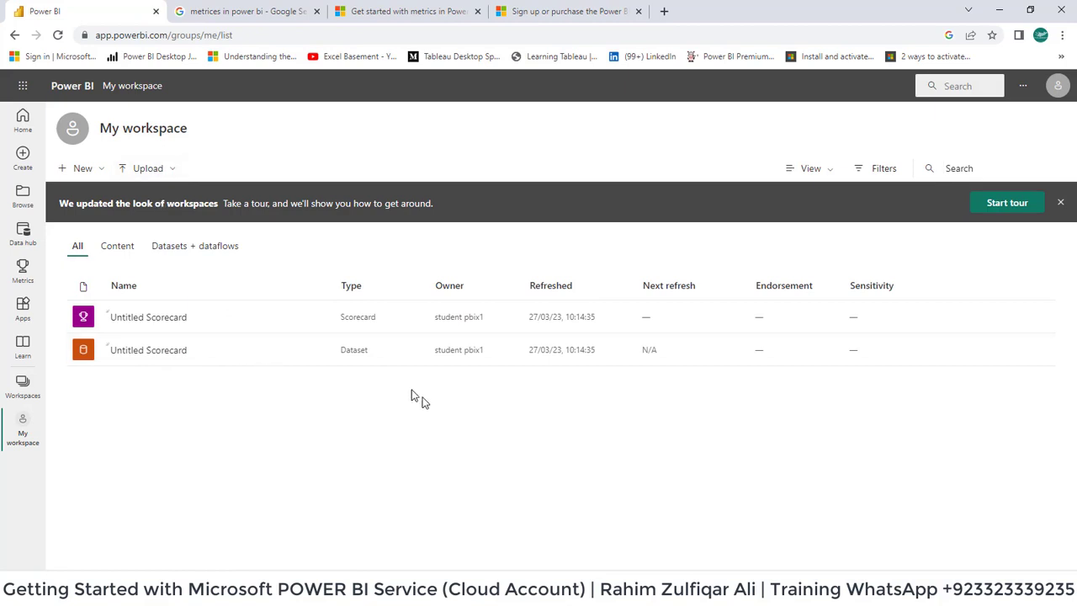
left_click(22, 121)
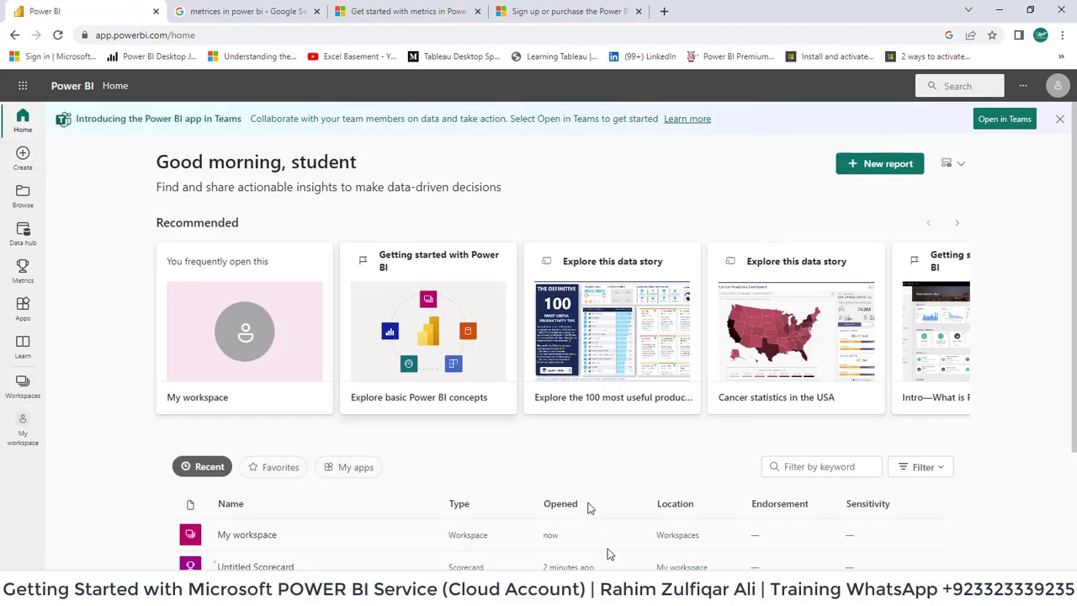
Switch to the Advanced Sales Analytical Dashboard report in Power BI Desktop and open the account sign-in prompt.
left_click(666, 555)
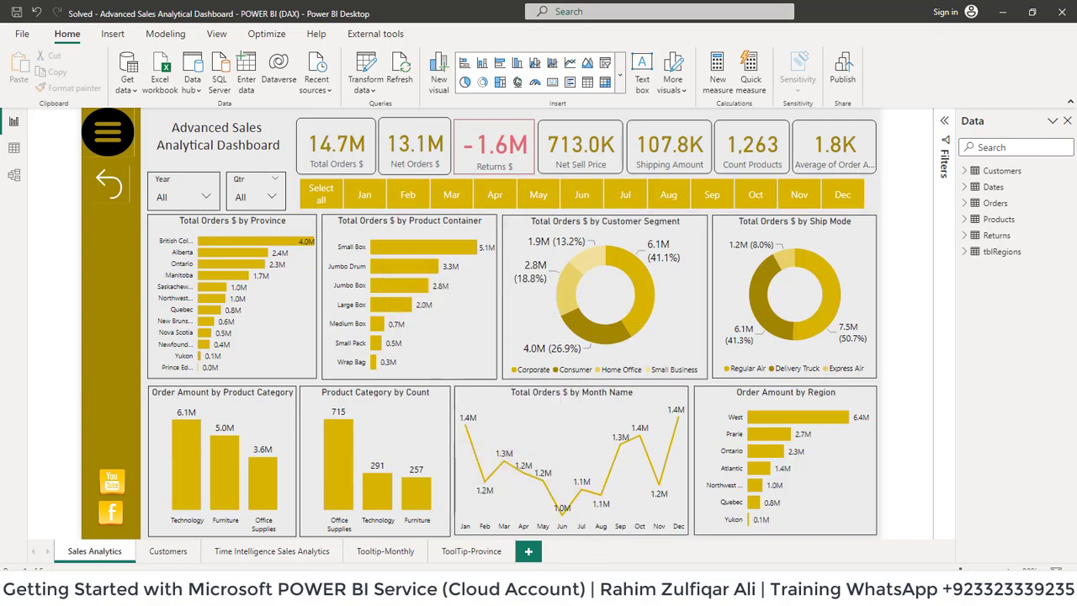
left_click(149, 589)
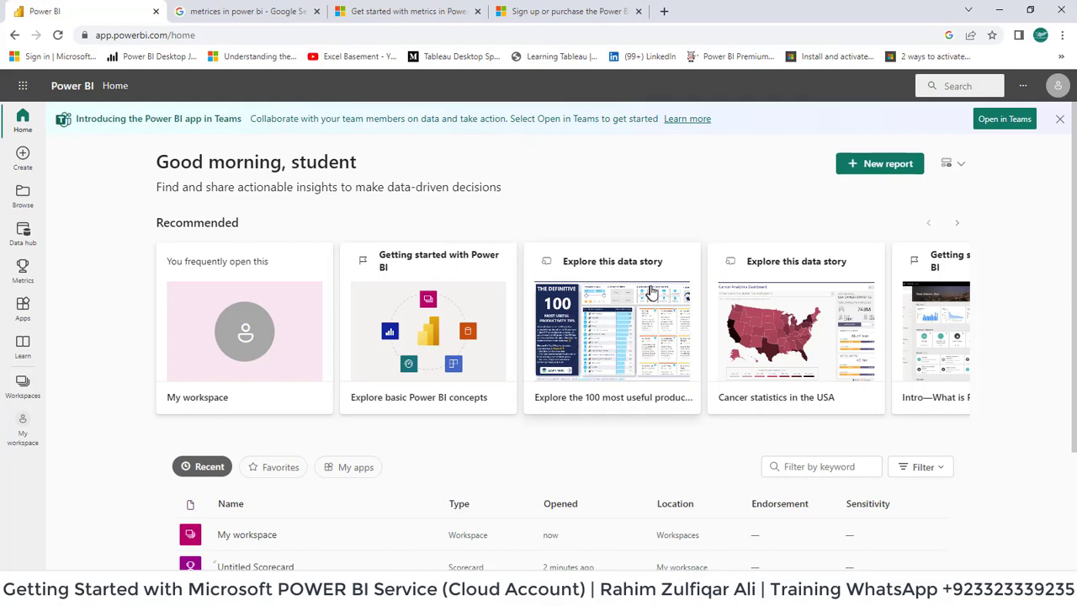
mouse_move(608, 593)
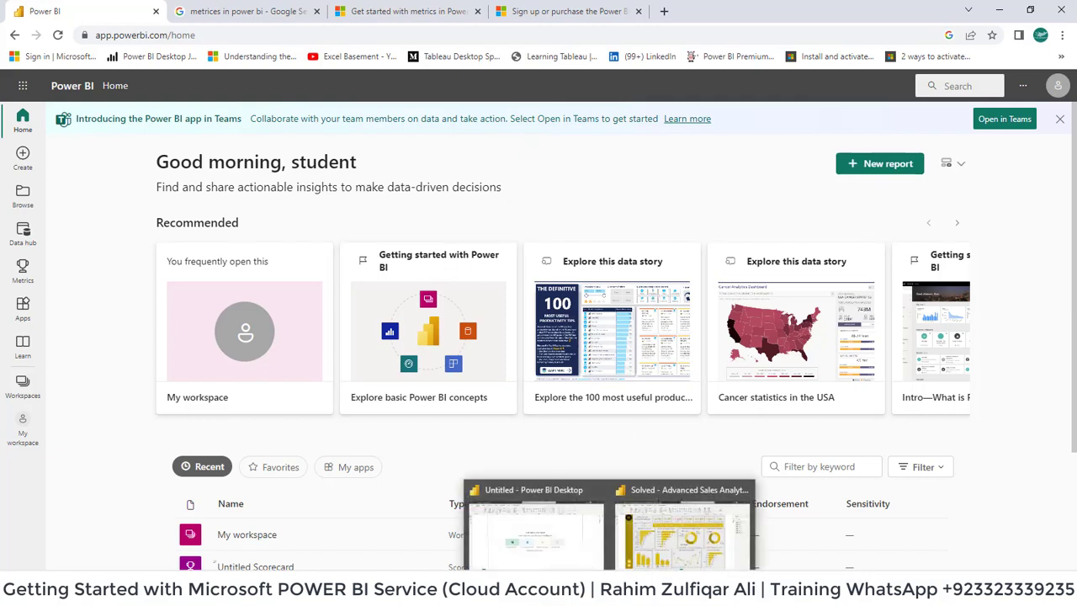
left_click(624, 542)
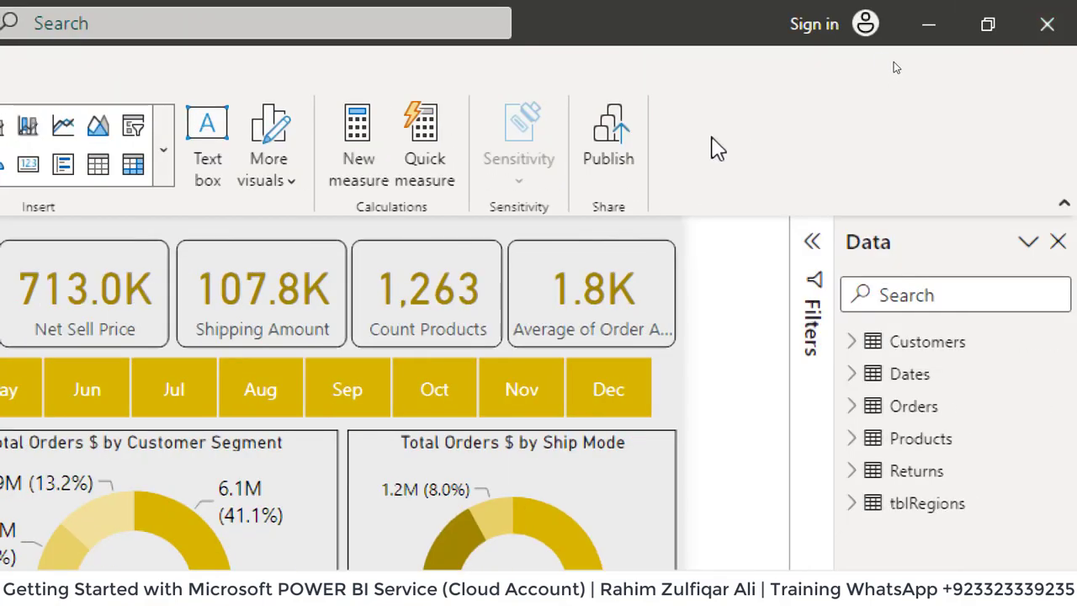
left_click(814, 25)
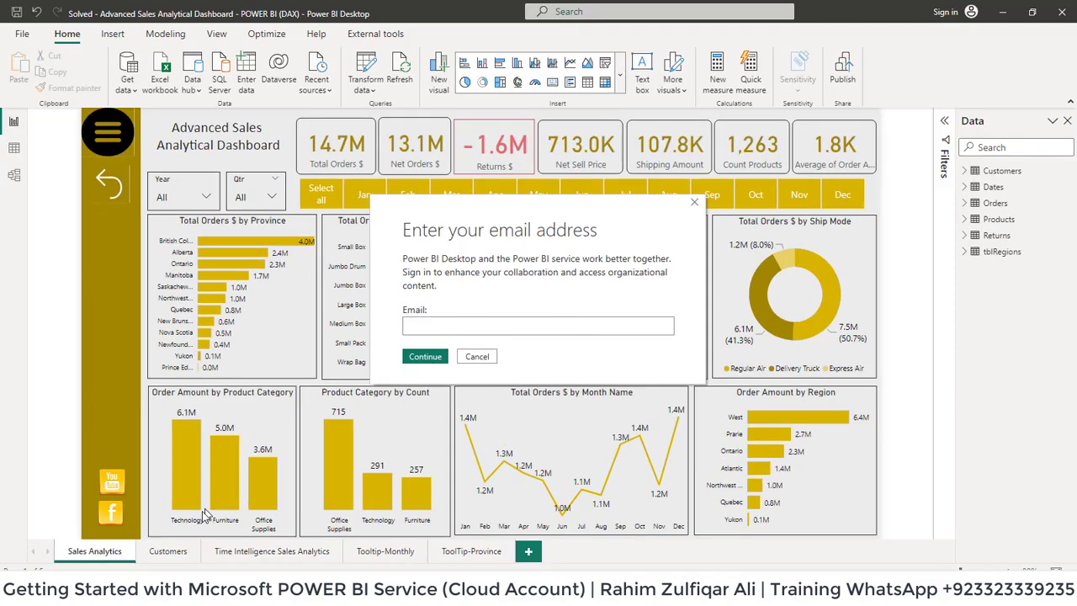
Revisit the Power BI service Home page in the browser and switch back to the dashboard report in Power BI Desktop.
mouse_move(149, 589)
left_click(150, 521)
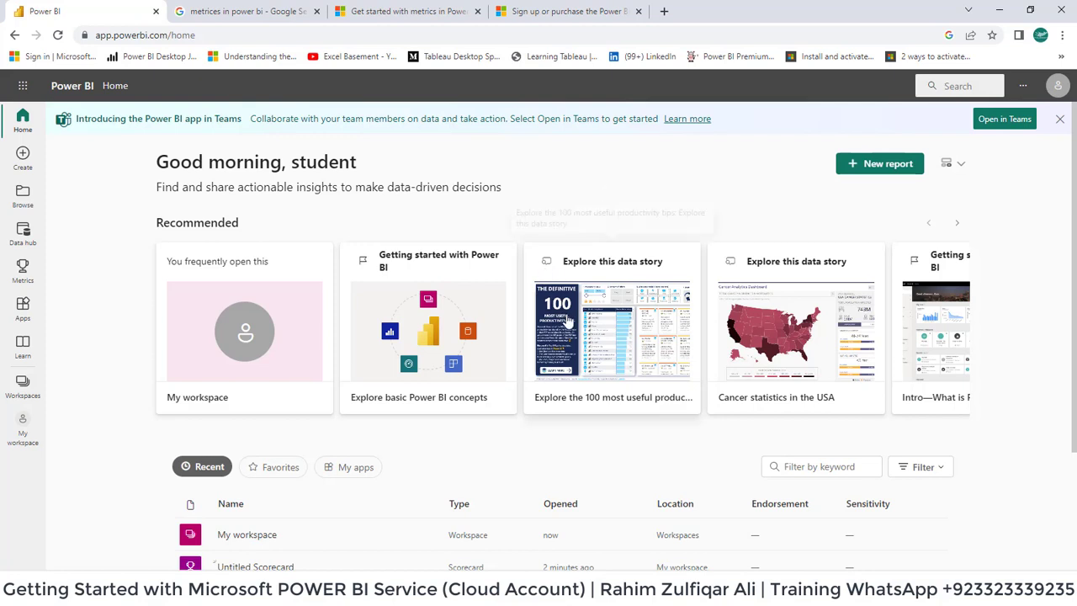
left_click(402, 591)
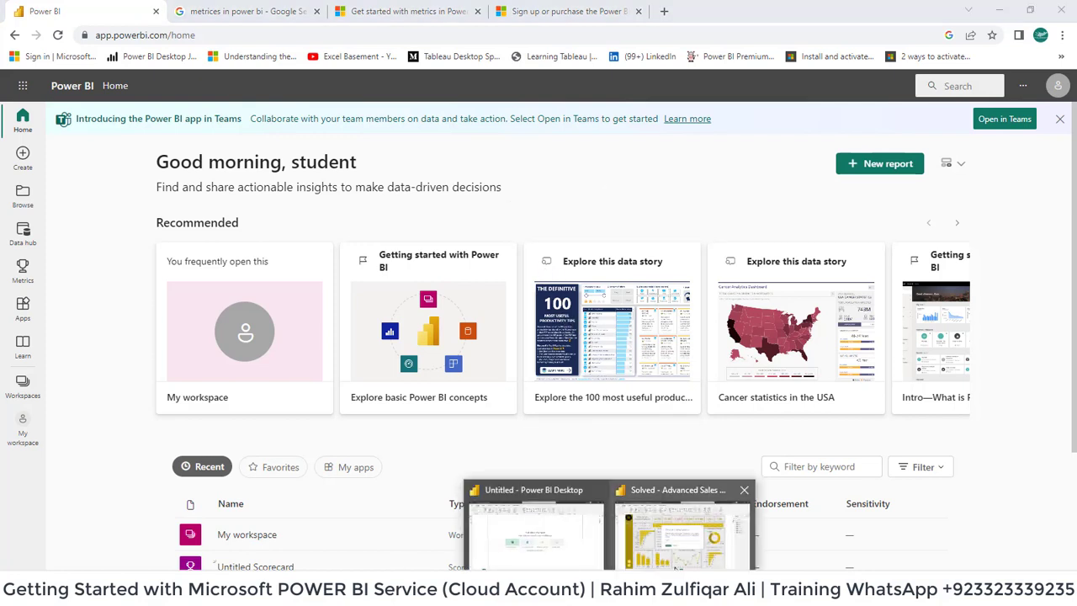
left_click(714, 559)
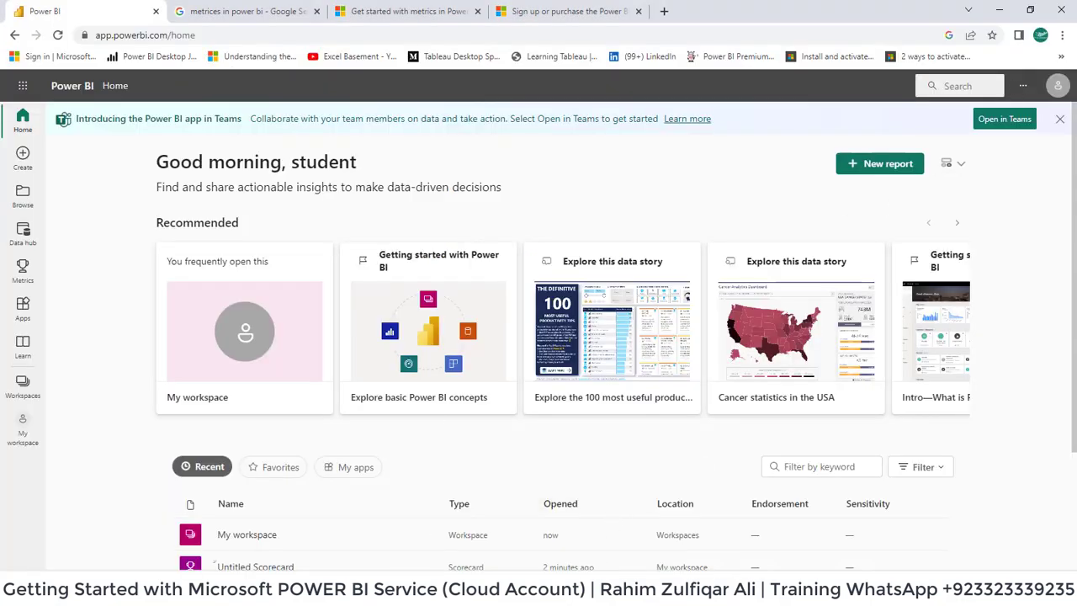
Sign in to Power BI Desktop with the account e-mail and account password, and postpone the Microsoft Authenticator setup.
left_click(686, 522)
key("ctrl+v")
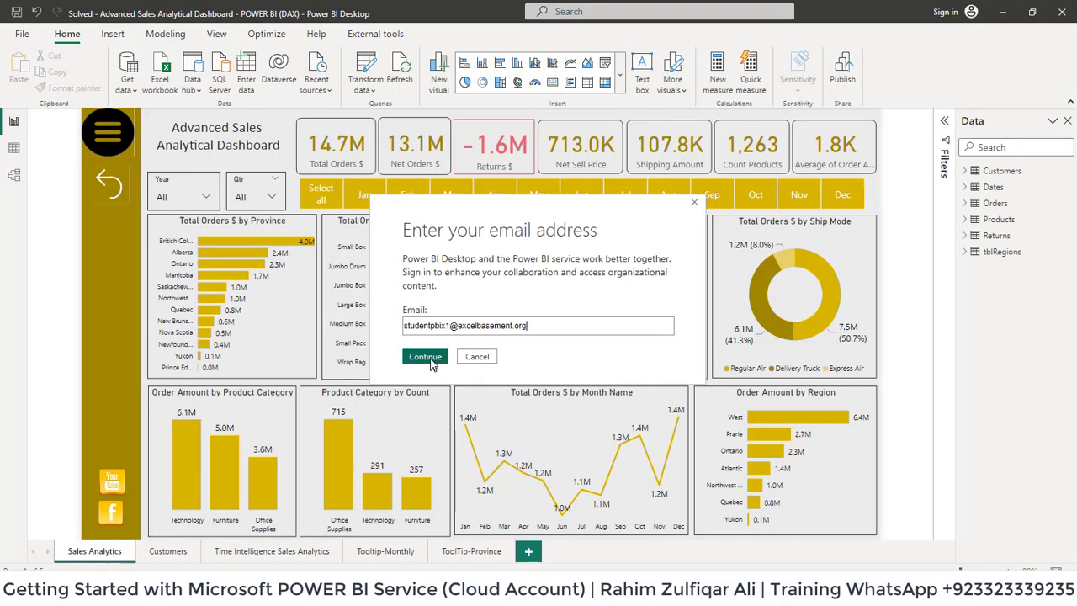
left_click(429, 360)
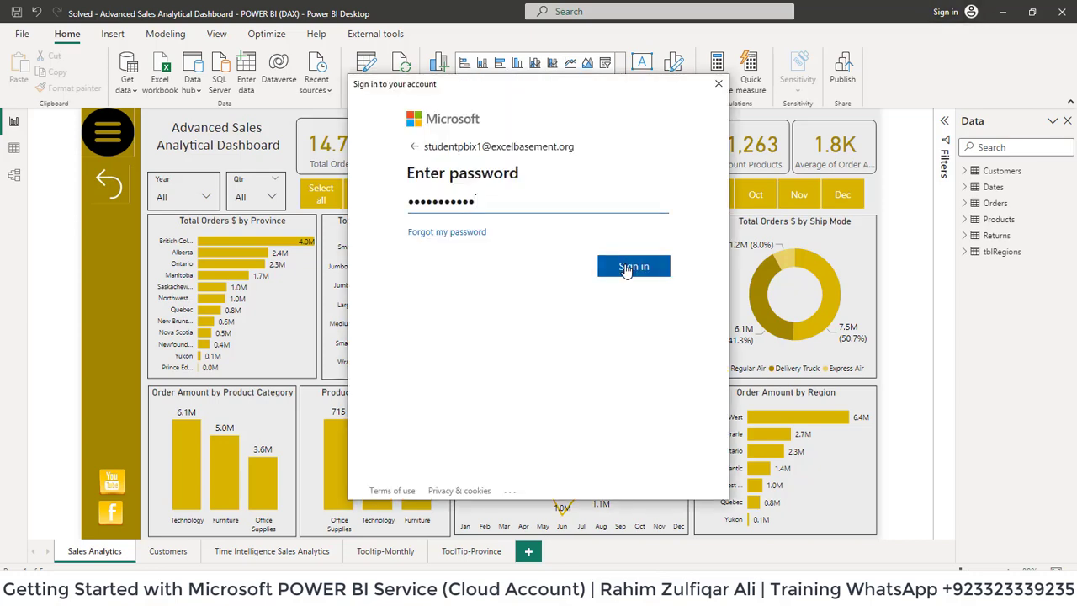
left_click(627, 267)
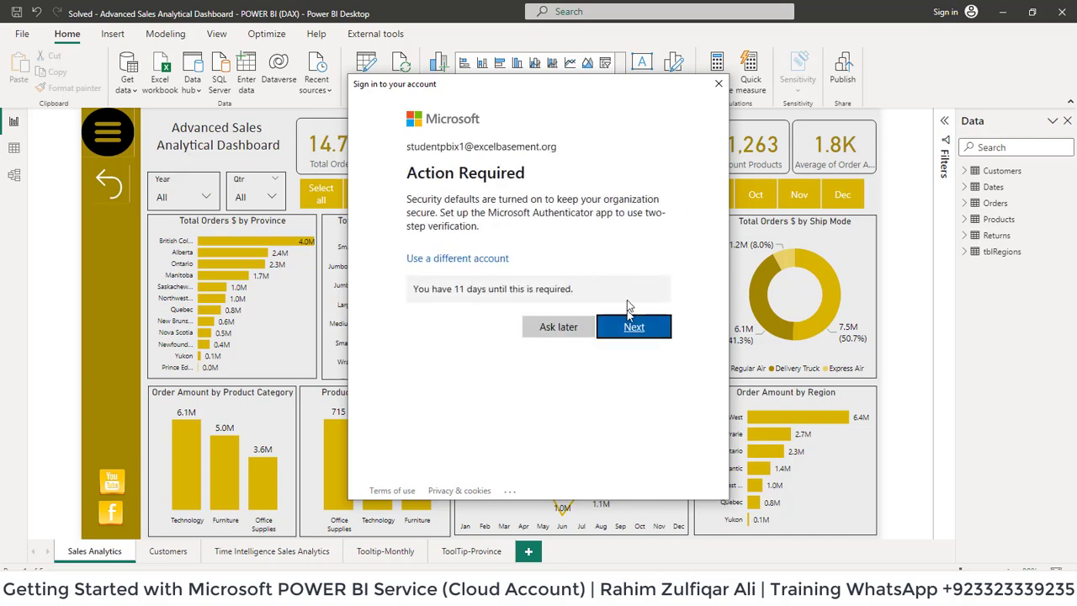
left_click(561, 329)
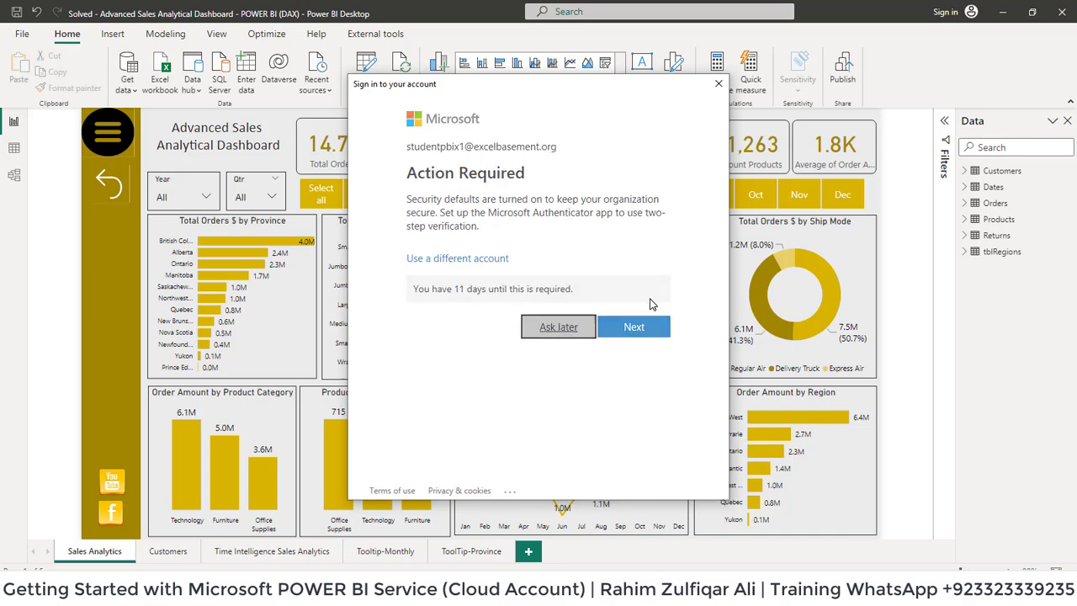
Check the signed-in account's details in Power BI Desktop and close them.
mouse_move(649, 304)
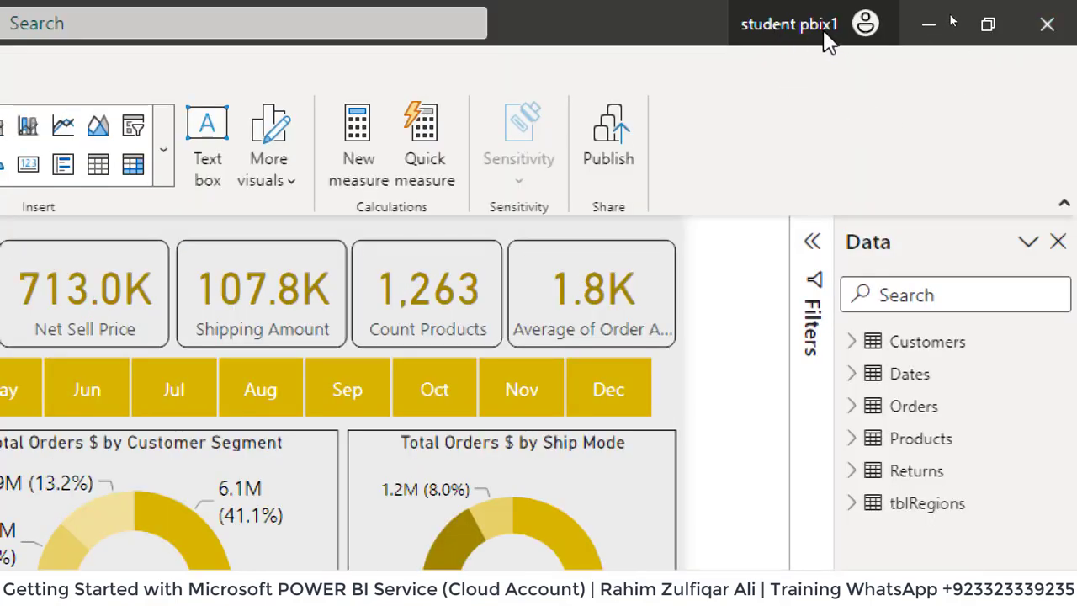
left_click(795, 28)
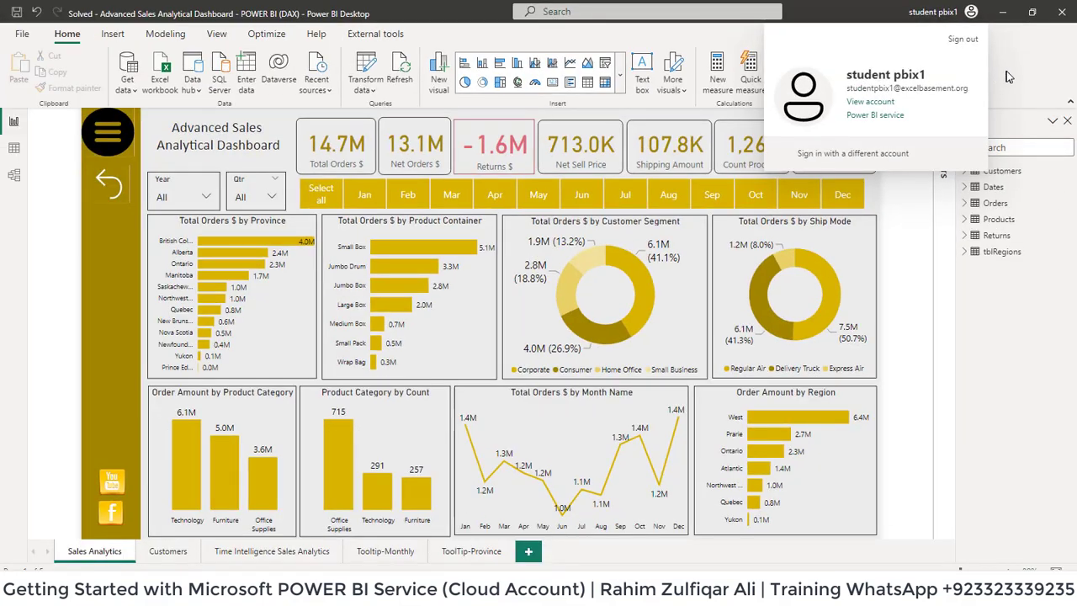
left_click(1009, 77)
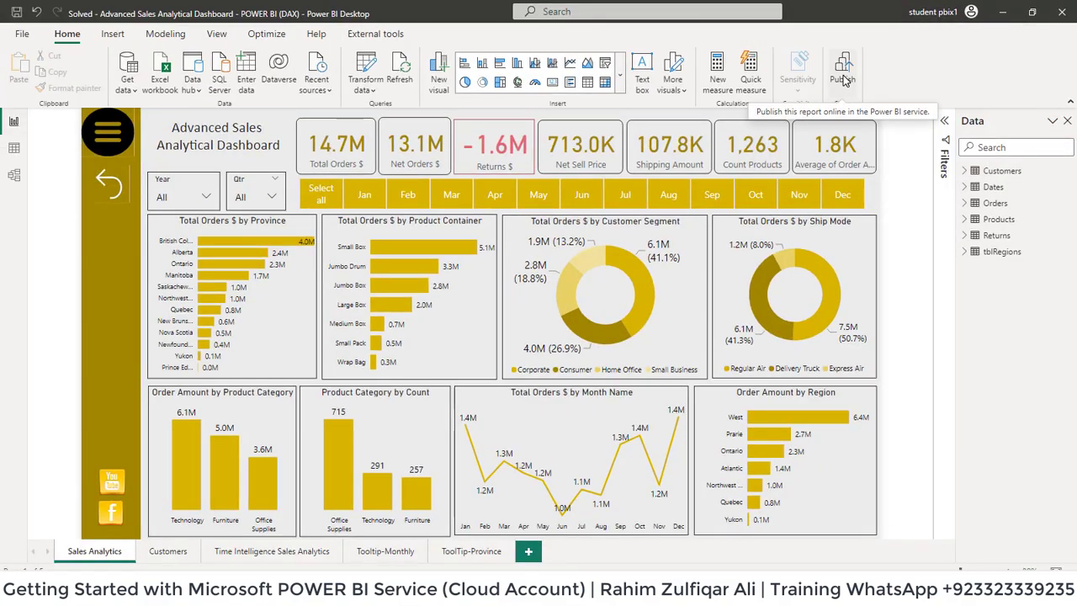
Save the changes and publish the Advanced Sales Analytical Dashboard report to My workspace, and close the publishing dialog.
left_click(842, 80)
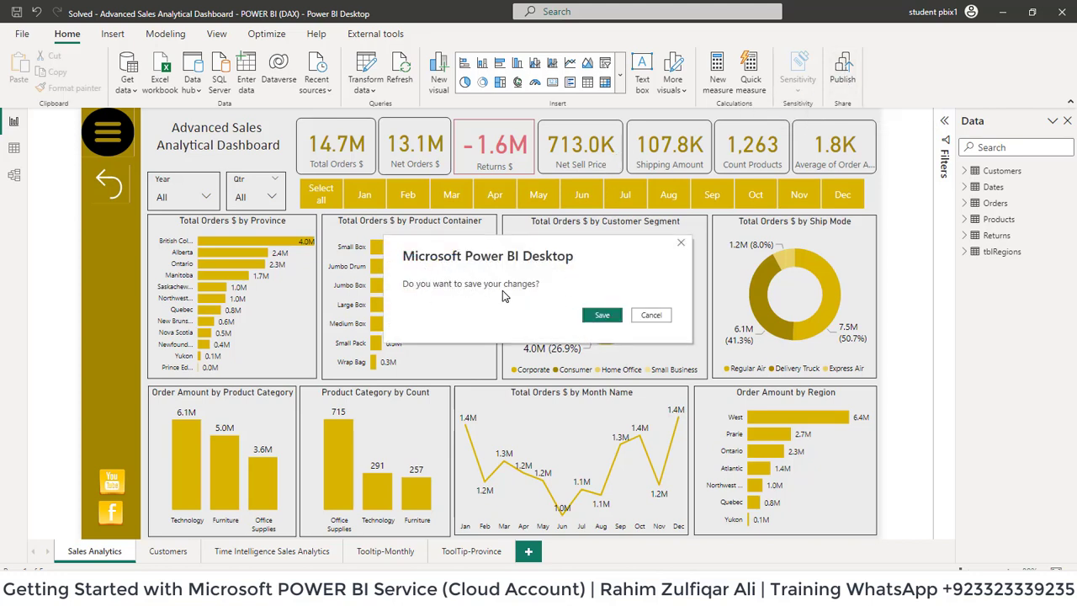
left_click(604, 317)
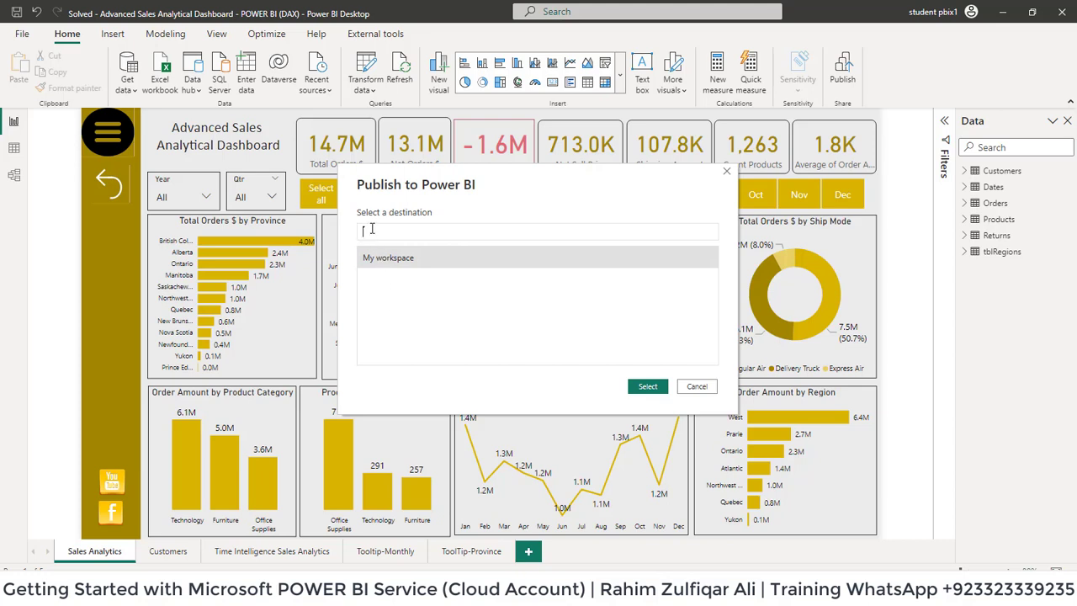
left_click(402, 261)
left_click(648, 387)
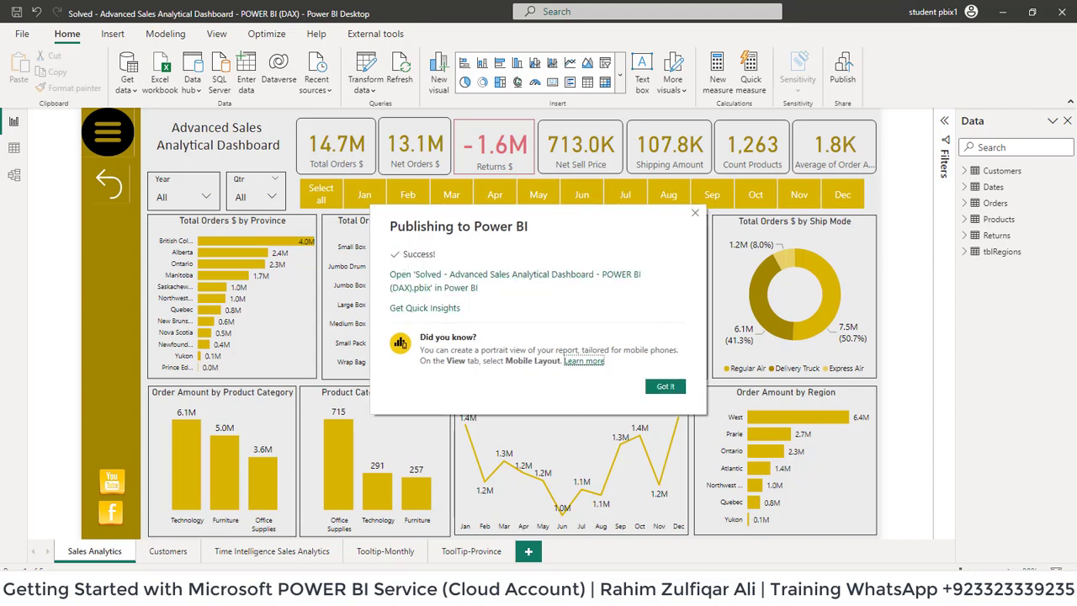
left_click(664, 388)
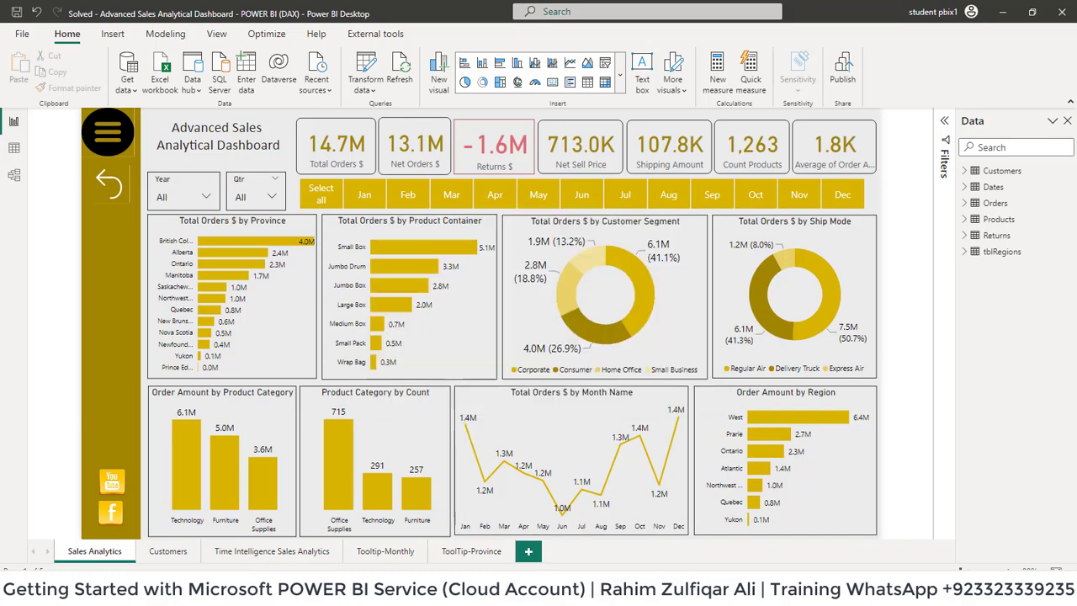
Switch to the Power BI service in the browser, open the published dashboard report from My workspace, and dismiss the Share to PowerPoint tip.
key("alt+Tab")
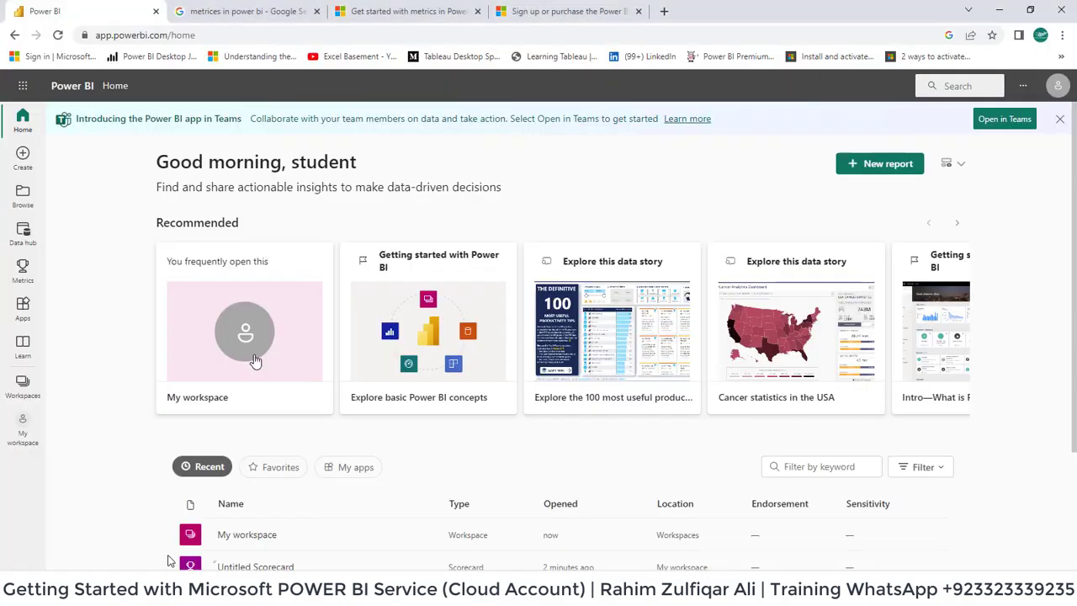
left_click(22, 433)
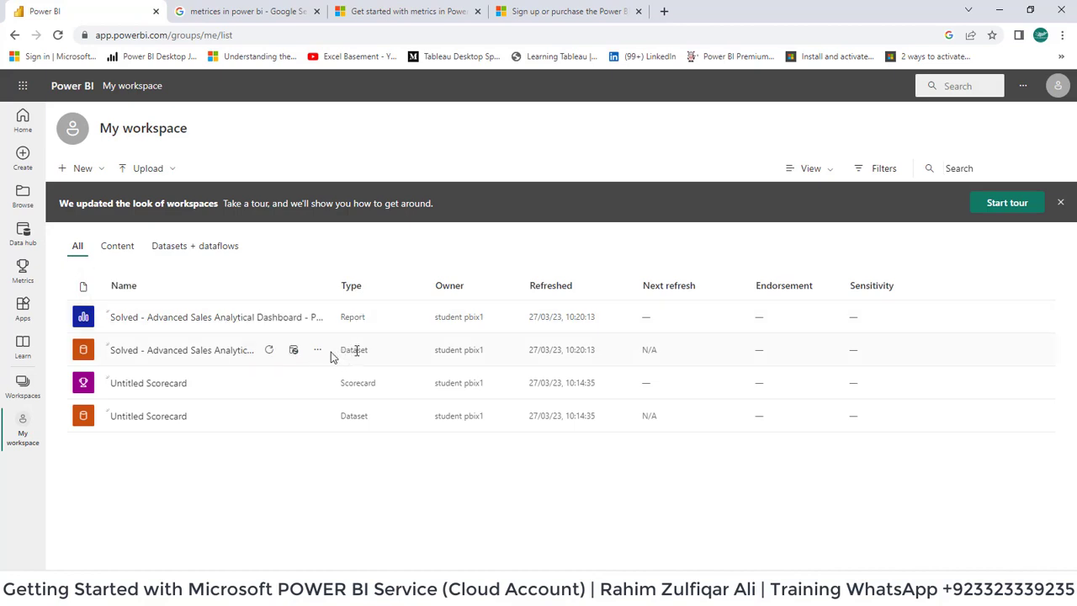
left_click(175, 319)
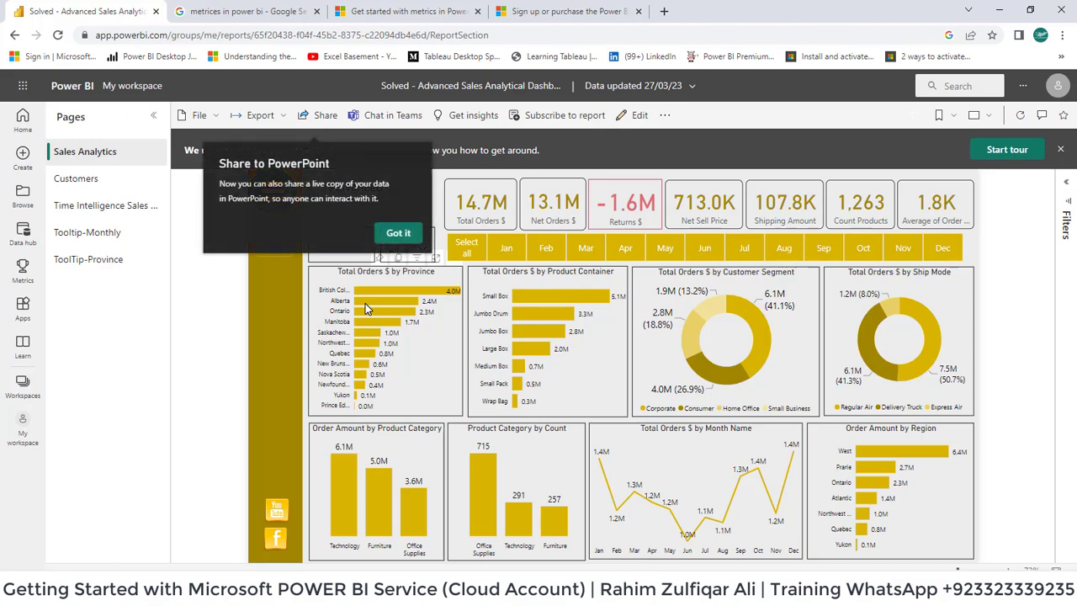
left_click(398, 233)
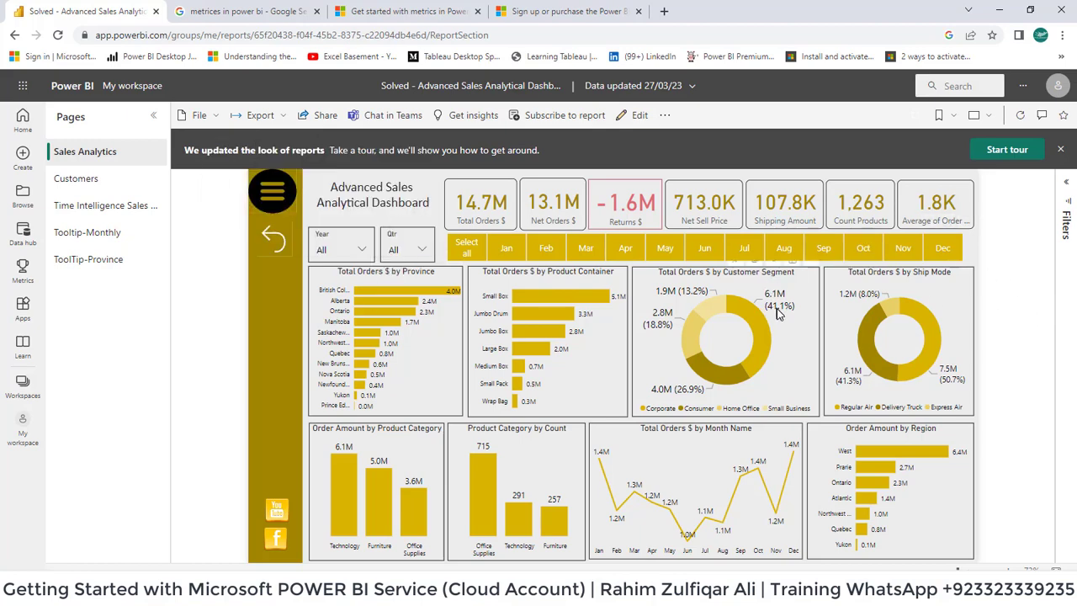
Compare with the original report in Power BI Desktop and return to the published report in the browser.
mouse_move(665, 593)
left_click(706, 542)
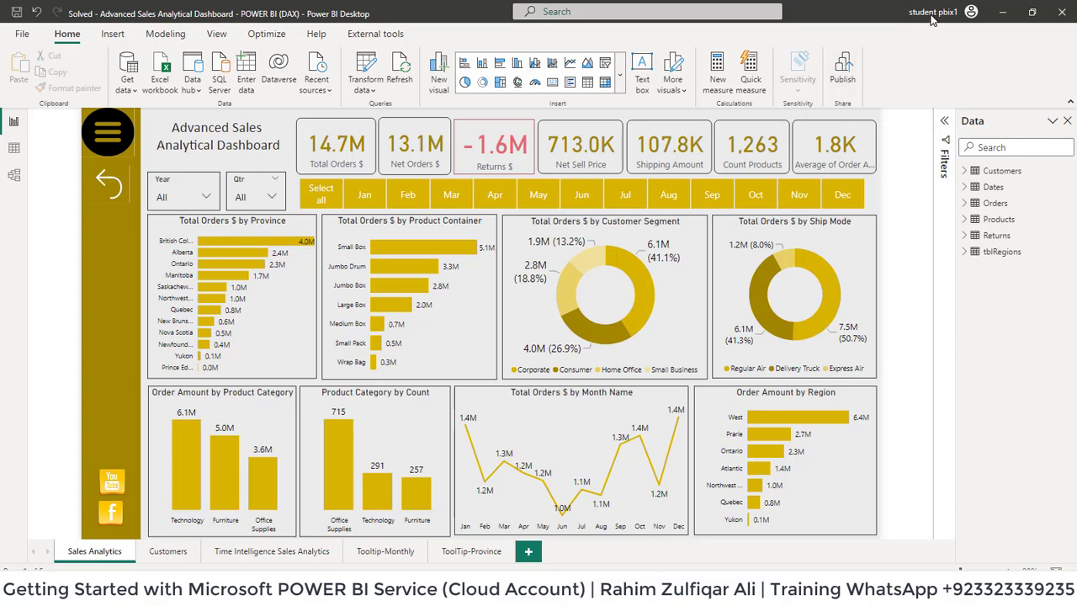
left_click(1004, 13)
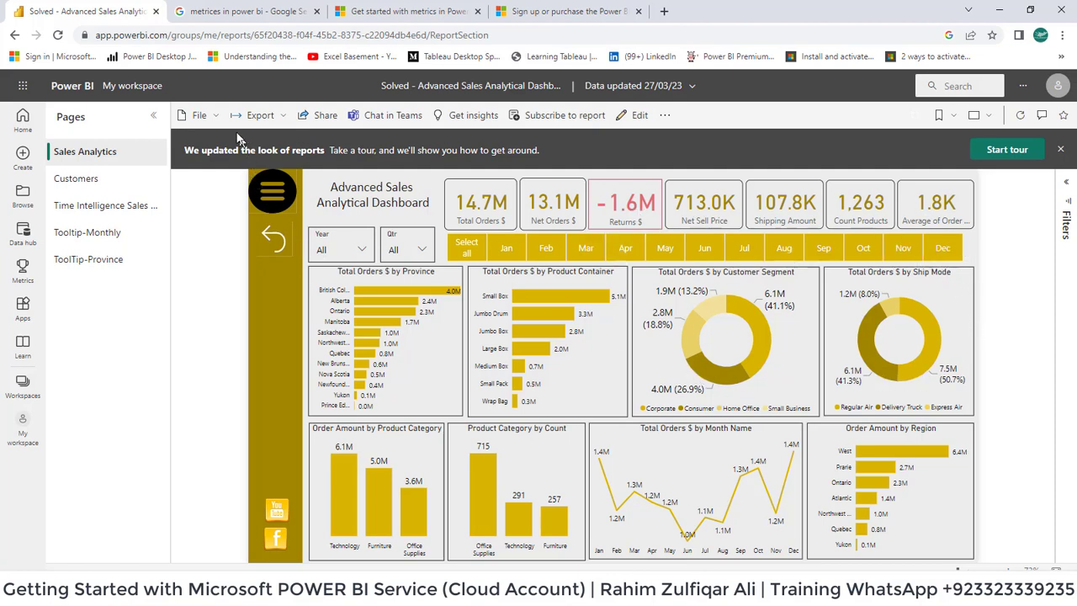
Look through the published report's file and embed options and its Excel, PowerPoint and PDF export options.
left_click(210, 118)
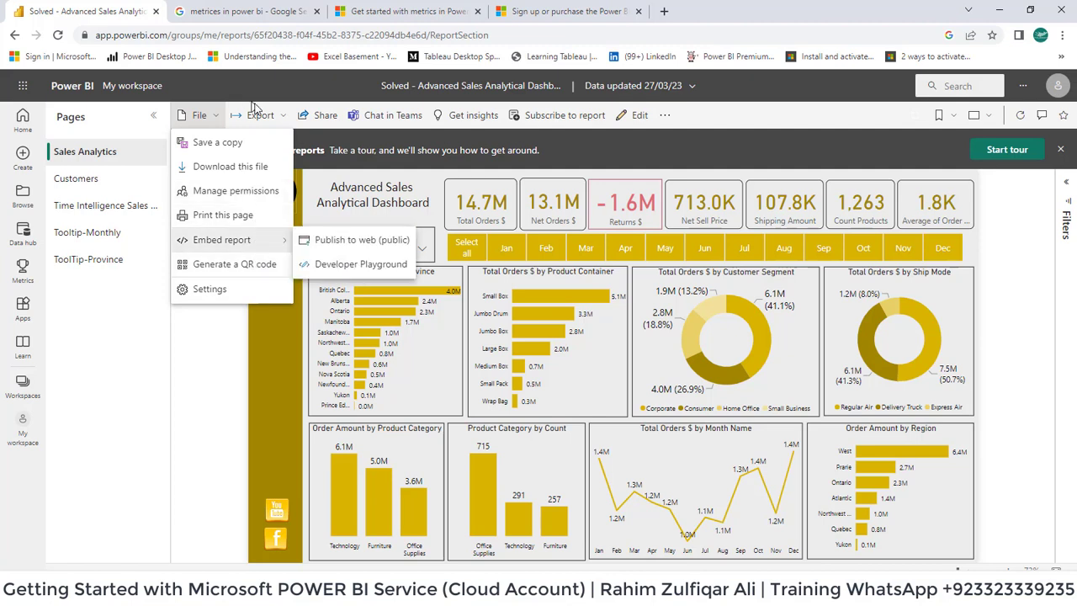
left_click(283, 120)
left_click(280, 118)
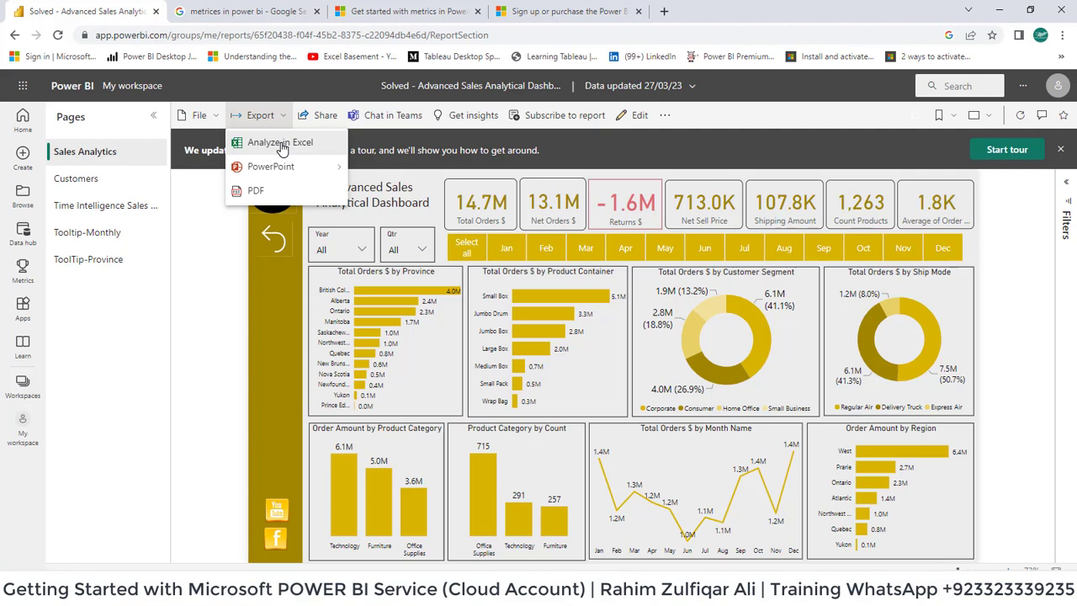
mouse_move(290, 167)
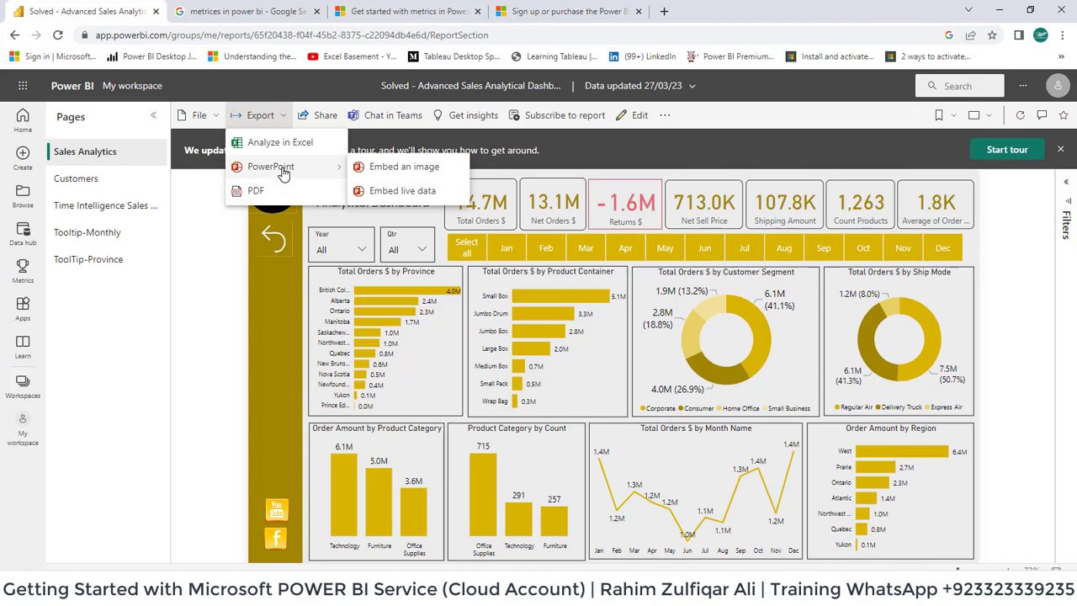
left_click(207, 347)
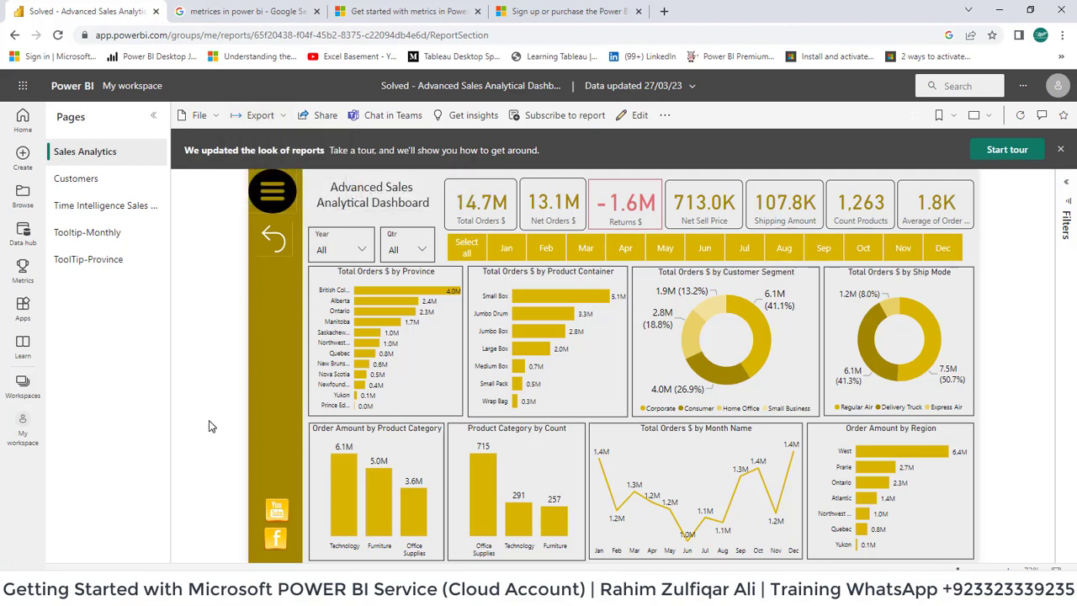
View the blank PowerPoint presentation and the dashboard in Power BI Desktop, and return to the published report in the browser.
left_click(223, 593)
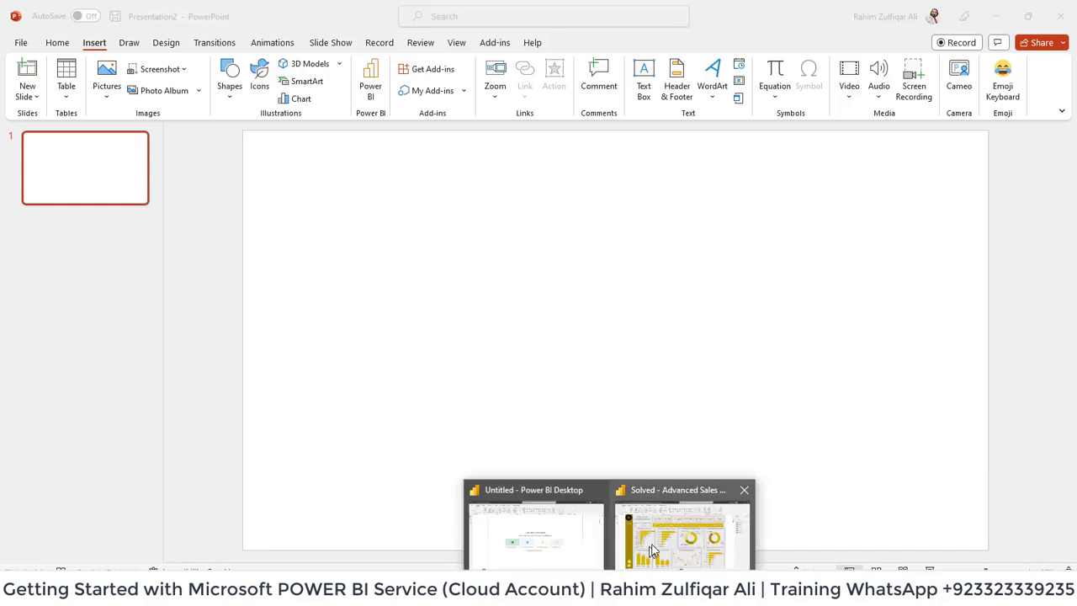
left_click(669, 539)
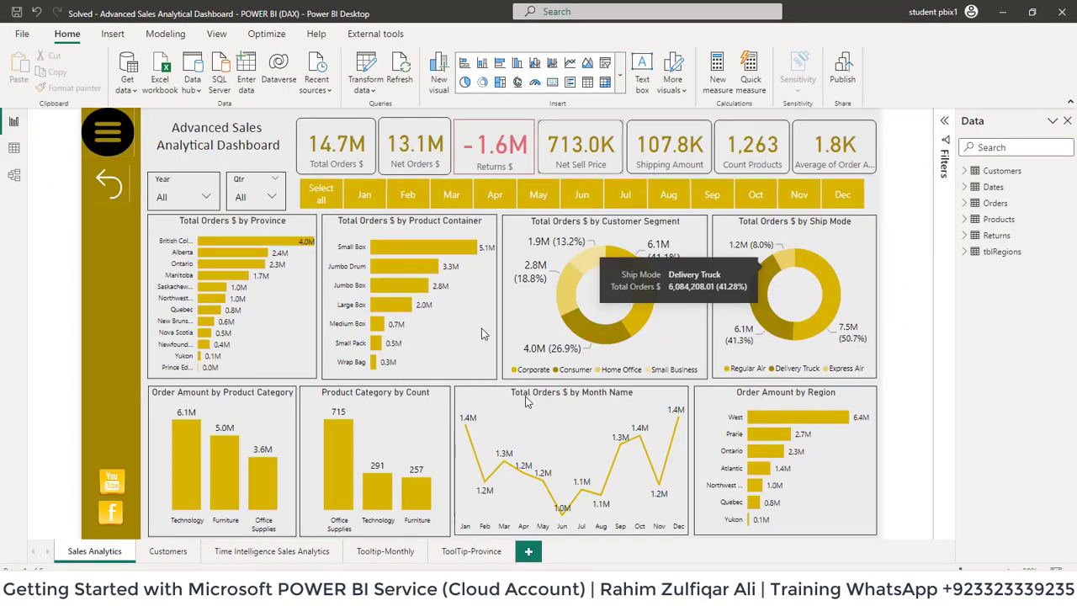
mouse_move(629, 320)
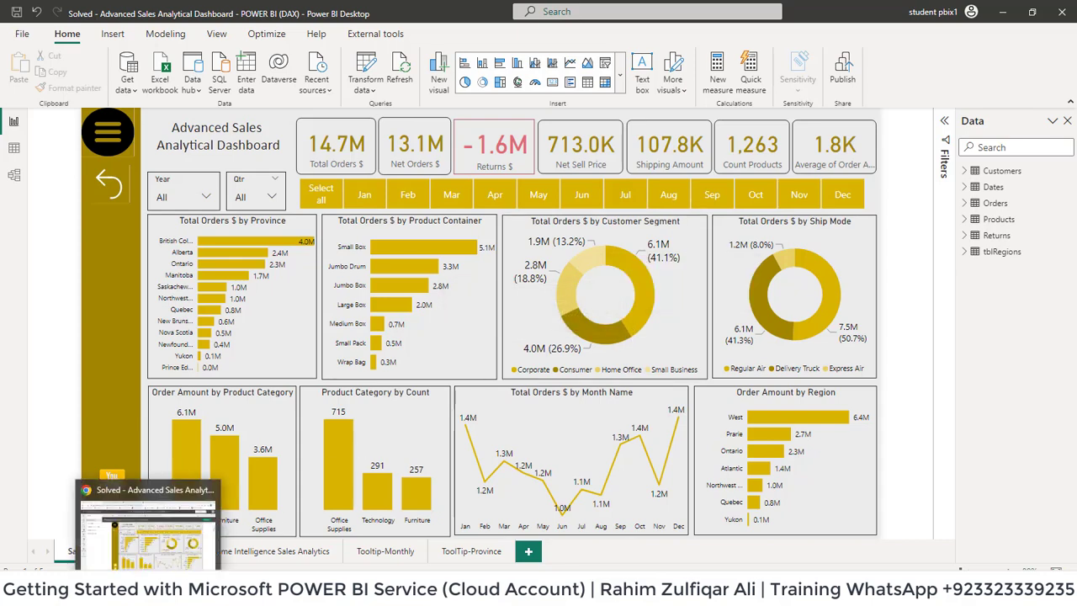
left_click(148, 593)
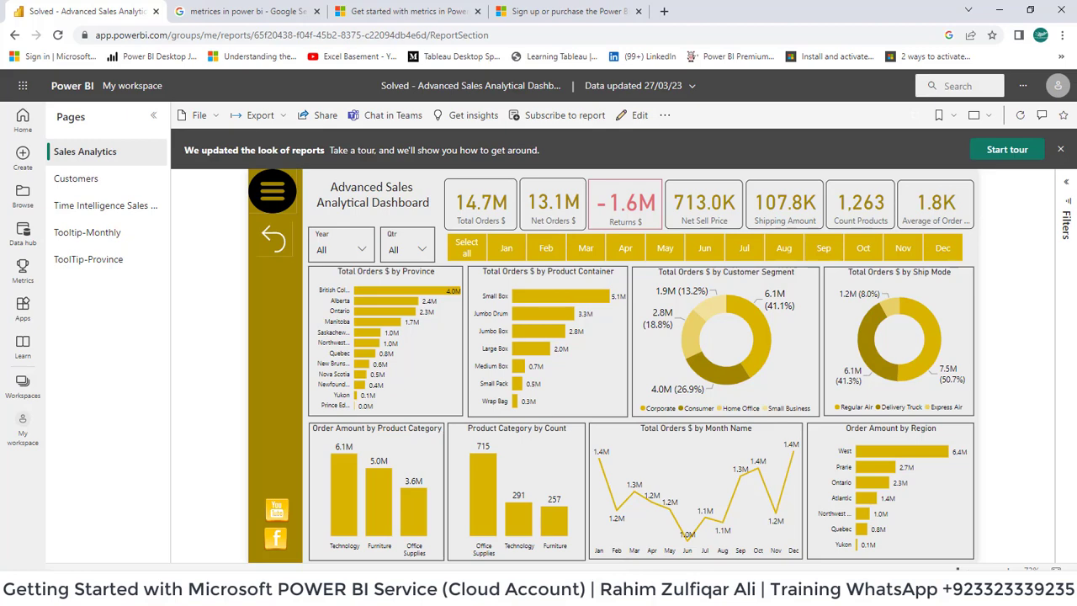
Switch to PowerPoint and insert the published report's Sales Analytics page as a live Power BI object on the blank slide.
mouse_move(192, 589)
left_click(216, 558)
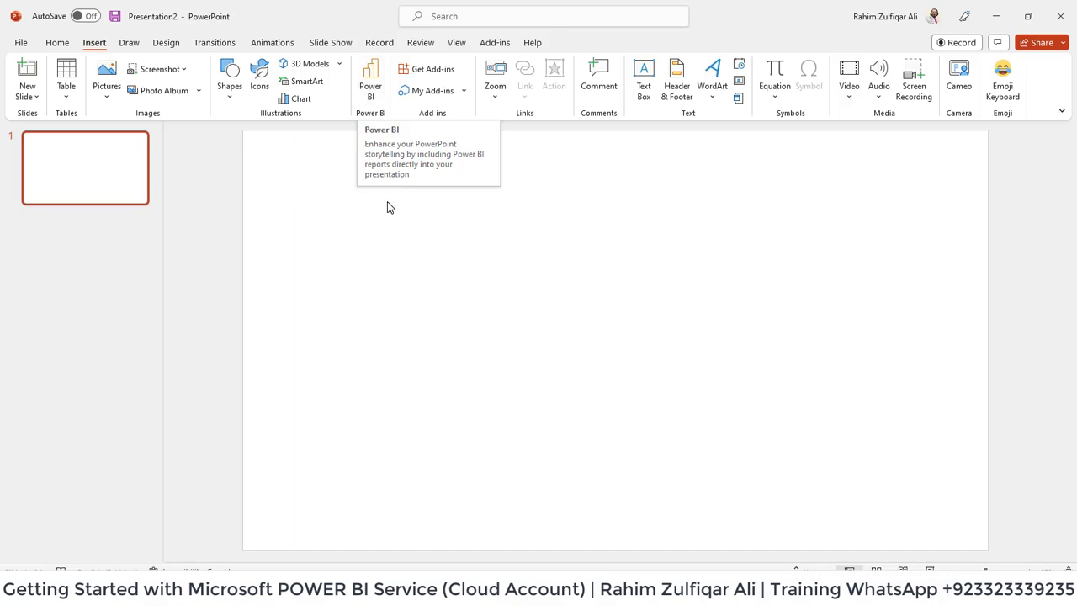
left_click(375, 87)
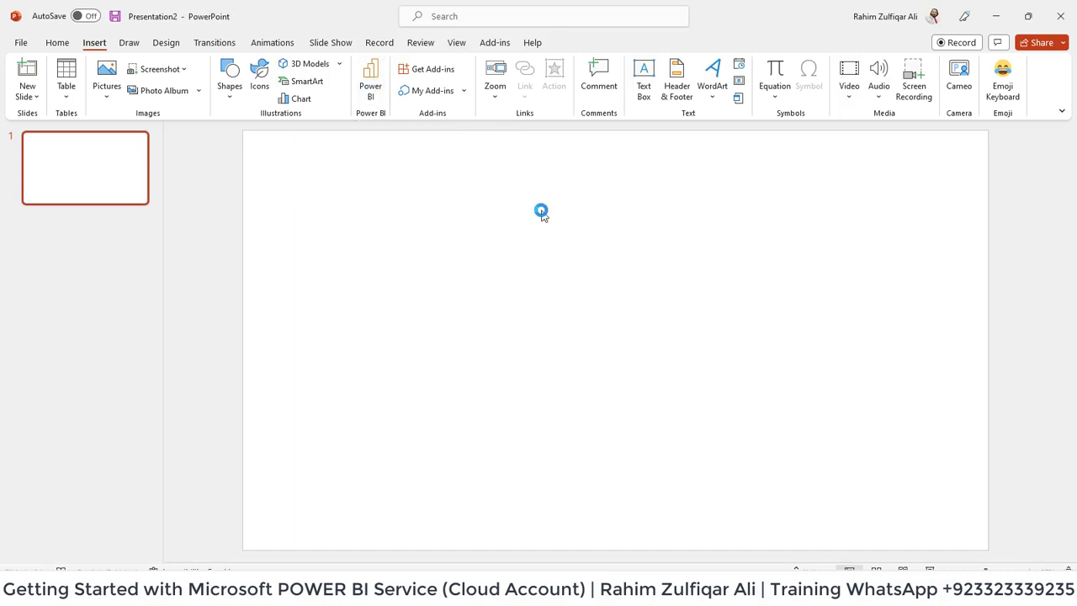
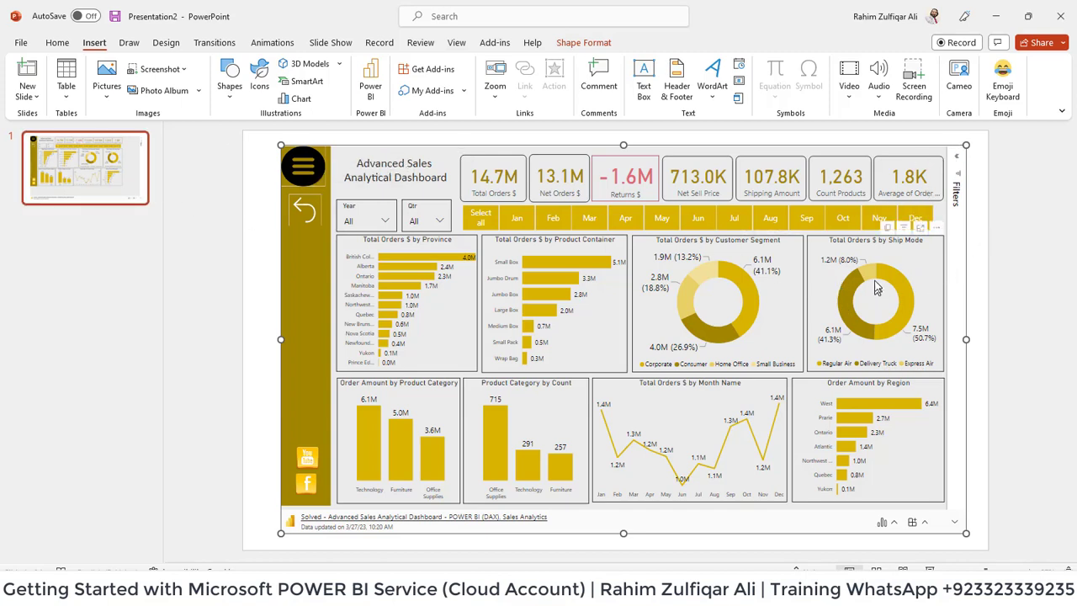
Test the embedded report's interactivity by filtering it by customer segments and by the Technology category, clearing the selections.
left_click(691, 309)
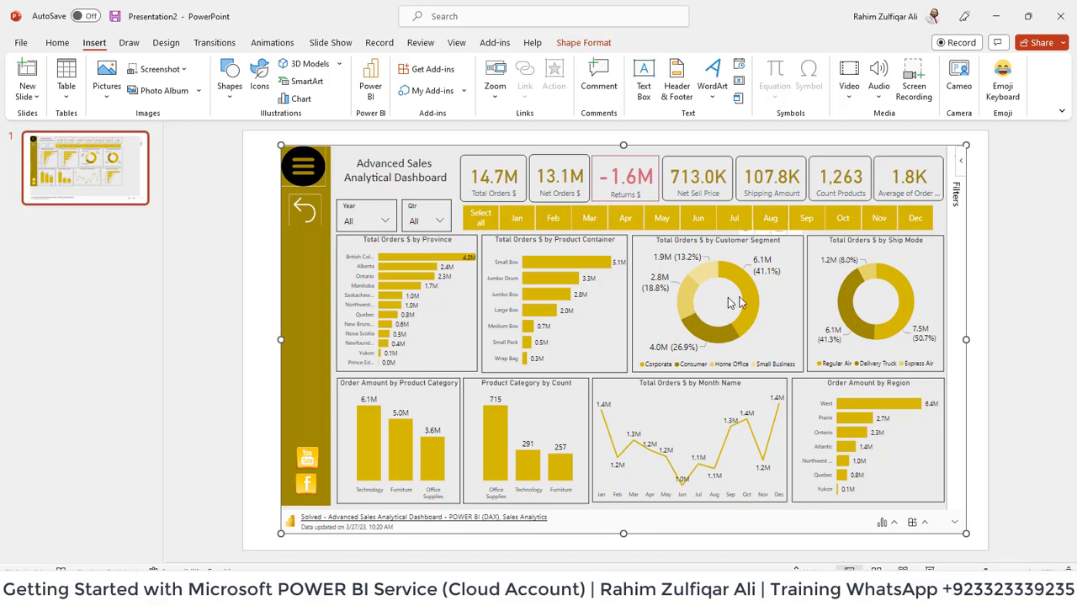
left_click(754, 318)
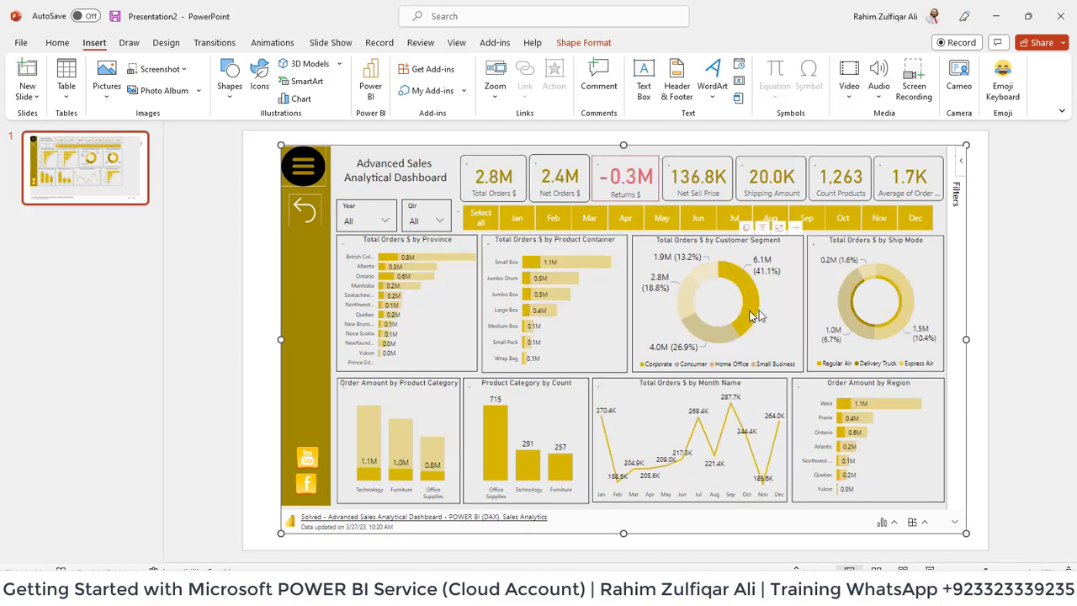
left_click(774, 311)
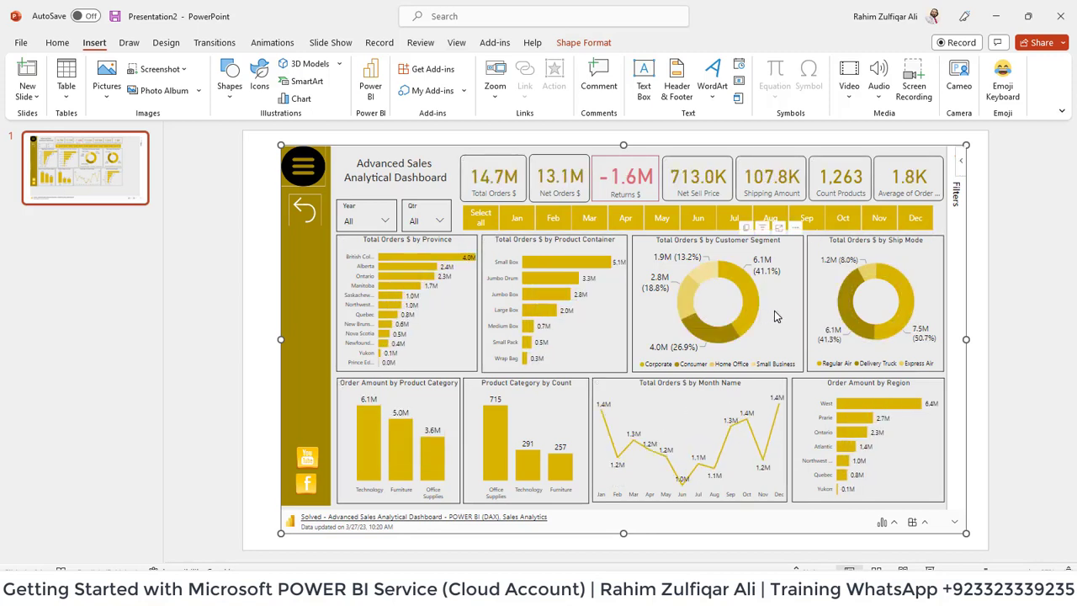
left_click(717, 317)
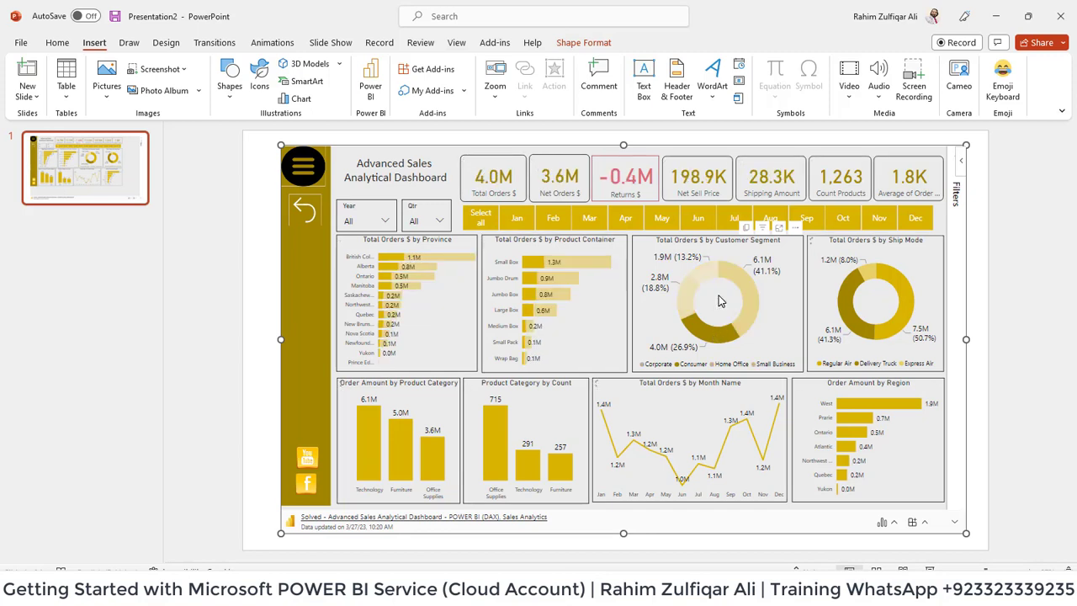
left_click(716, 316)
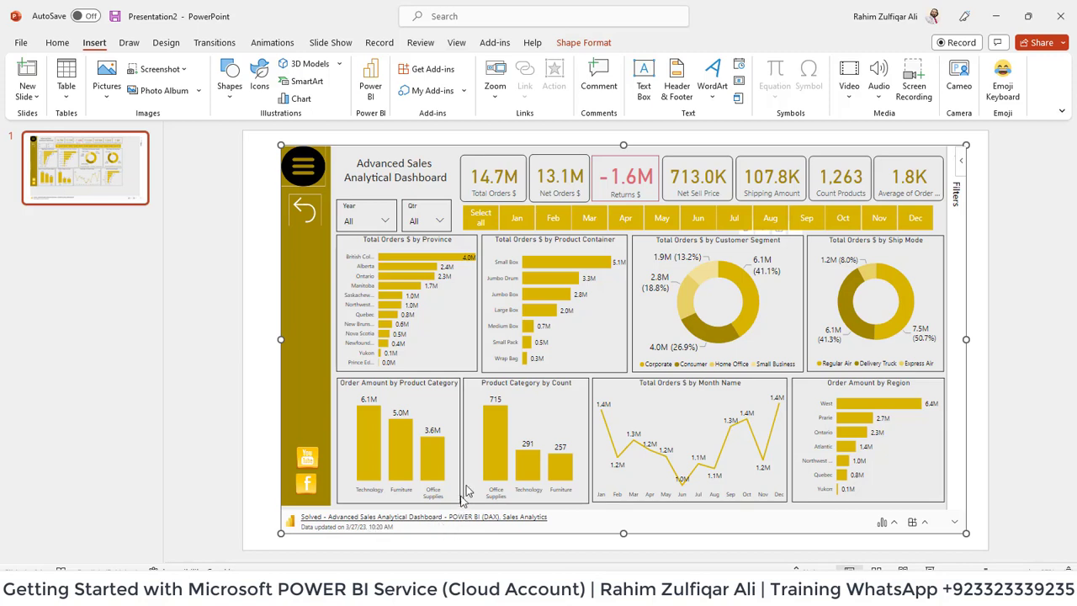
left_click(533, 470)
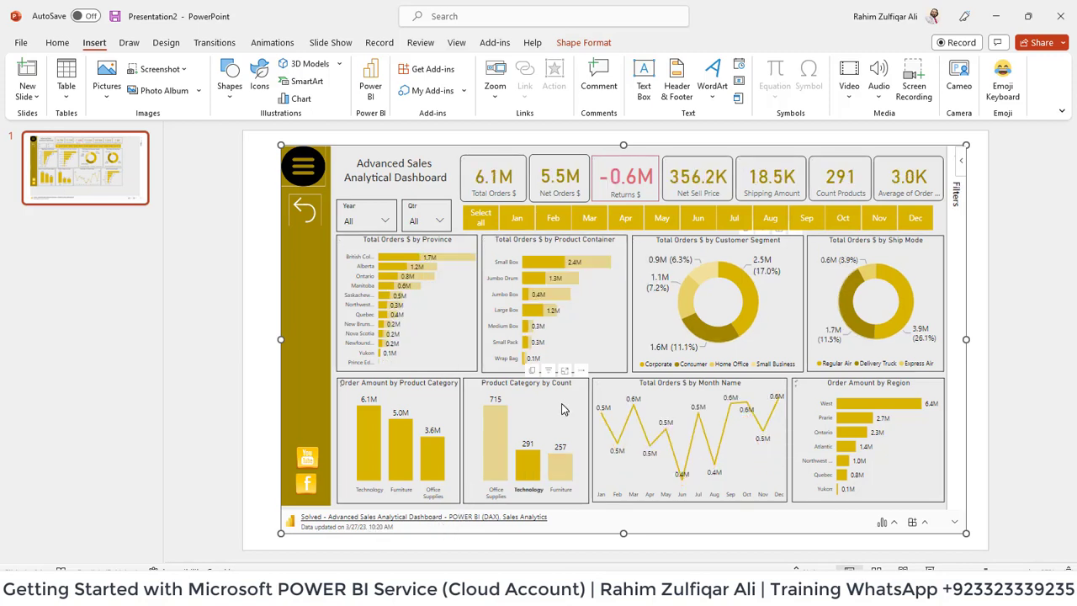
left_click(563, 410)
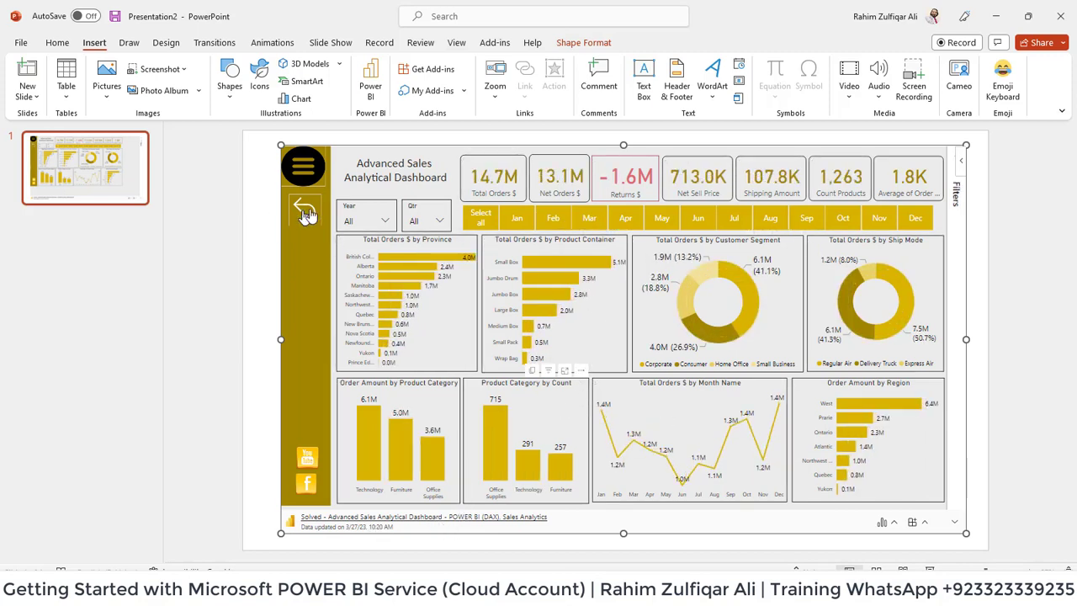
Test the embedded report by opening and closing its navigation menu and filtering by the Jumbo Drum container, clearing the selection.
left_click(312, 170)
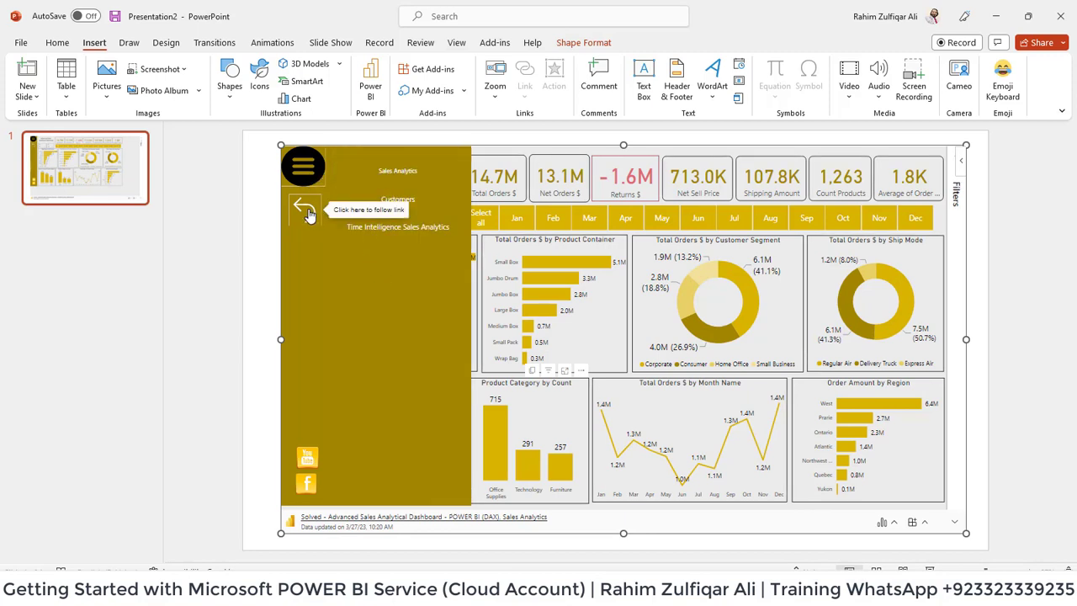
left_click(306, 212)
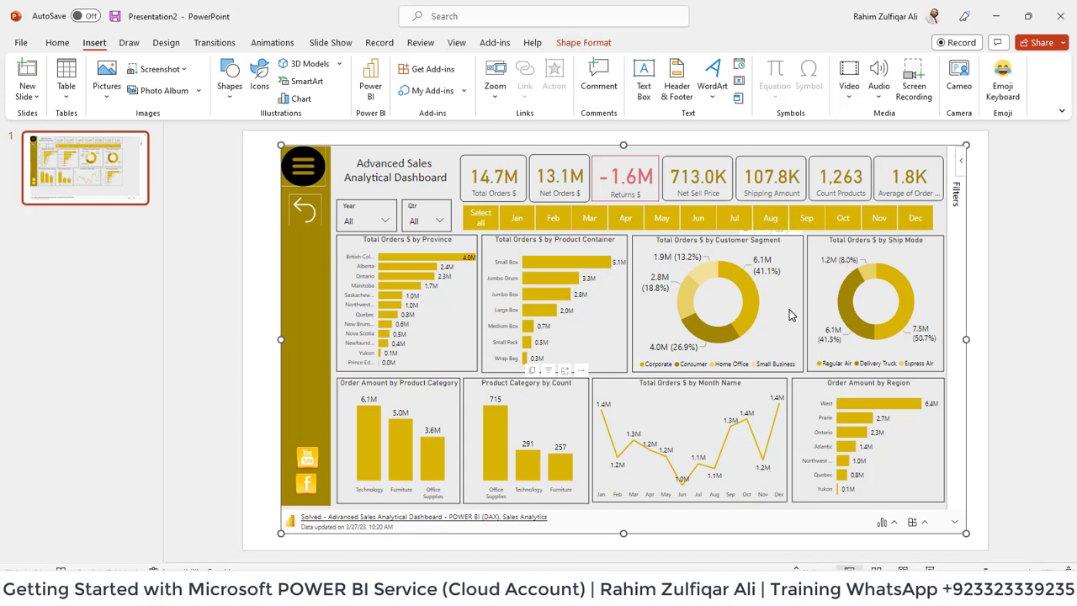
left_click(533, 278)
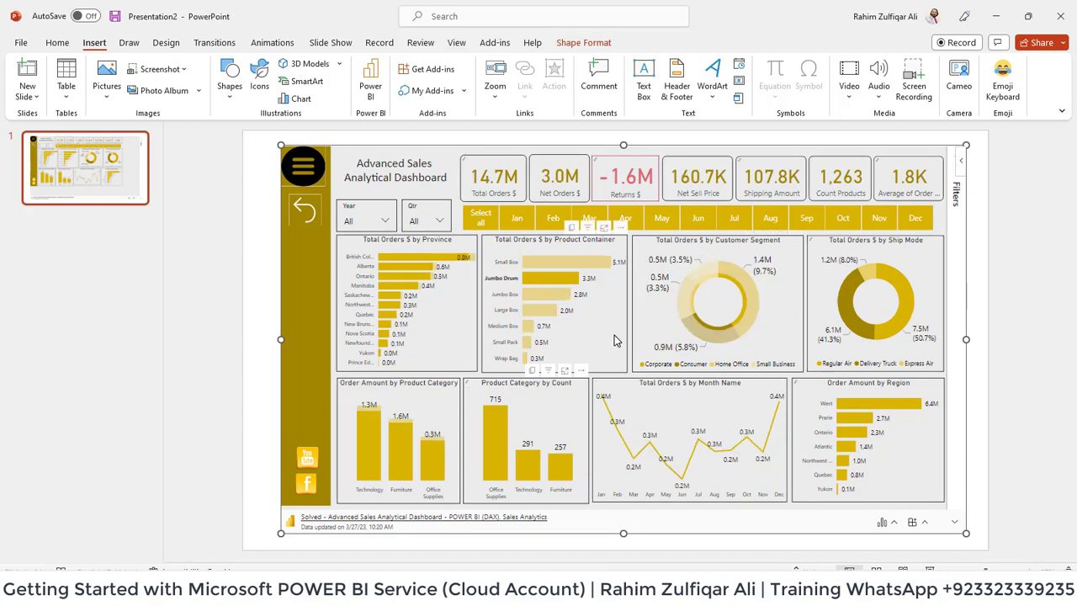
left_click(614, 335)
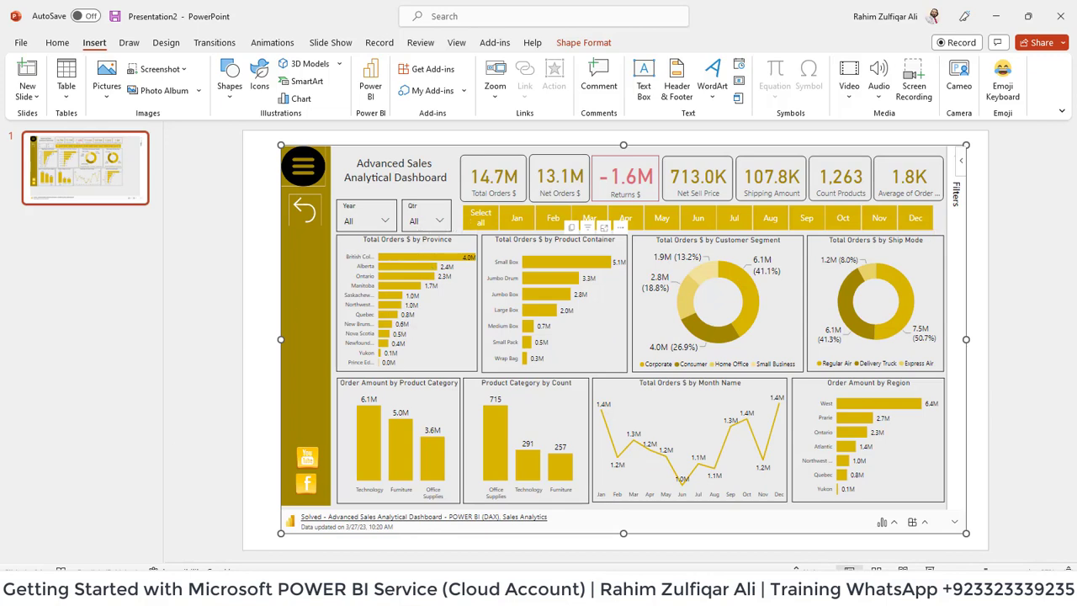
Return to the published report in the browser and look through its export, share, subscribe and additional options, declining the Pro upgrade.
left_click(149, 522)
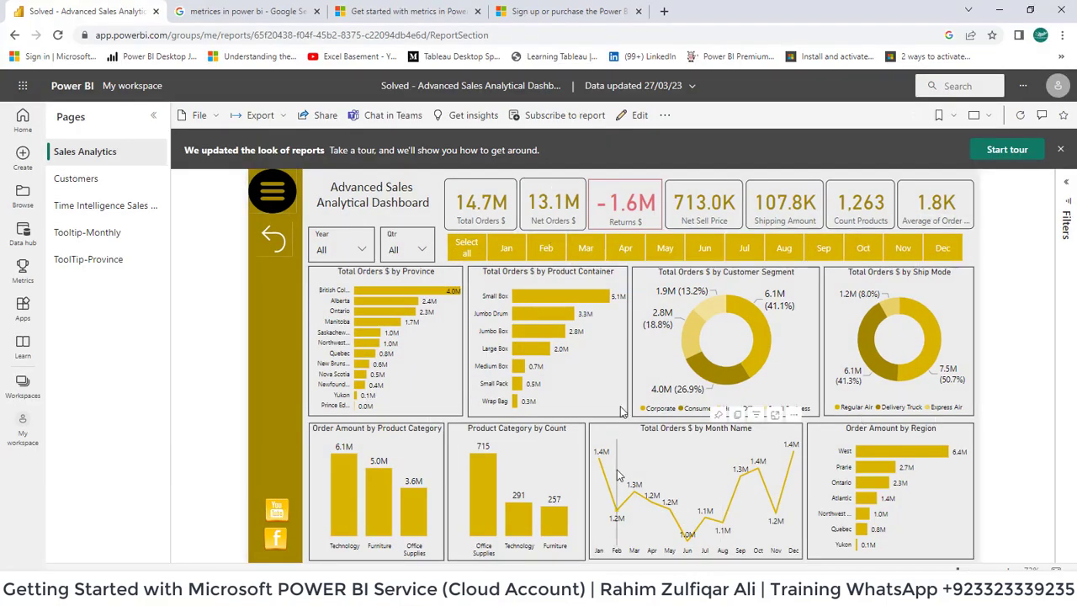
left_click(281, 118)
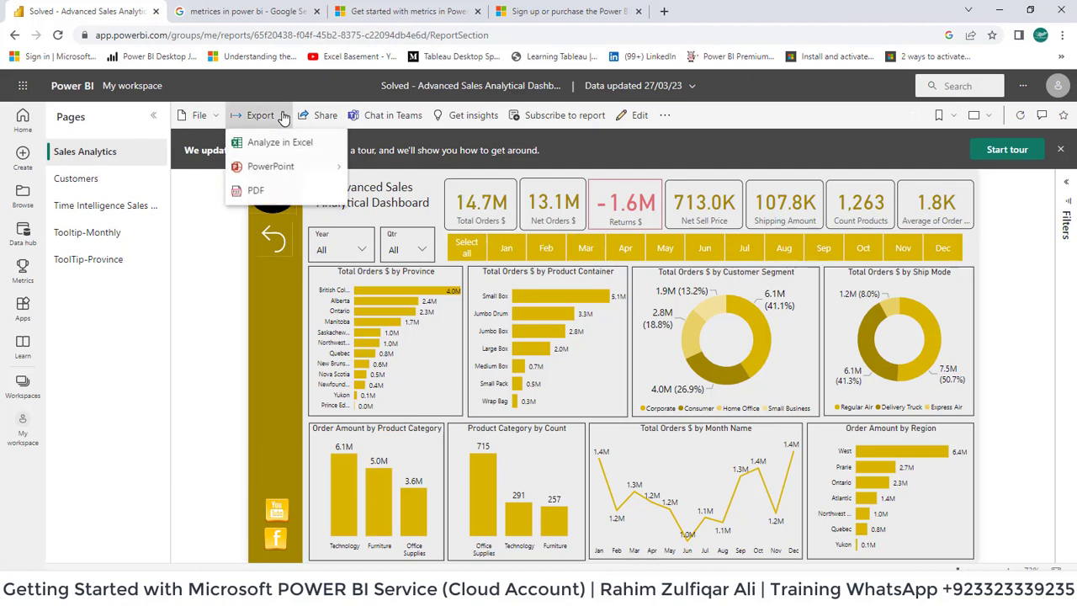
mouse_move(283, 171)
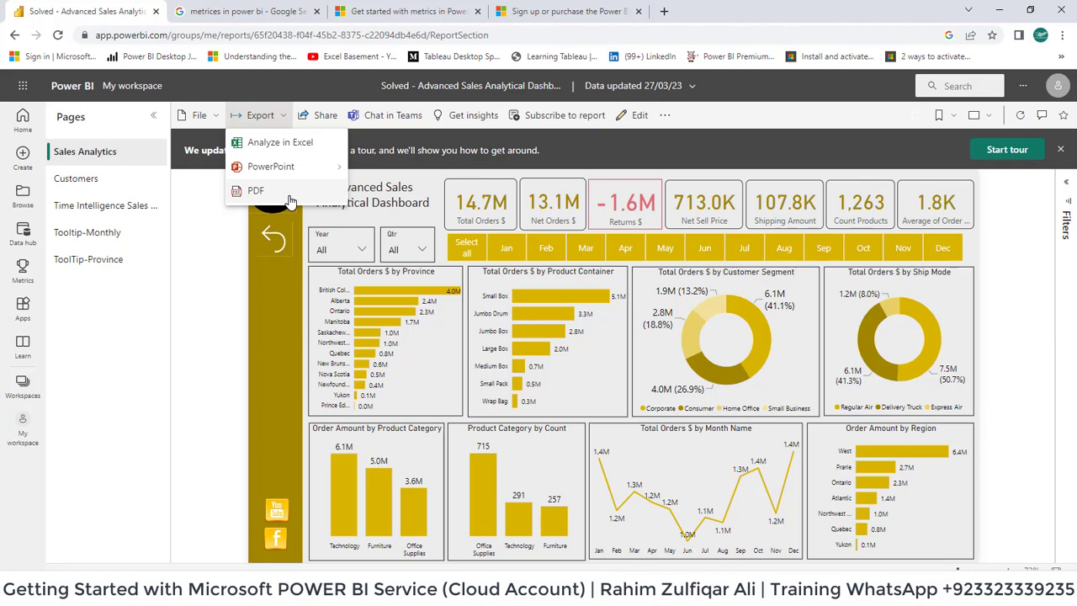
left_click(320, 118)
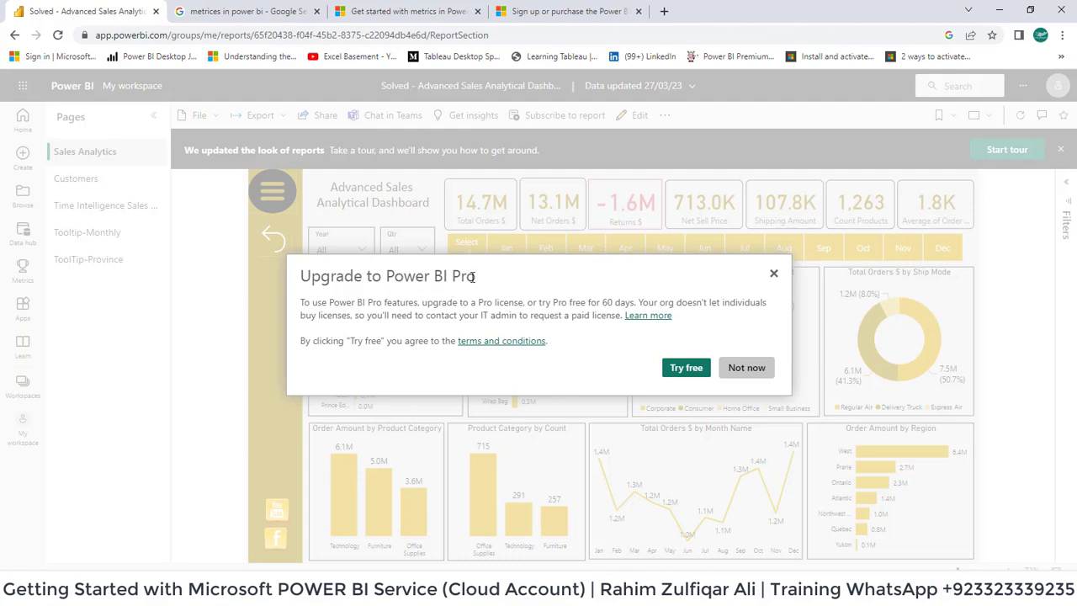
left_click(746, 368)
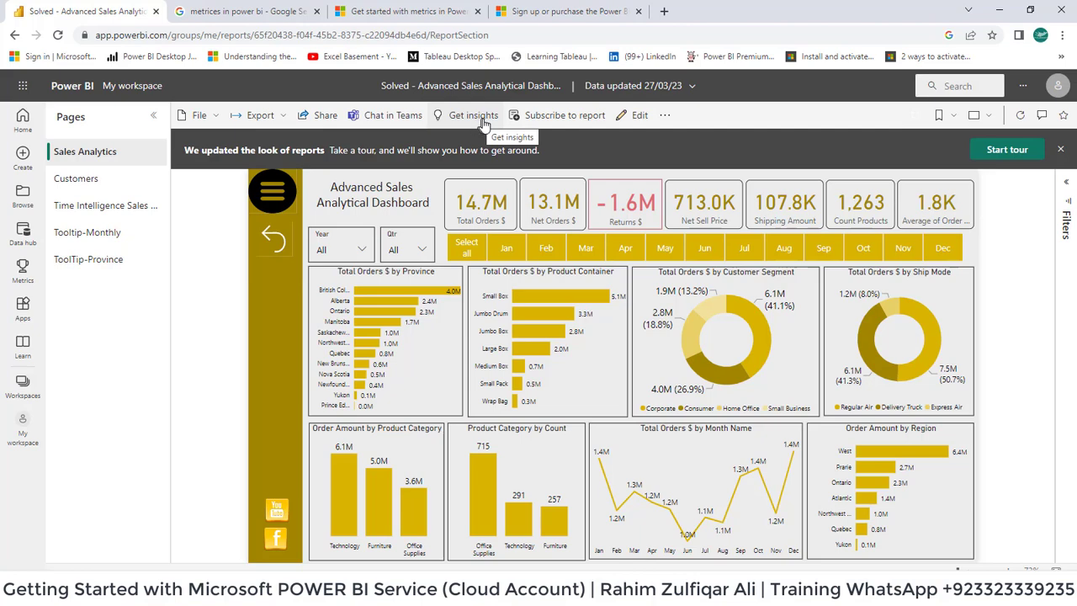
left_click(583, 117)
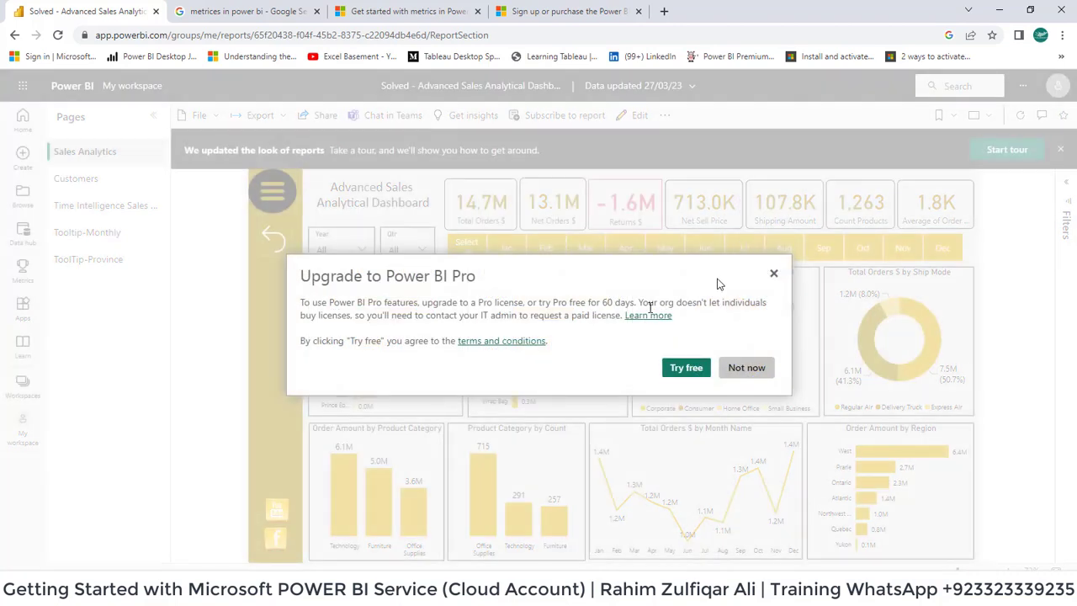
left_click(775, 276)
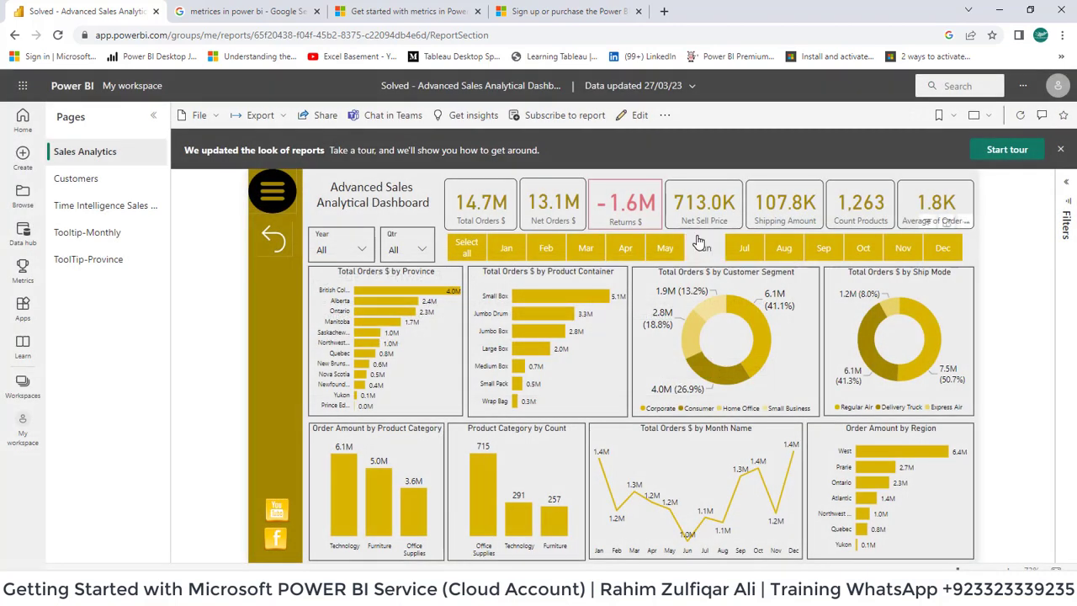
left_click(665, 117)
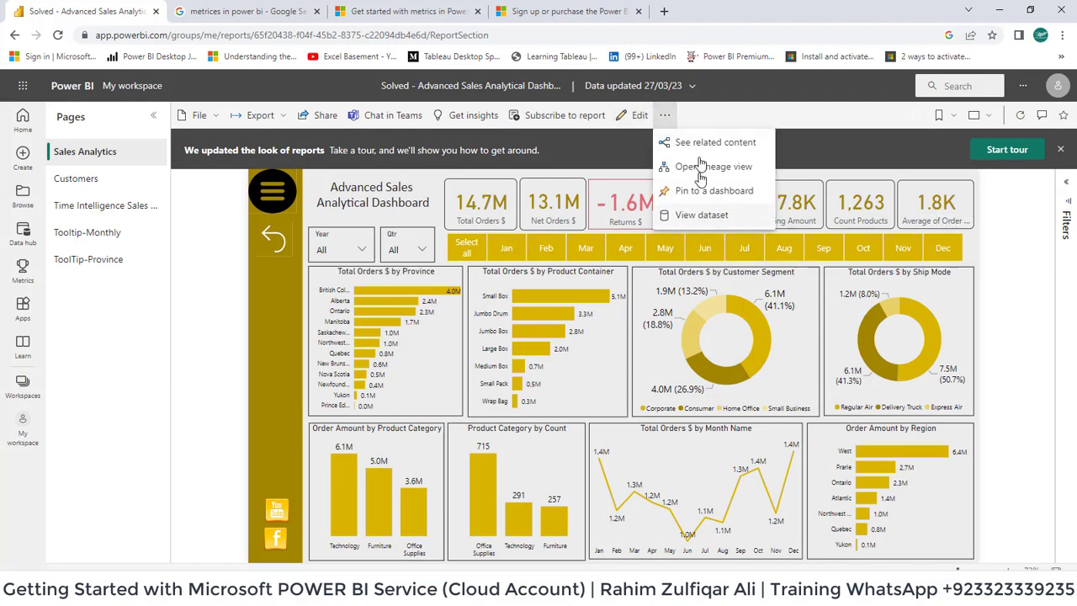
left_click(714, 118)
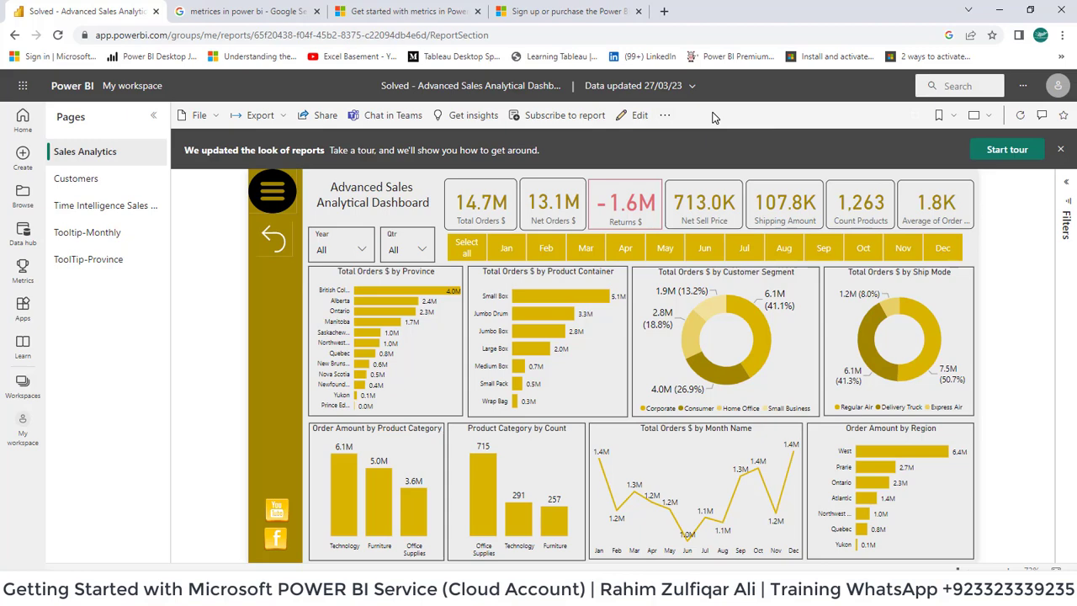
View the Time Intelligence and Customers report pages, and copy the Customers page link for embedding live data in PowerPoint.
left_click(108, 182)
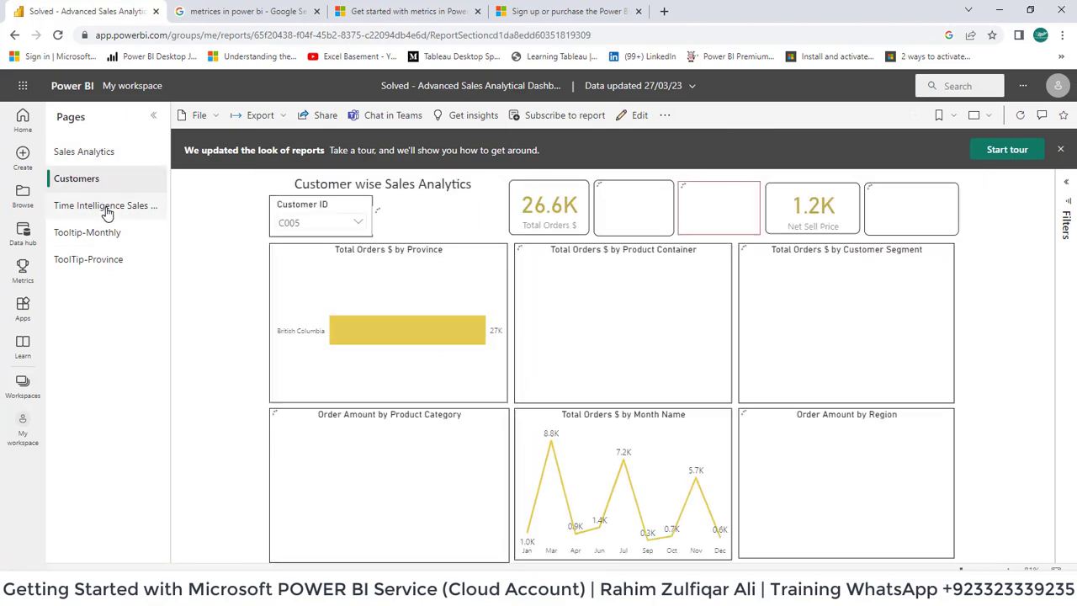
left_click(106, 209)
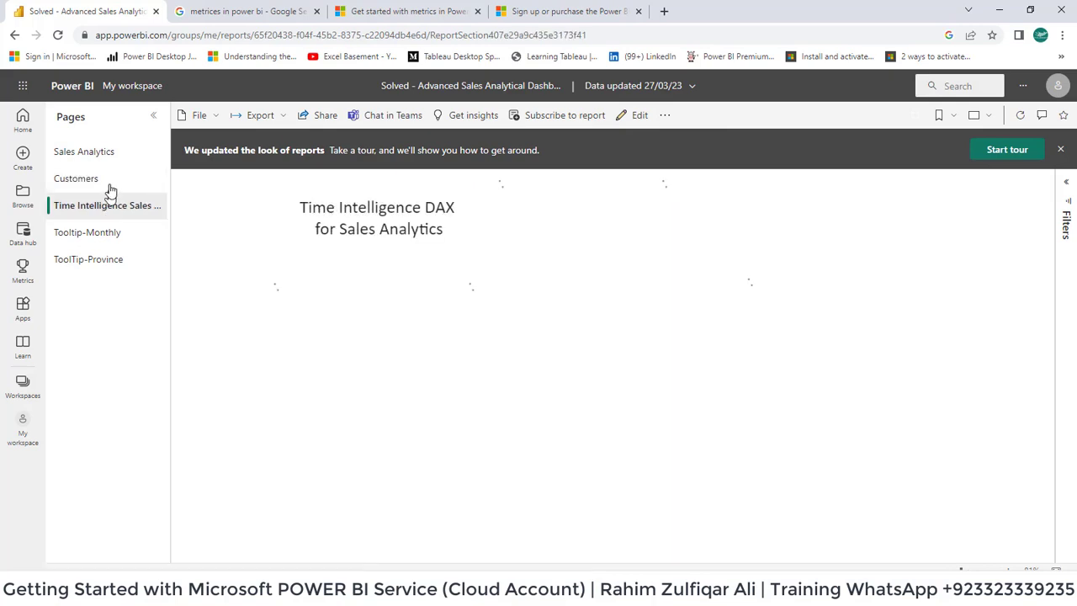
left_click(110, 183)
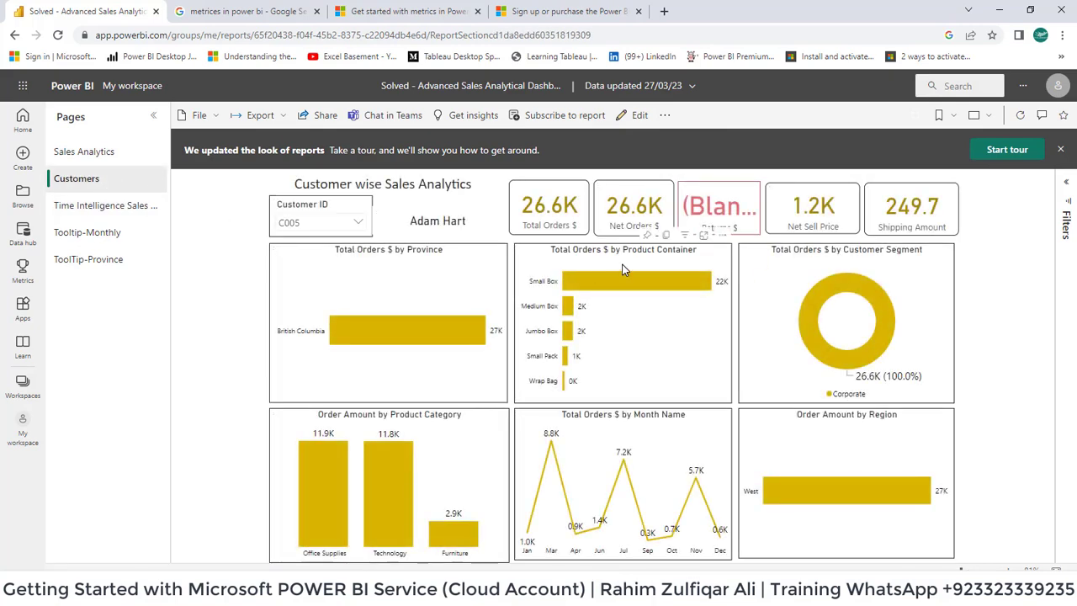
left_click(285, 120)
mouse_move(318, 171)
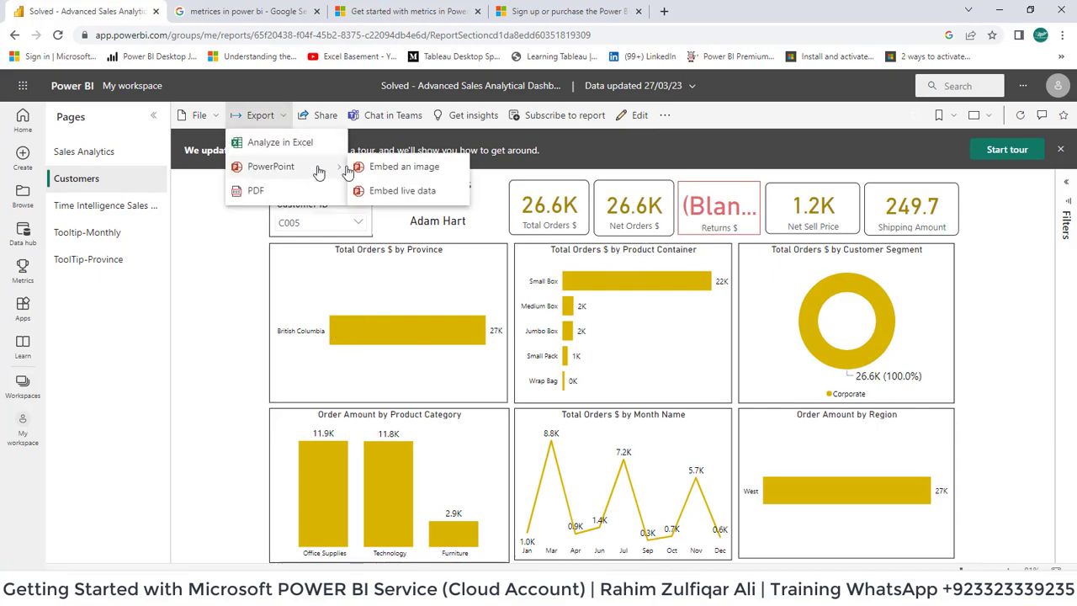
left_click(404, 190)
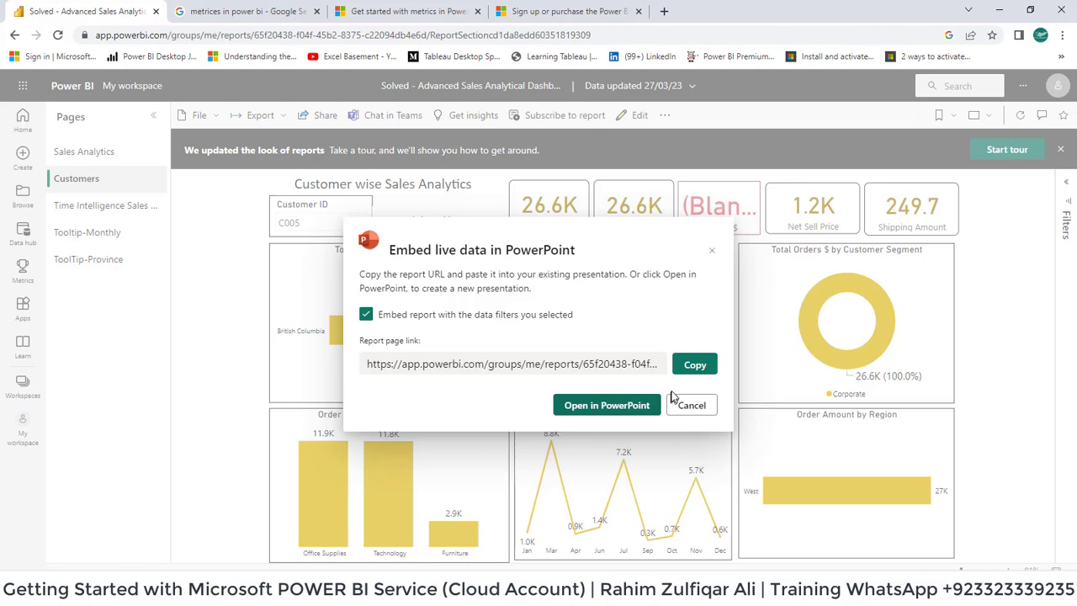
left_click(690, 365)
left_click(690, 406)
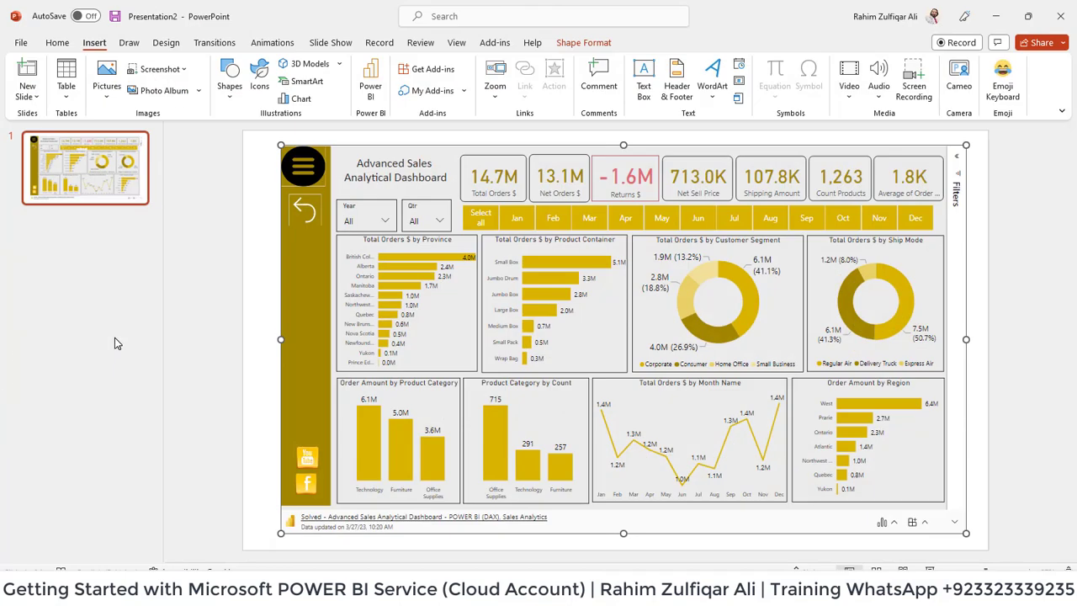
Switch to PowerPoint, add a second slide, and insert the Customers report page on it as a live Power BI object.
right_click(108, 251)
left_click(139, 291)
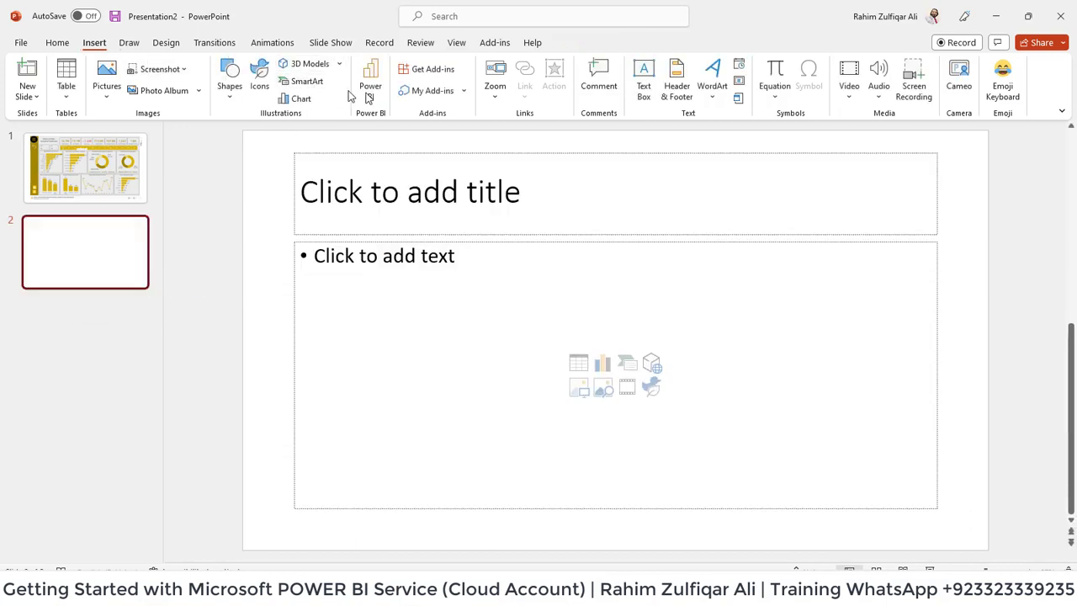
left_click(648, 266)
left_click(615, 404)
key("ctrl+v")
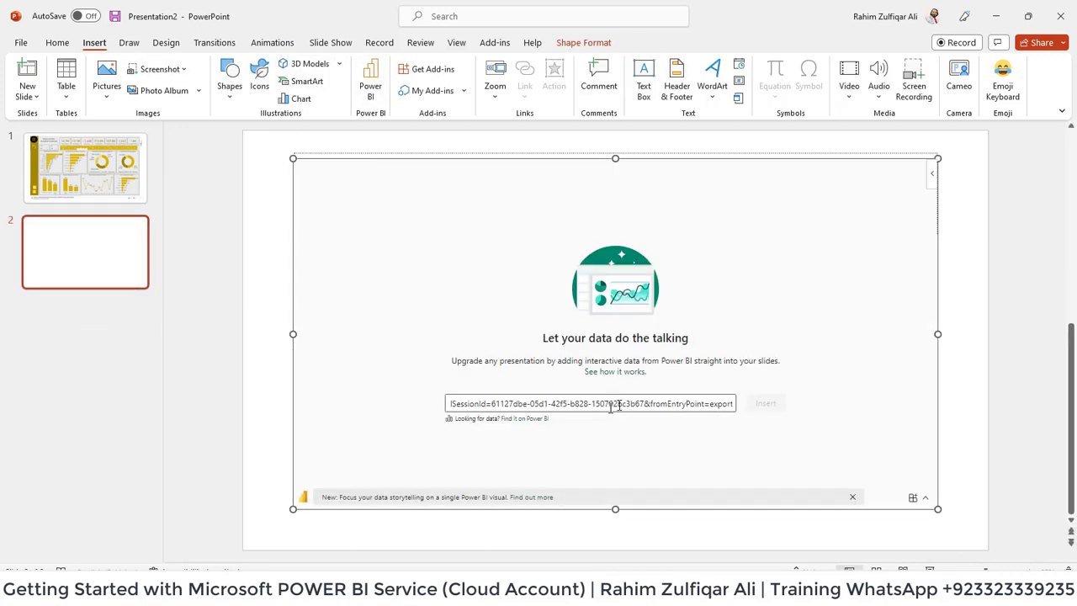
left_click(765, 405)
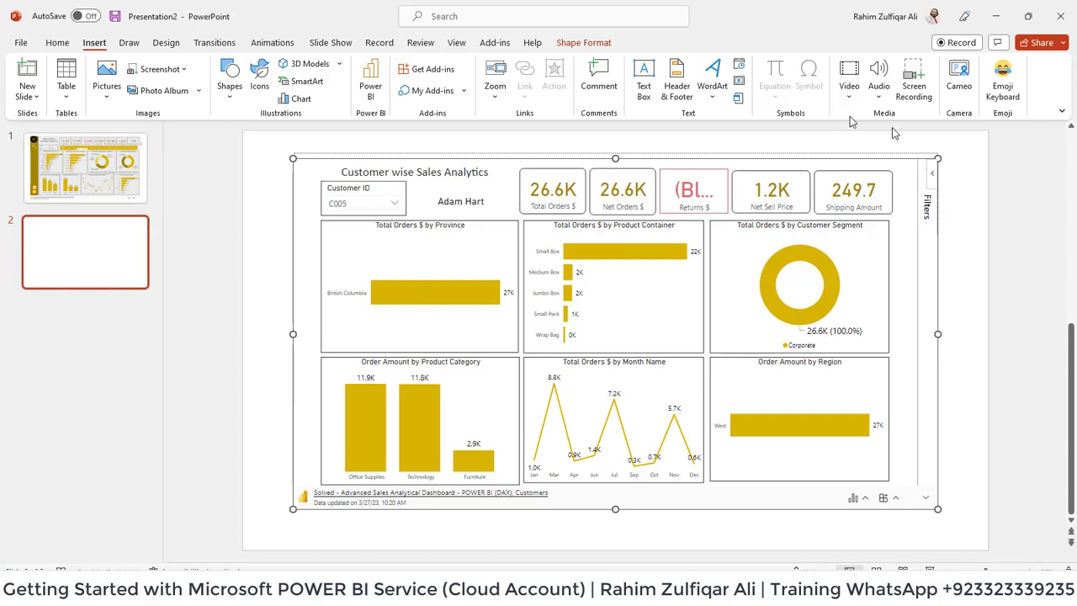
Look through the embedded object's options in PowerPoint, and return to the browser to view the contents of My workspace.
left_click(931, 176)
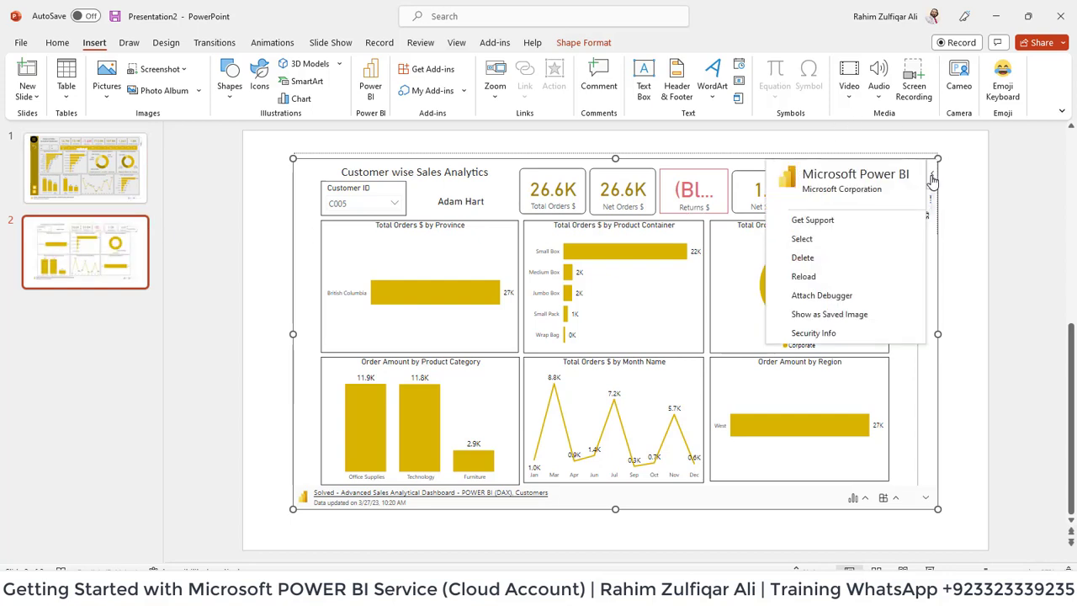
key("Escape")
left_click(89, 143)
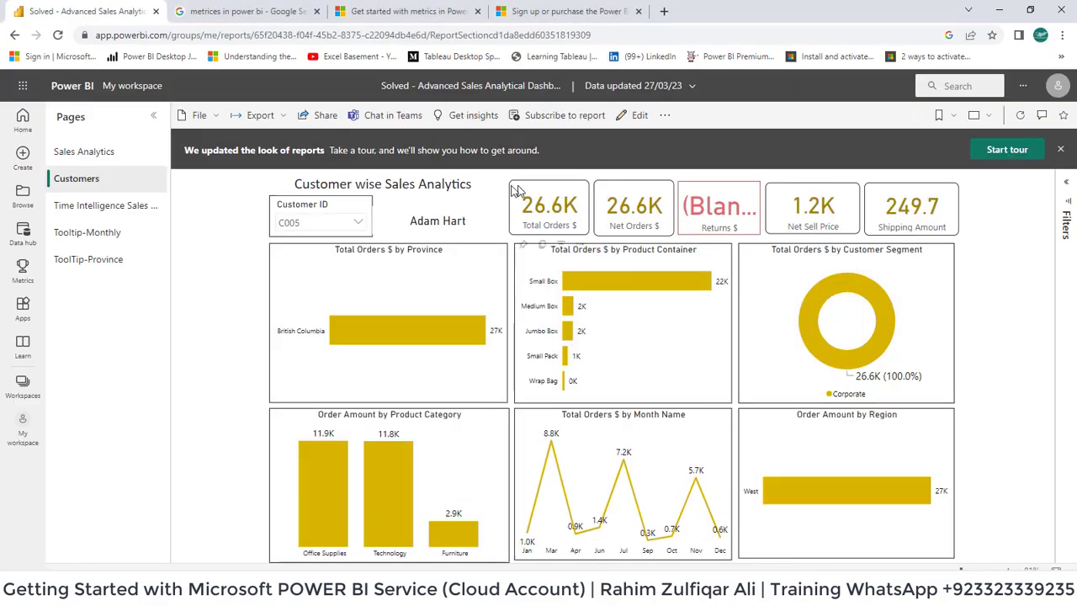
left_click(23, 431)
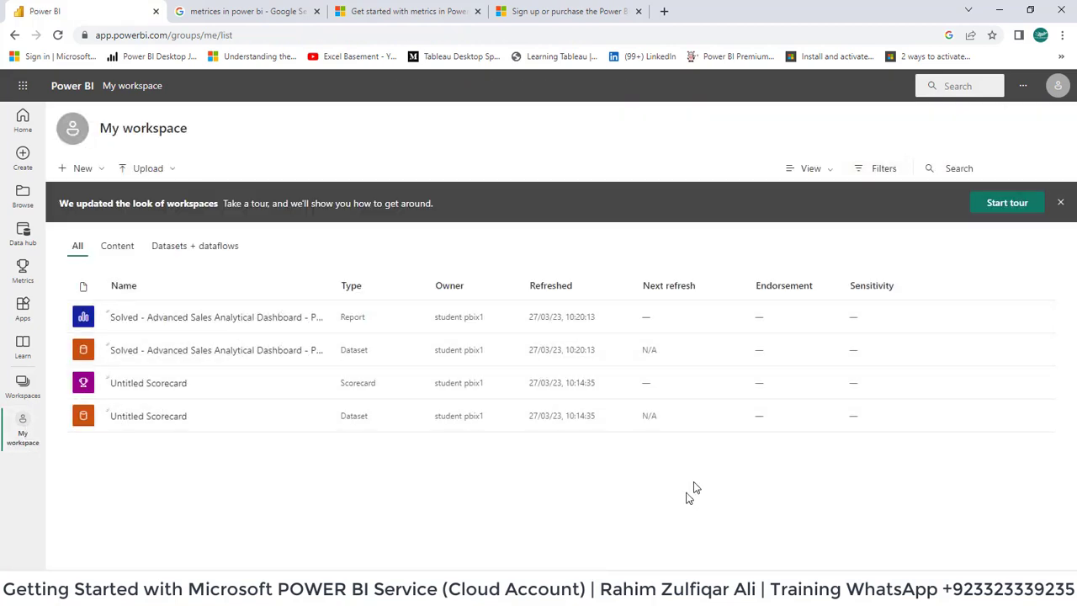
Switch to the blank report in Power BI Desktop and sign in to the Power BI account.
key("alt+Tab")
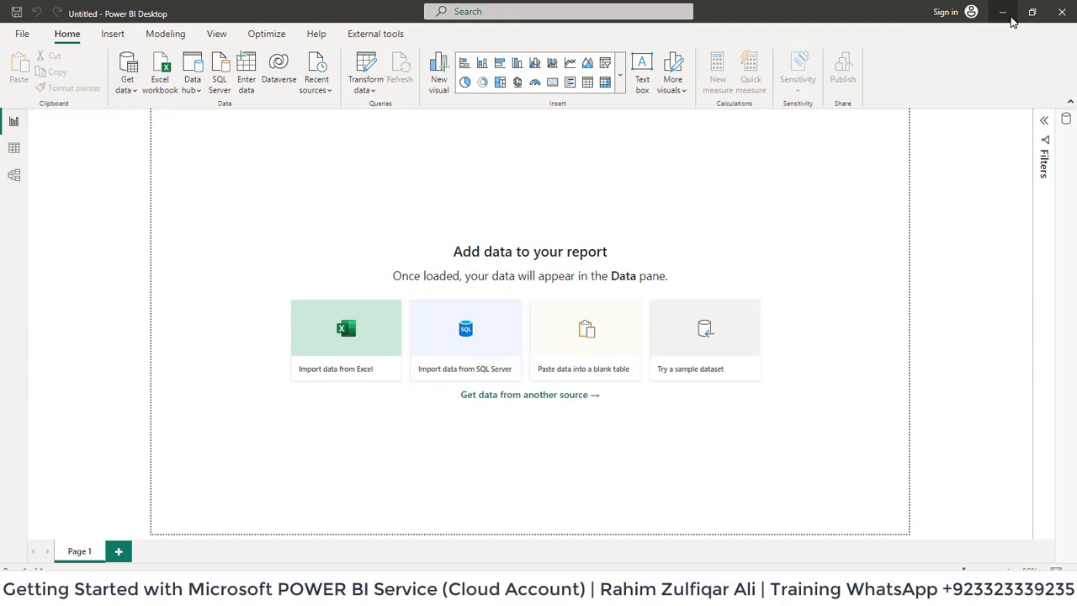
left_click(127, 84)
left_click(438, 177)
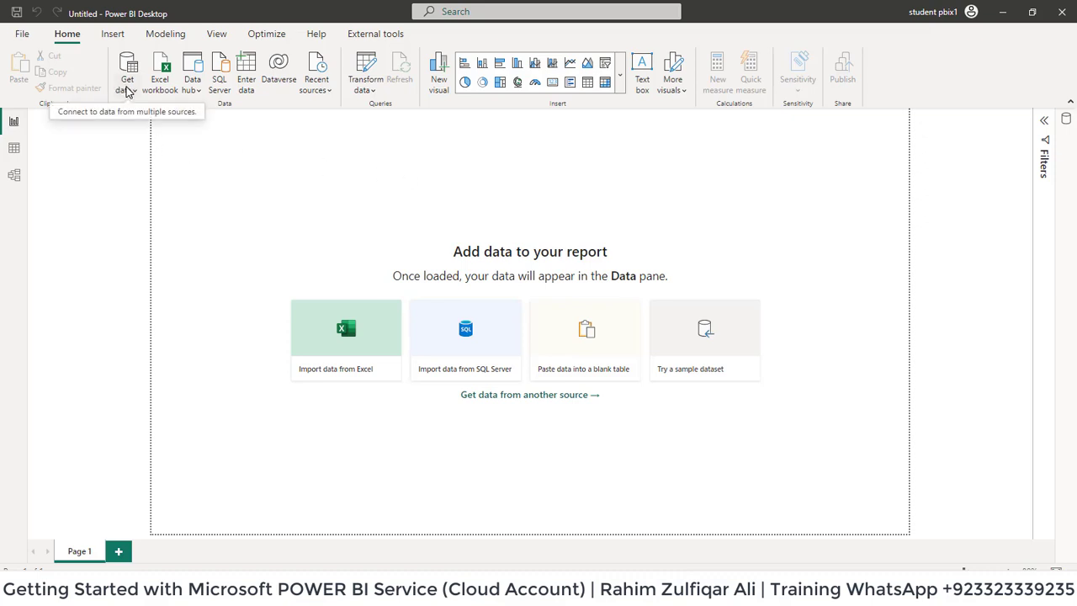
Load the Data_Source table from the Excel workbook Data - Sales.xlsx into the blank report.
left_click(127, 89)
left_click(171, 136)
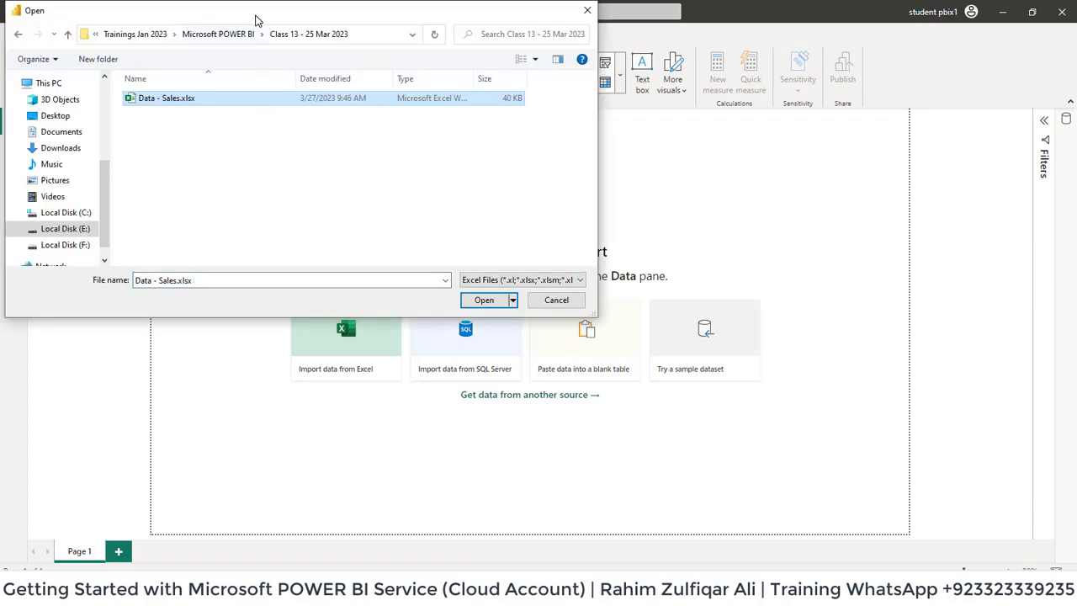
left_click_drag(259, 9, 398, 92)
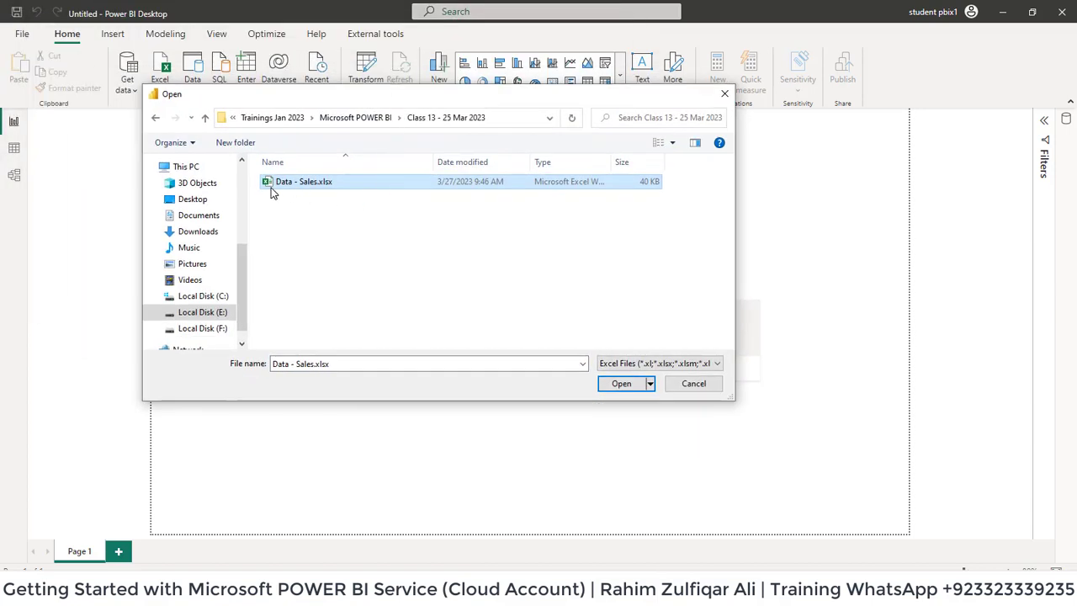
left_click(621, 385)
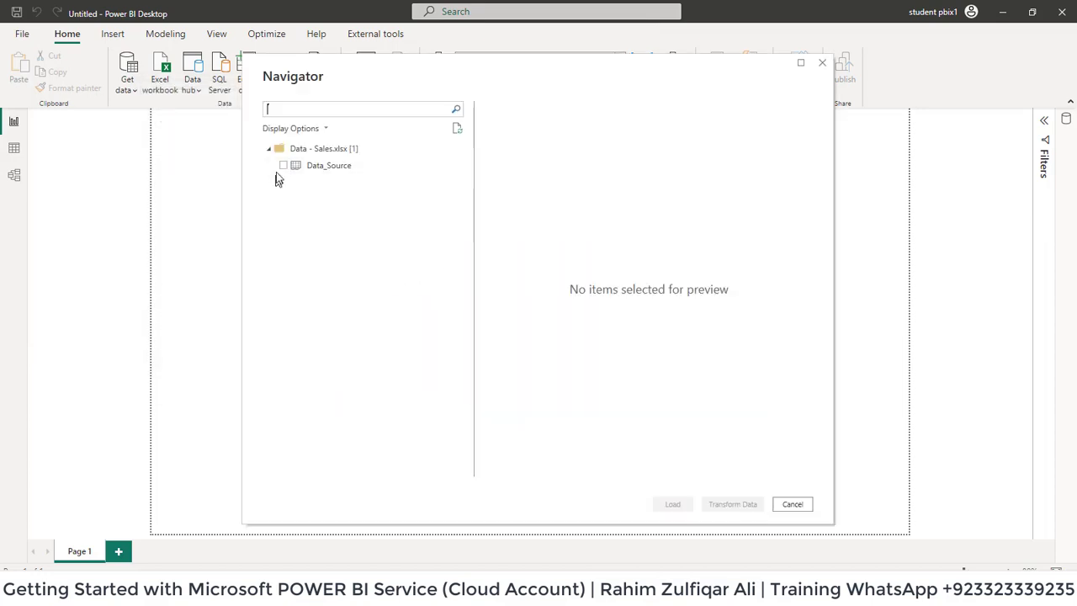
left_click(283, 165)
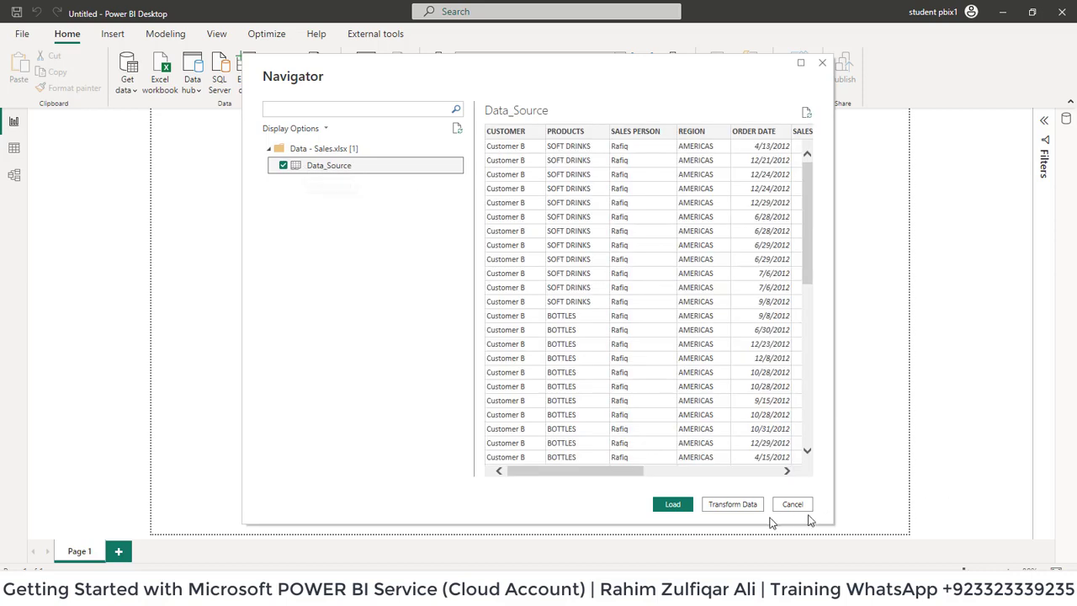
left_click(678, 506)
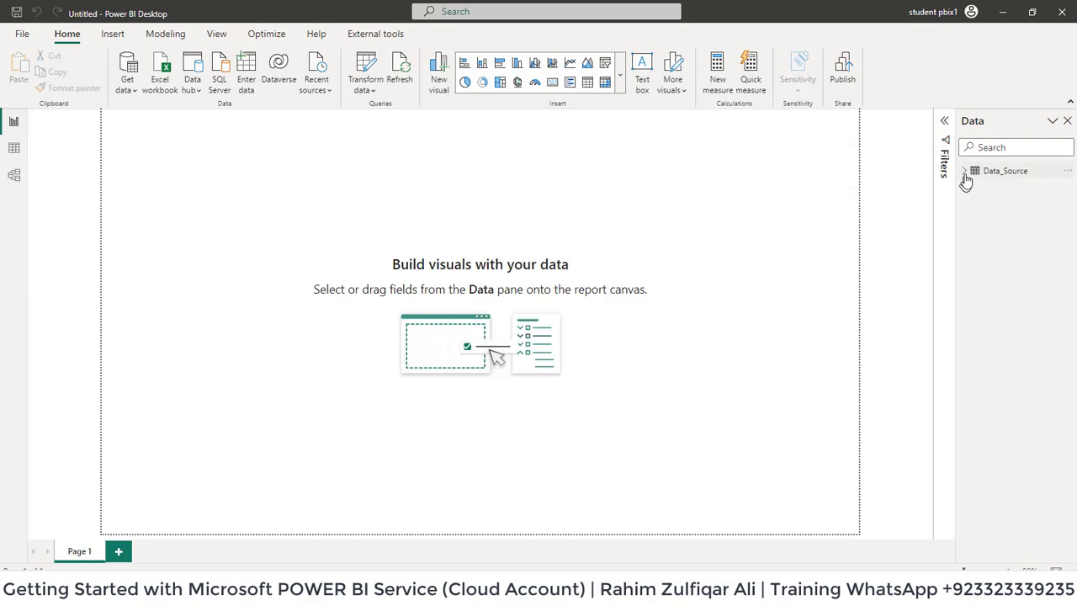
Expand the Data_Source table's field list and save the report as Sales DB.
left_click(965, 171)
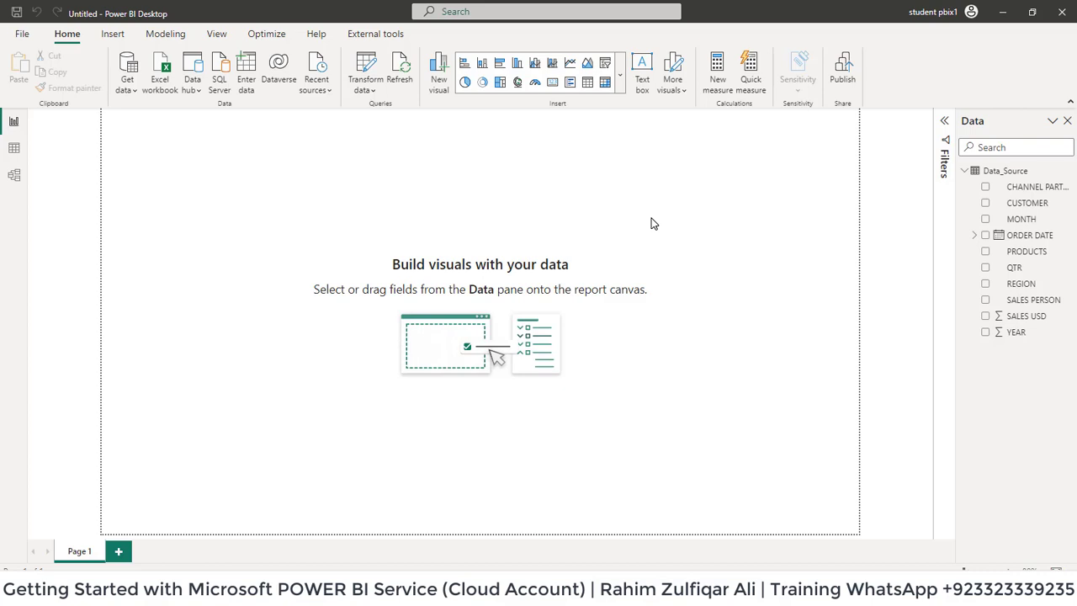
key("ctrl+s")
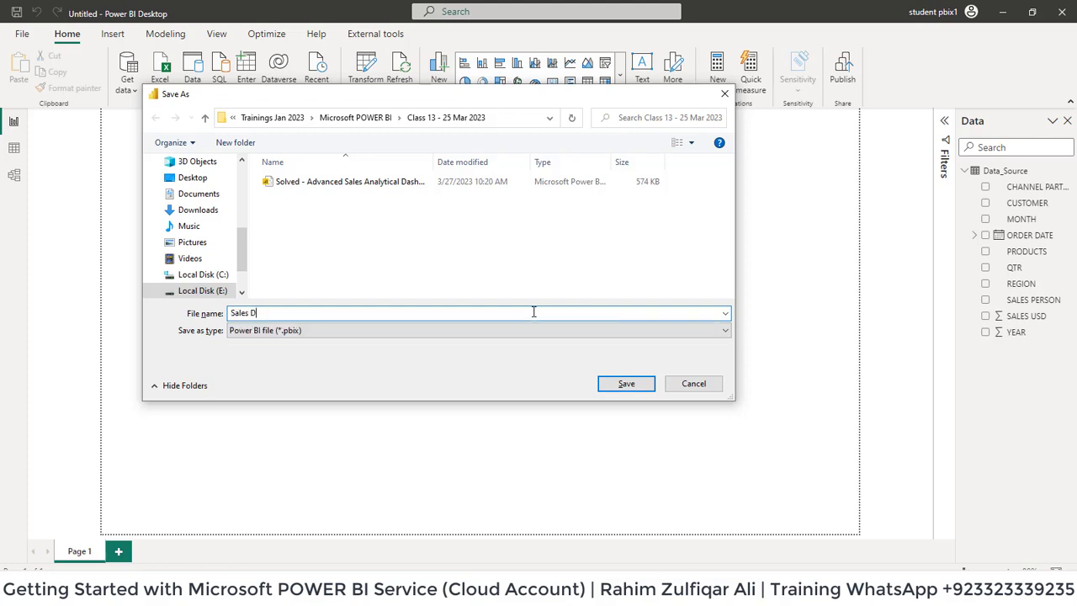
key("Return")
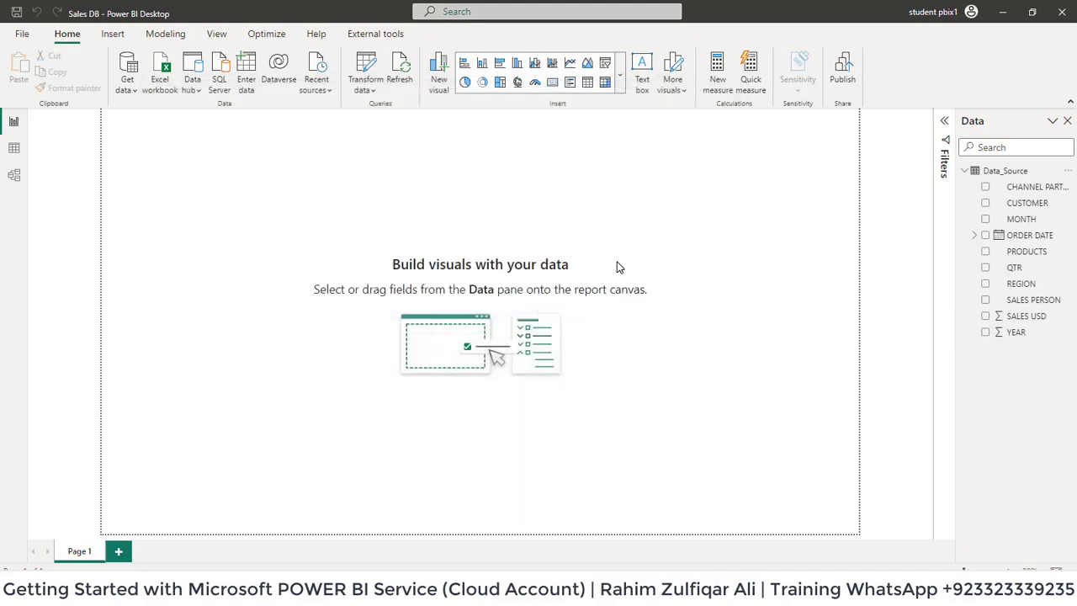
Publish the Sales DB report to My workspace in the Power BI service and dismiss the publishing dialog.
left_click(849, 81)
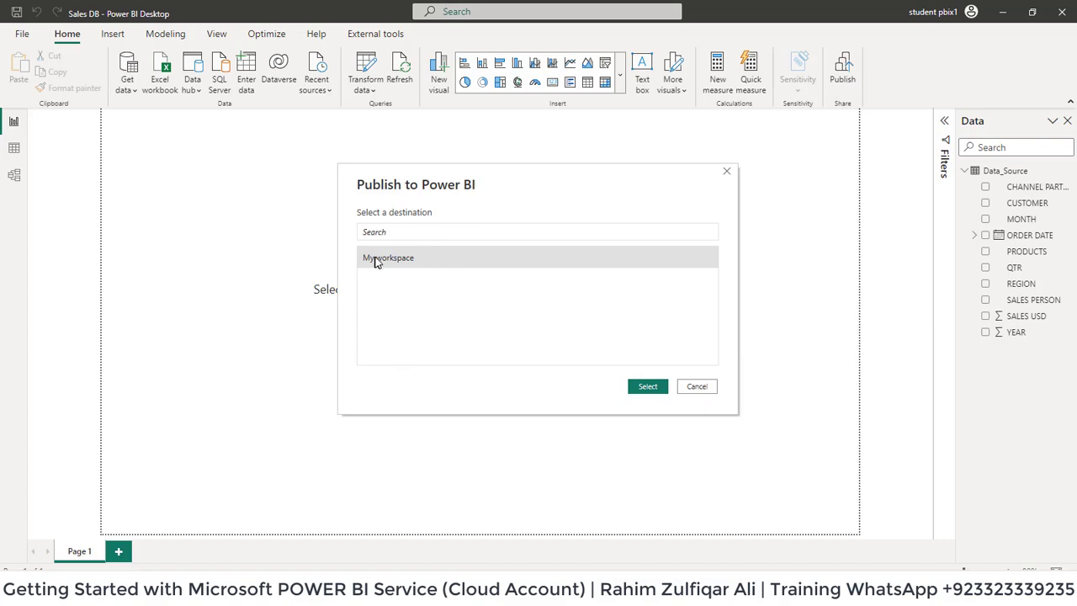
left_click(376, 261)
left_click(644, 384)
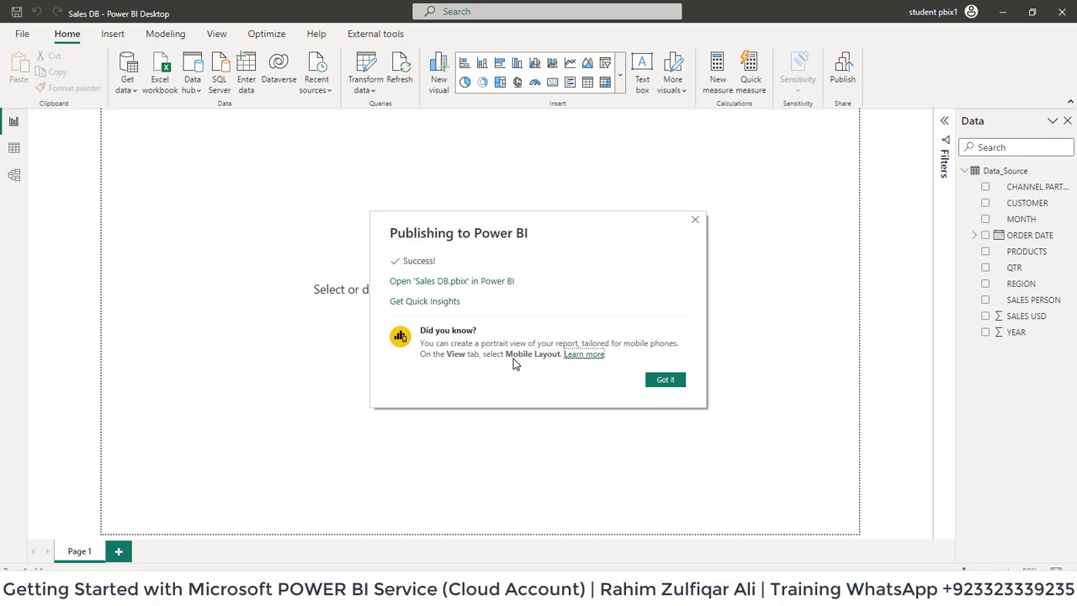
left_click(661, 380)
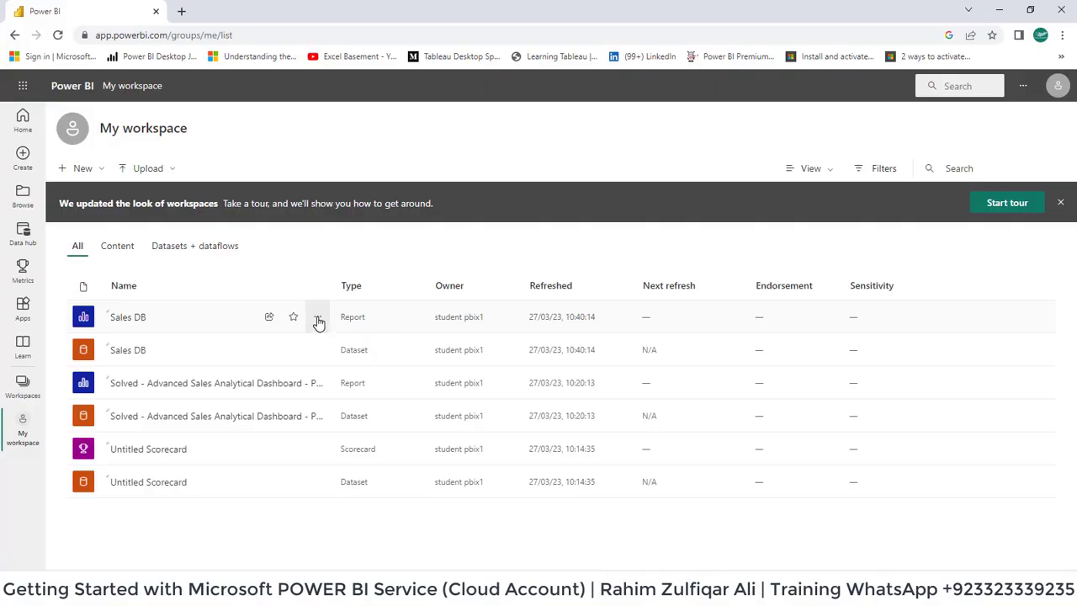
Generate quick insights for the Sales DB report in My workspace in the browser and open them.
left_click(318, 321)
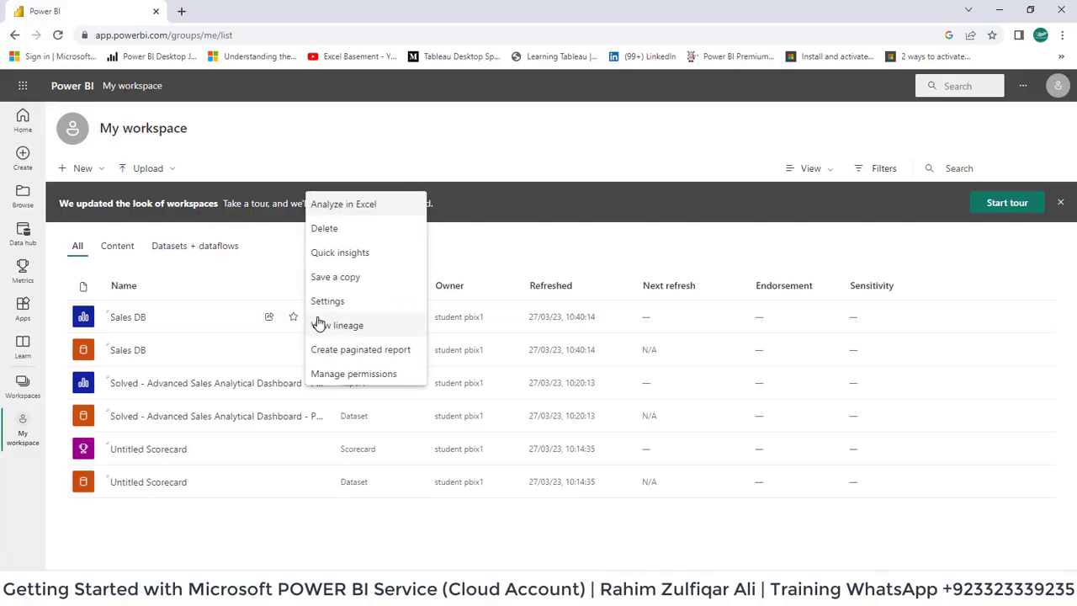
left_click(365, 261)
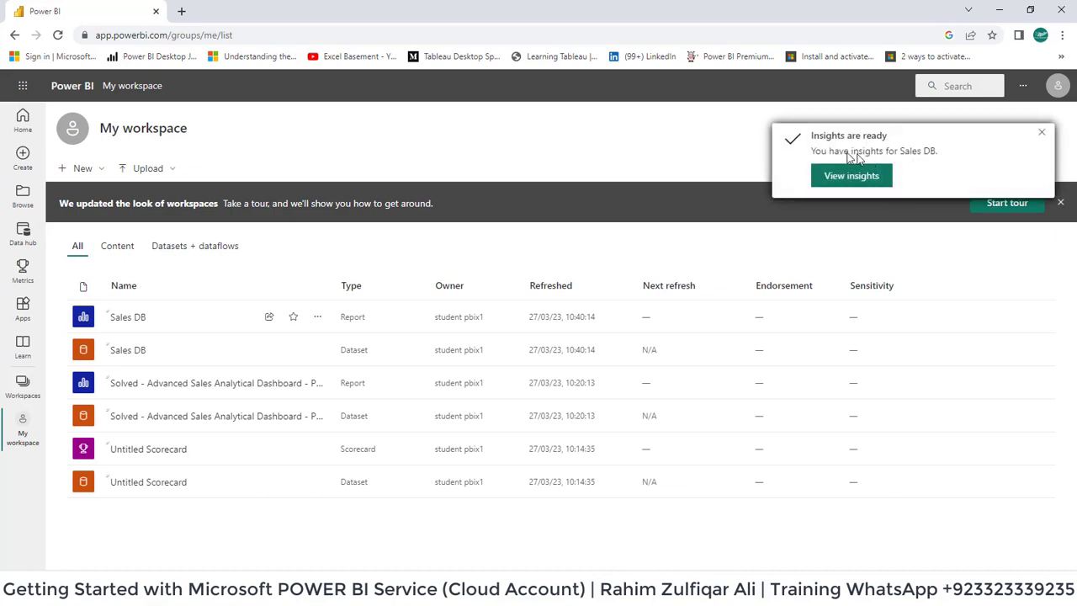
left_click(853, 175)
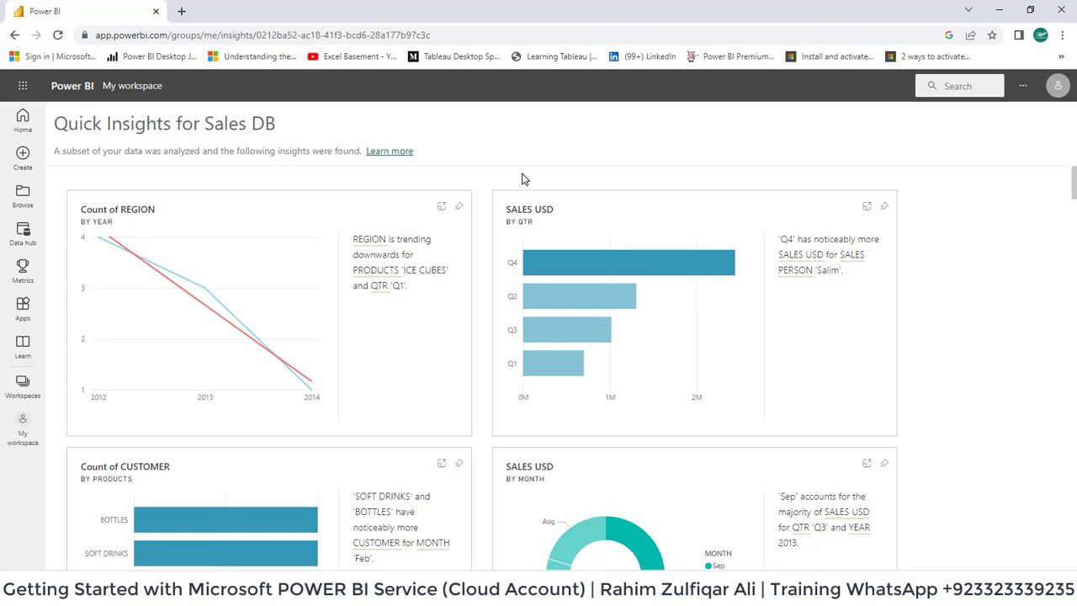
Look through the quick insights charts and their explanations for Sales DB, from the first to the last.
scroll(521, 178, "down", 10)
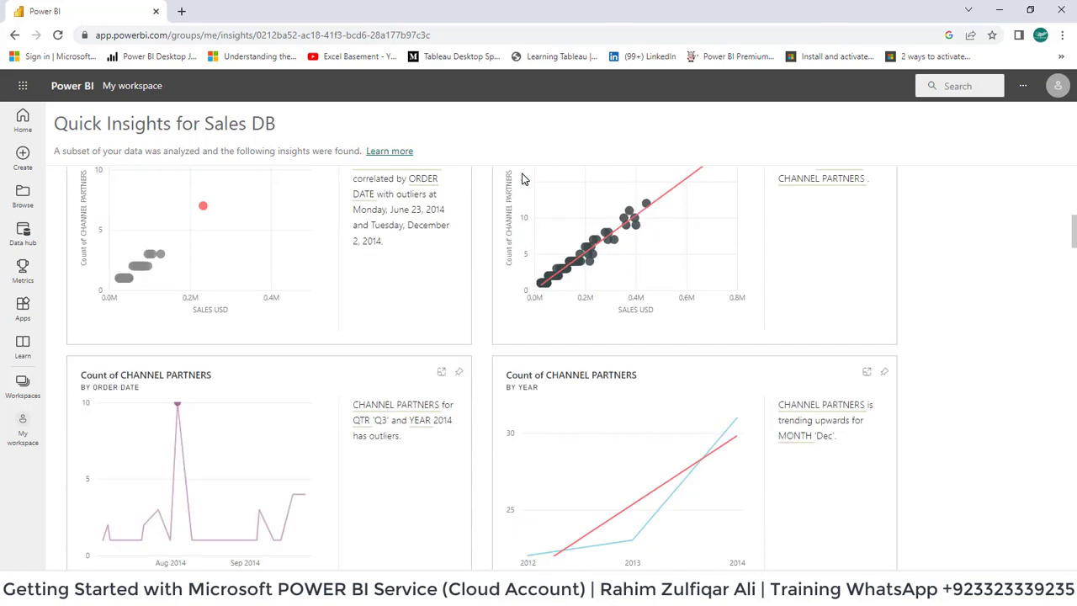
scroll(521, 178, "down", 8)
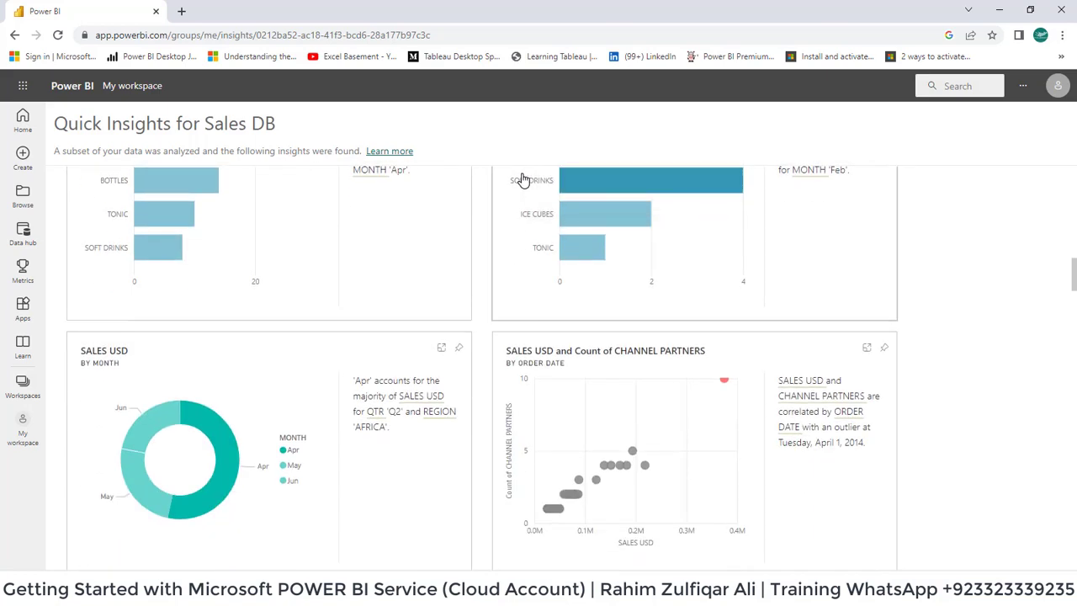
scroll(521, 179, "down", 5)
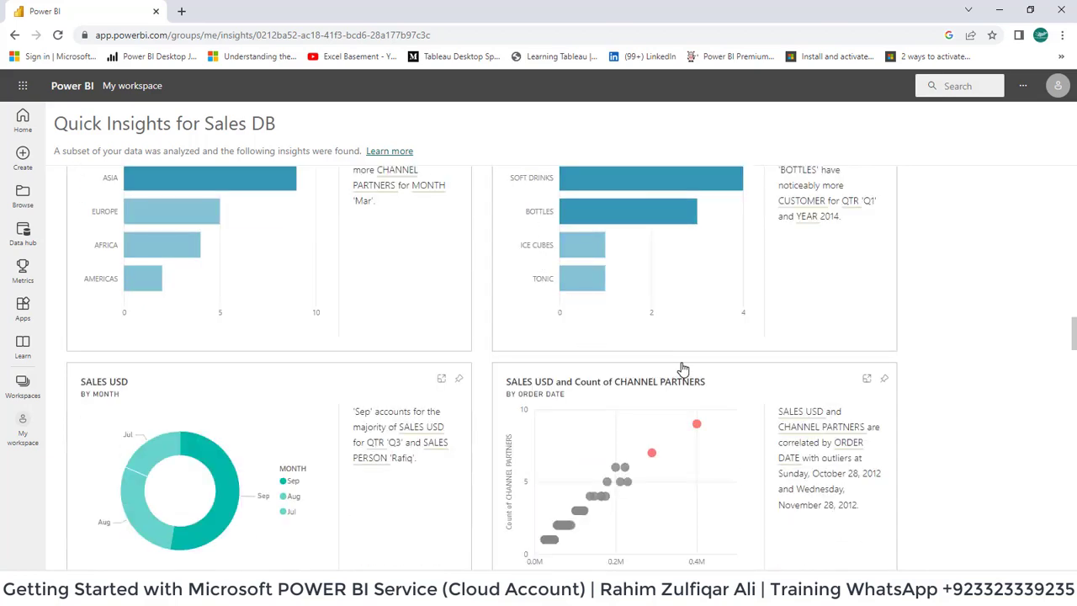
scroll(686, 361, "down", 10)
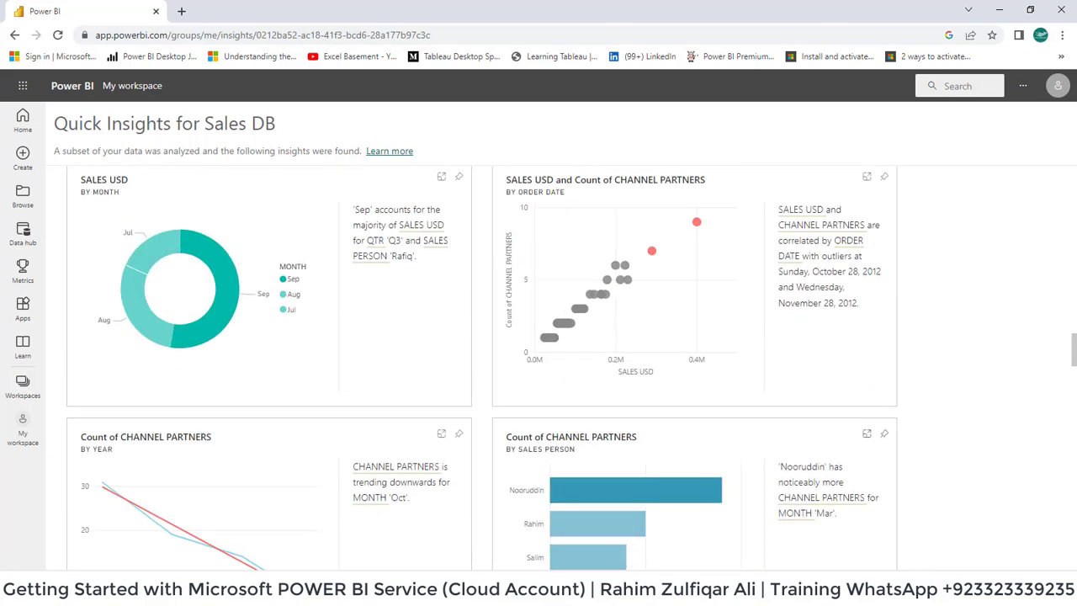
mouse_move(606, 594)
left_click(649, 559)
scroll(486, 271, "down", 6)
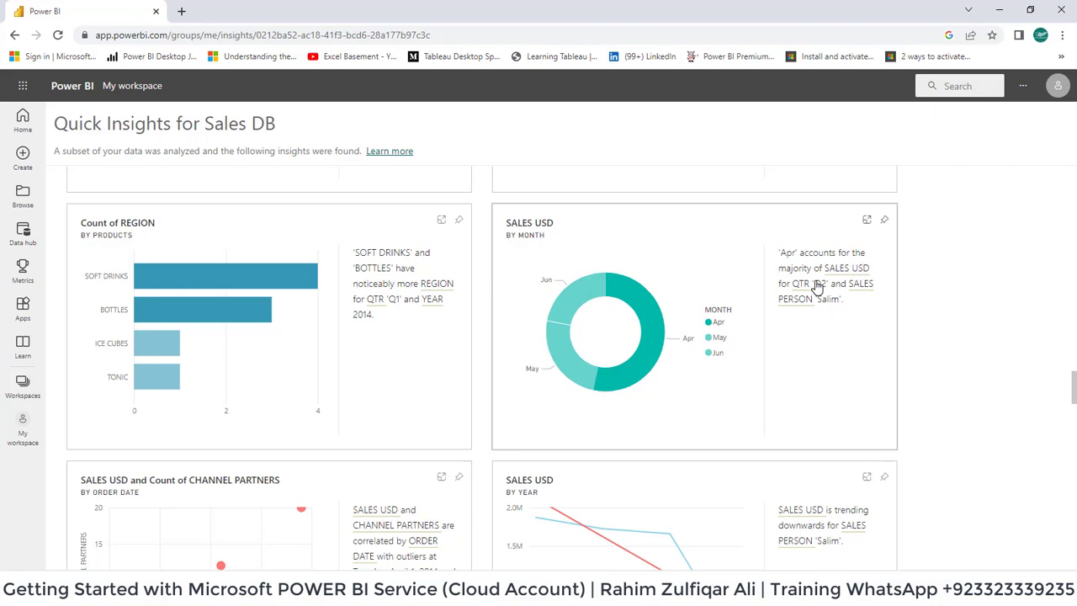
scroll(496, 469, "down", 3)
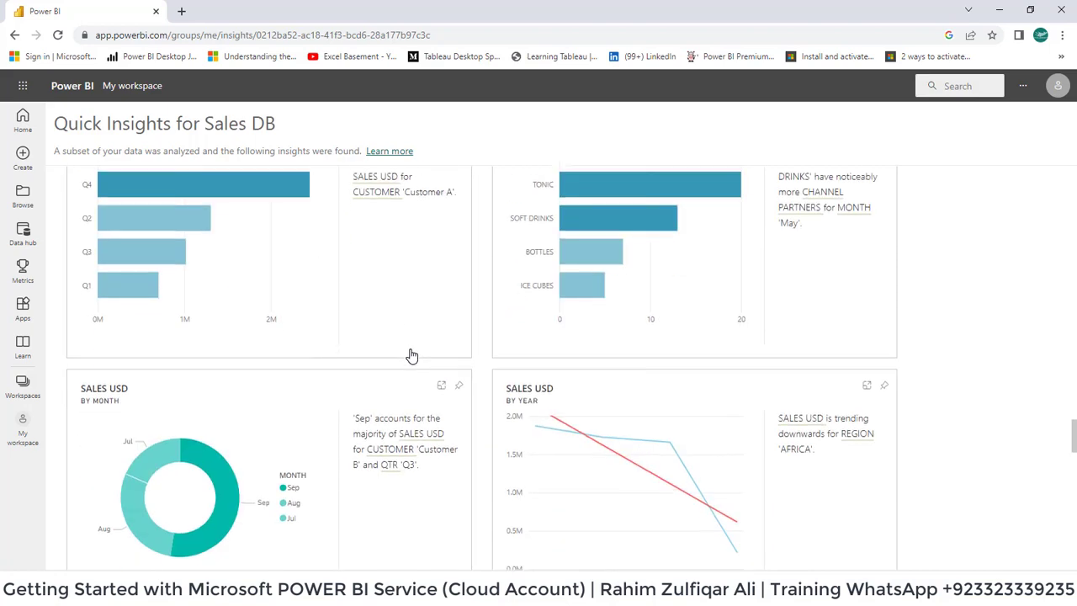
scroll(411, 356, "down", 4)
scroll(412, 356, "up", 1)
scroll(412, 356, "down", 12)
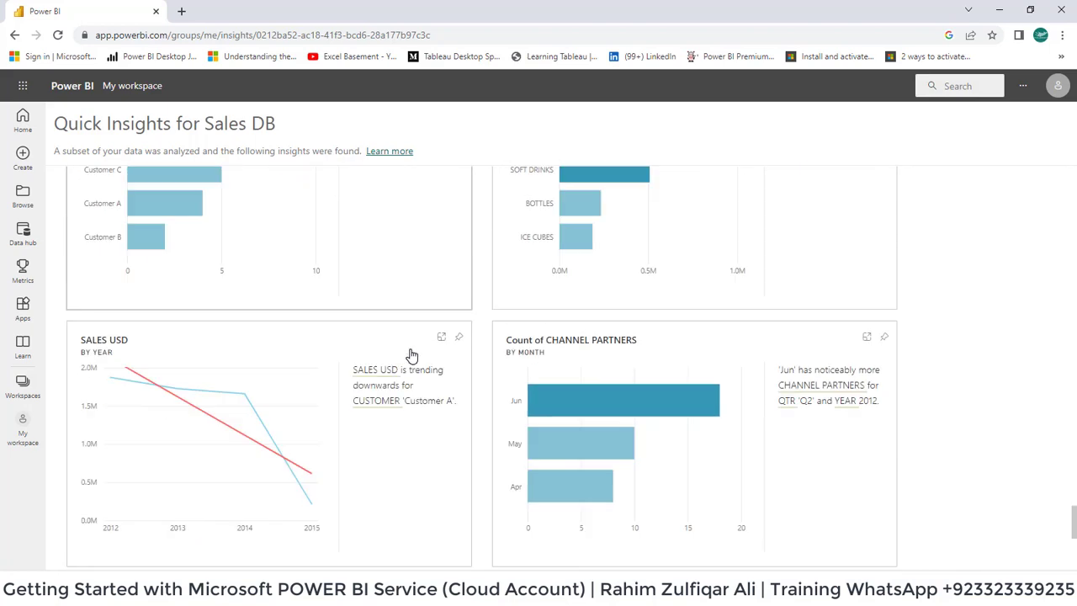
scroll(411, 356, "down", 2)
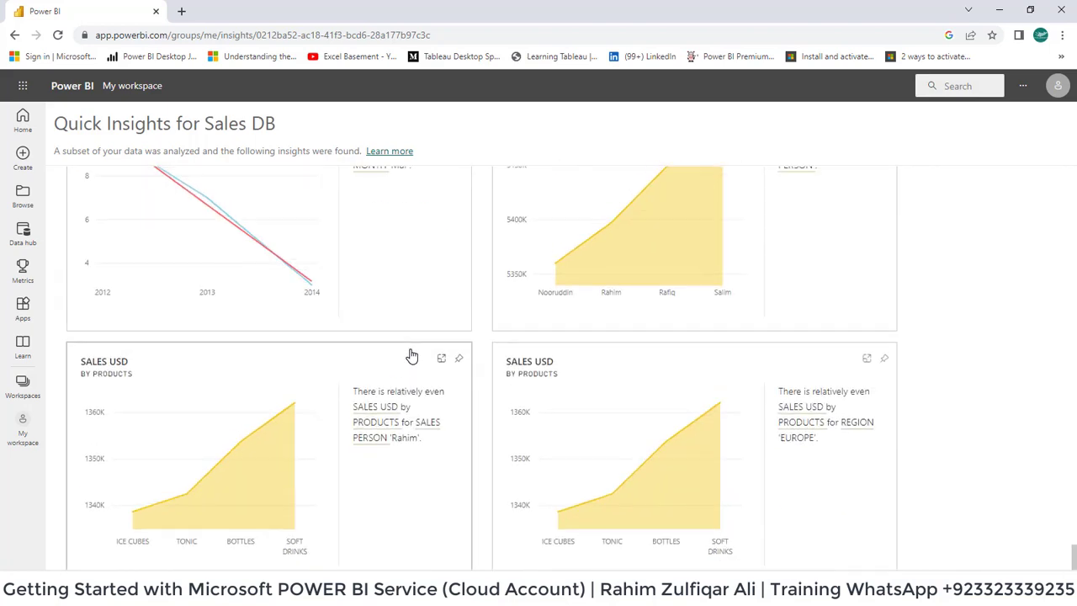
scroll(416, 375, "up", 3)
scroll(419, 375, "down", 10)
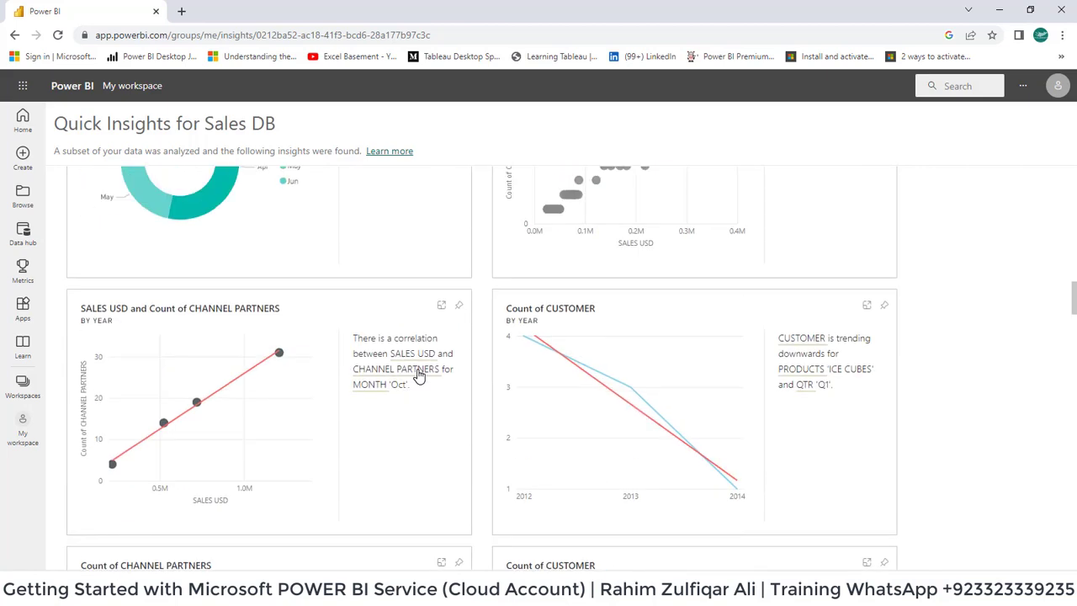
scroll(419, 375, "up", 1)
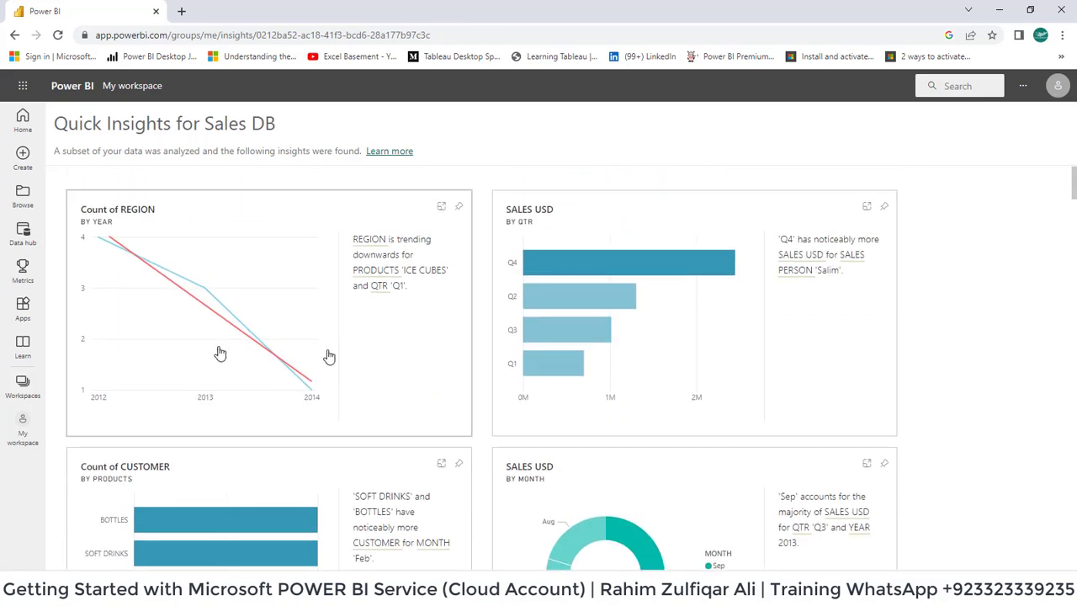
Return to My workspace and reopen the quick insights from the Sales DB report's options.
left_click(15, 438)
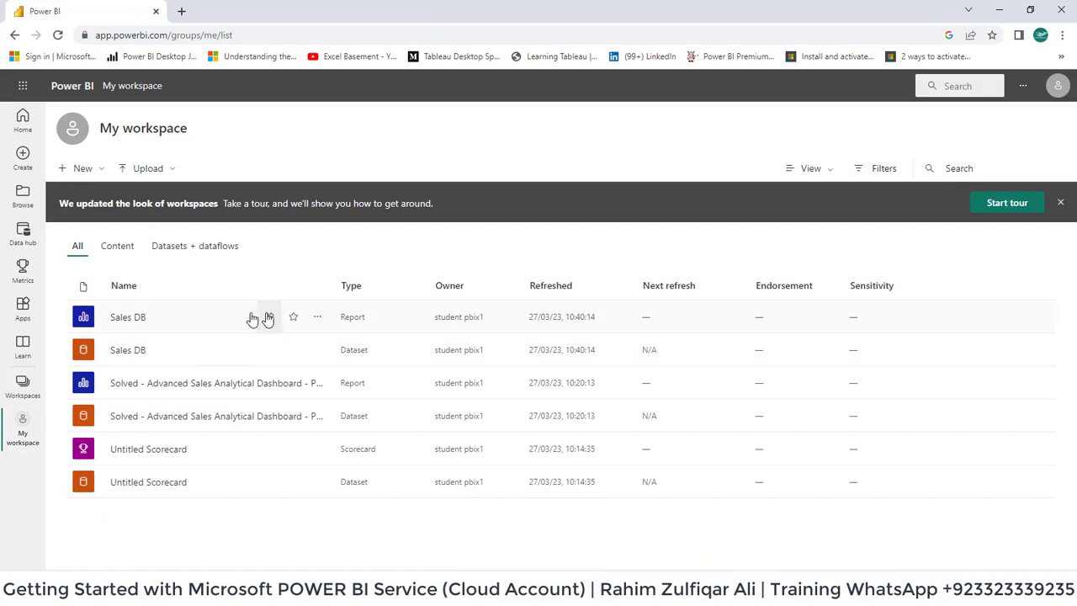
left_click(318, 318)
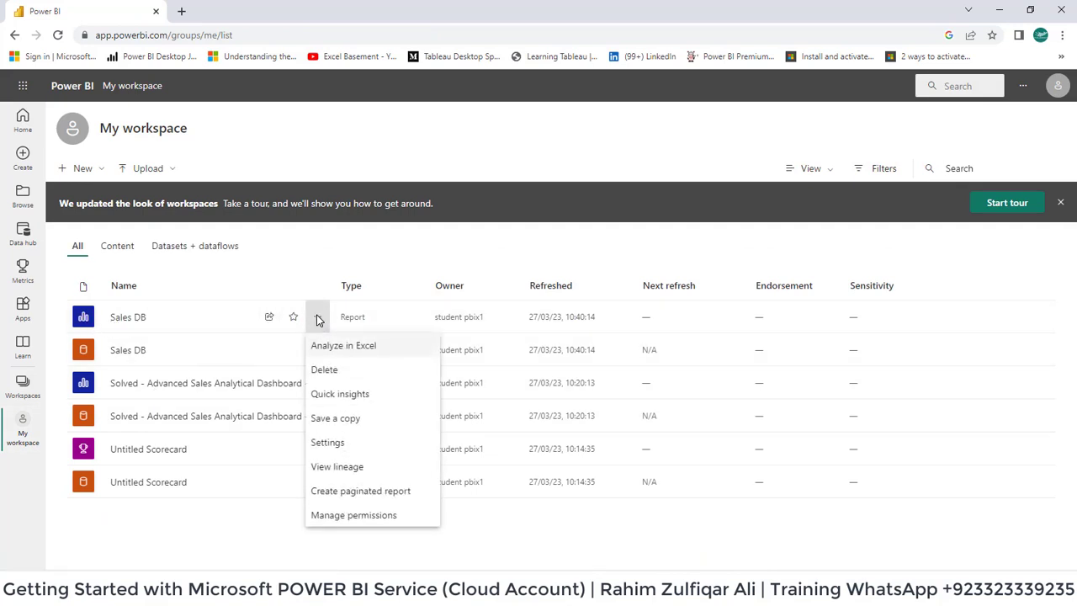
left_click(331, 396)
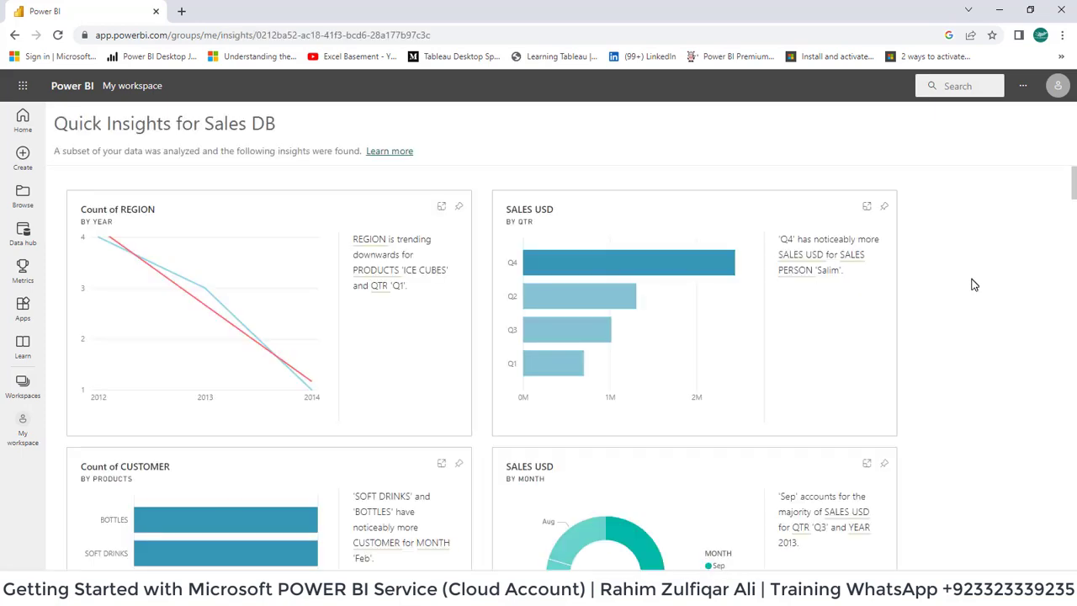
Review the reopened Sales DB insight cards again, covering sales, channel partners, customers, regions and products.
scroll(974, 284, "down", 8)
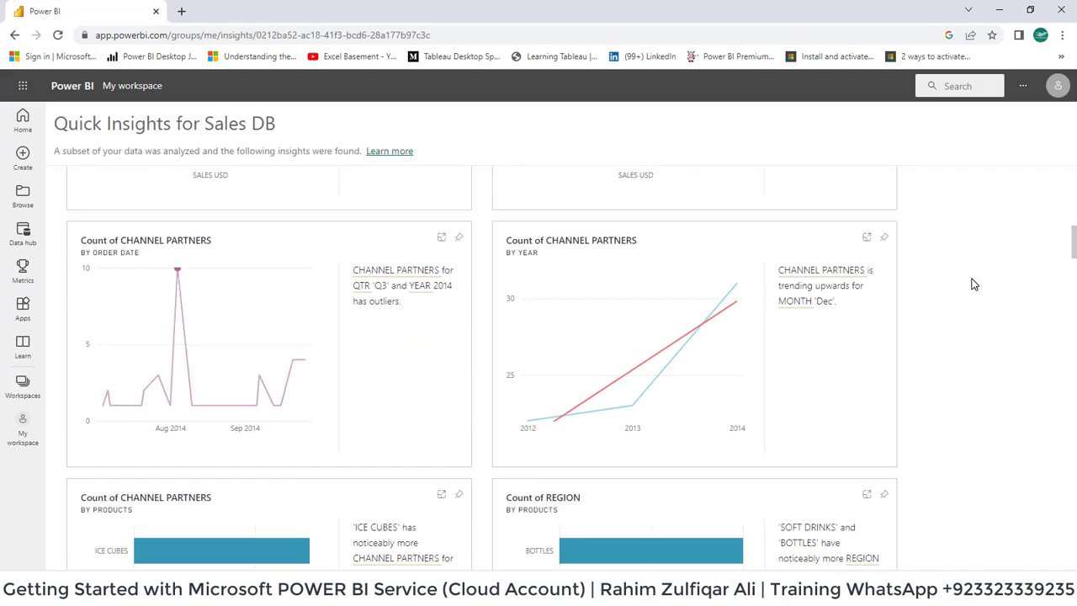
scroll(974, 284, "down", 9)
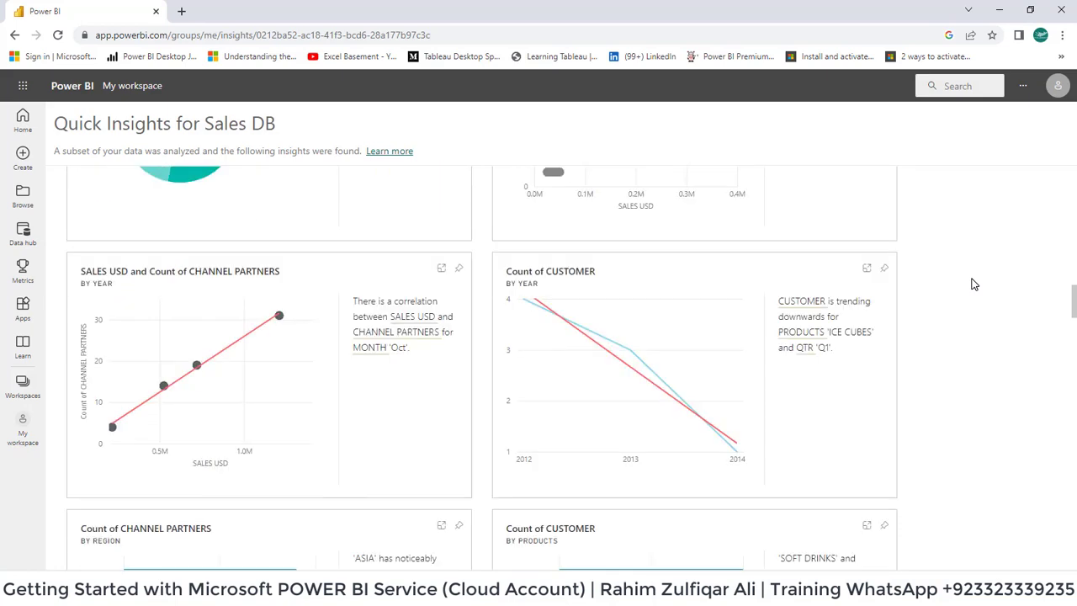
scroll(974, 285, "down", 4)
scroll(974, 285, "down", 5)
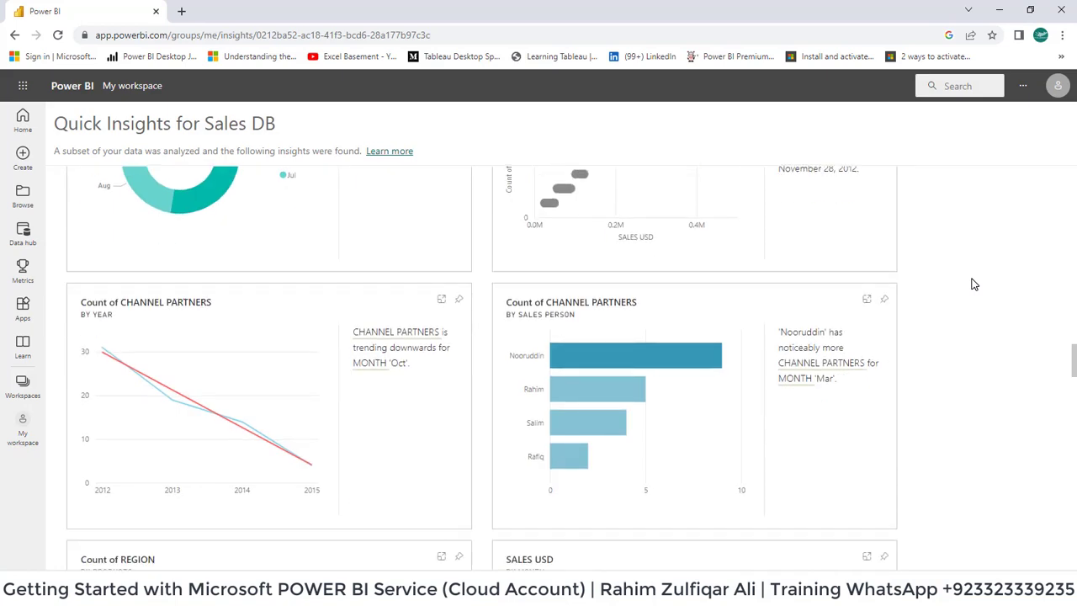
scroll(974, 284, "down", 4)
scroll(974, 285, "down", 4)
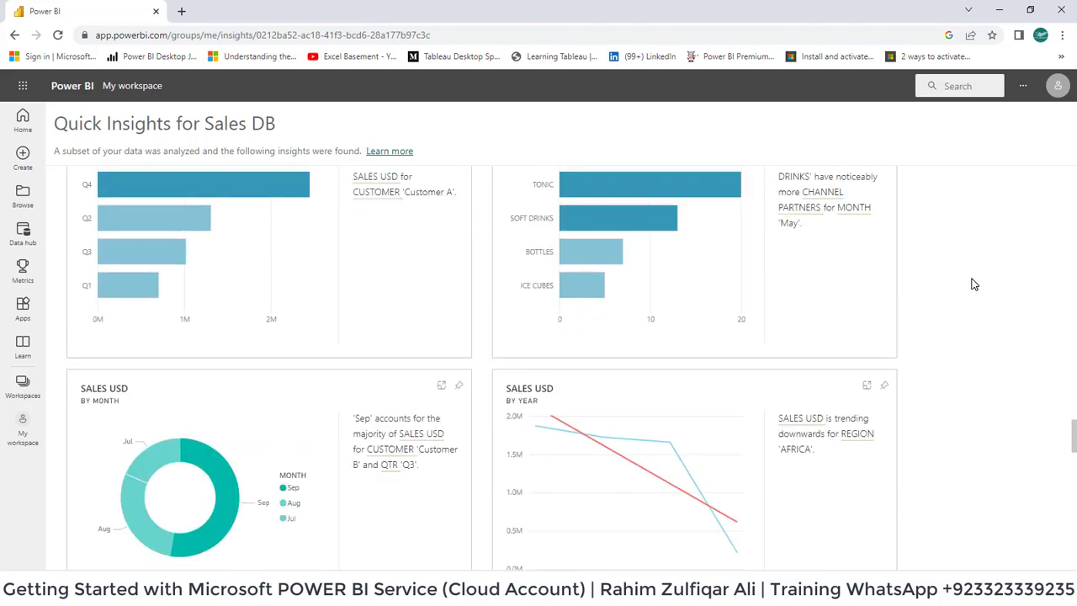
scroll(974, 284, "down", 4)
scroll(974, 284, "up", 15)
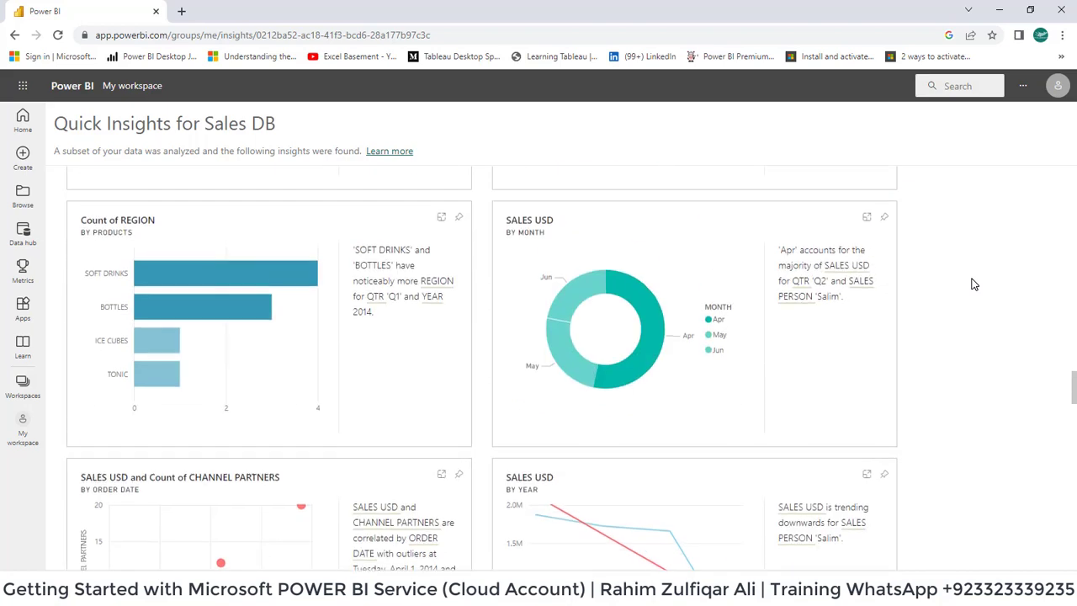
scroll(974, 284, "up", 8)
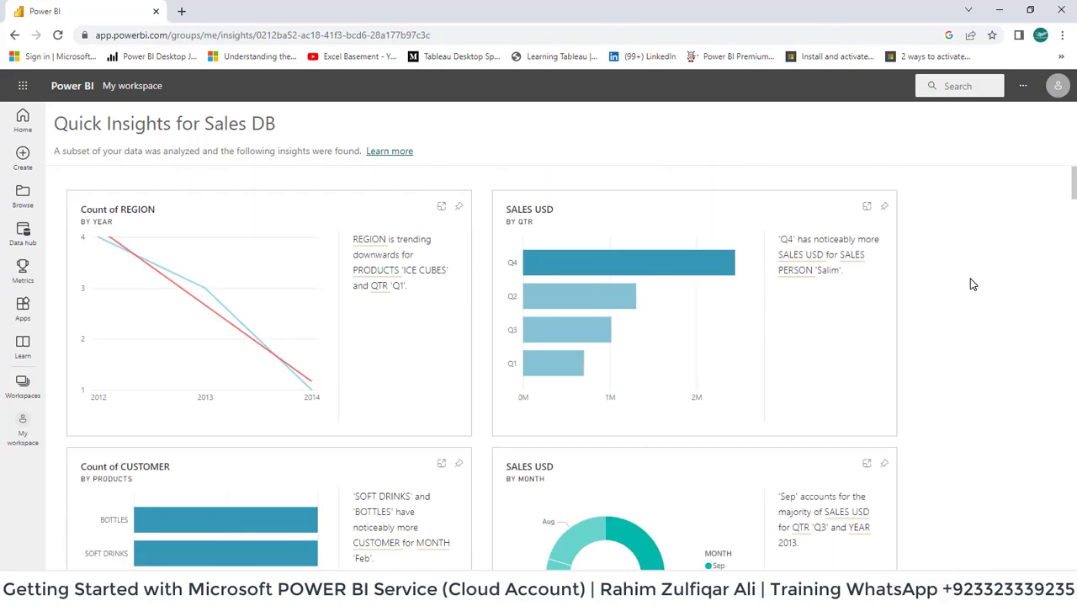
scroll(974, 284, "down", 15)
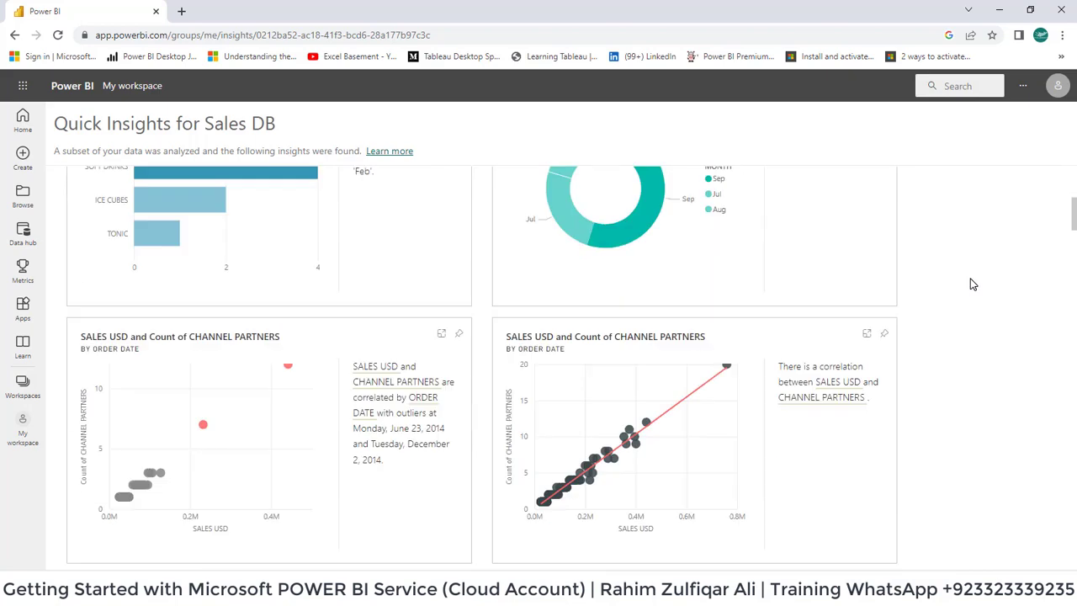
scroll(974, 285, "down", 10)
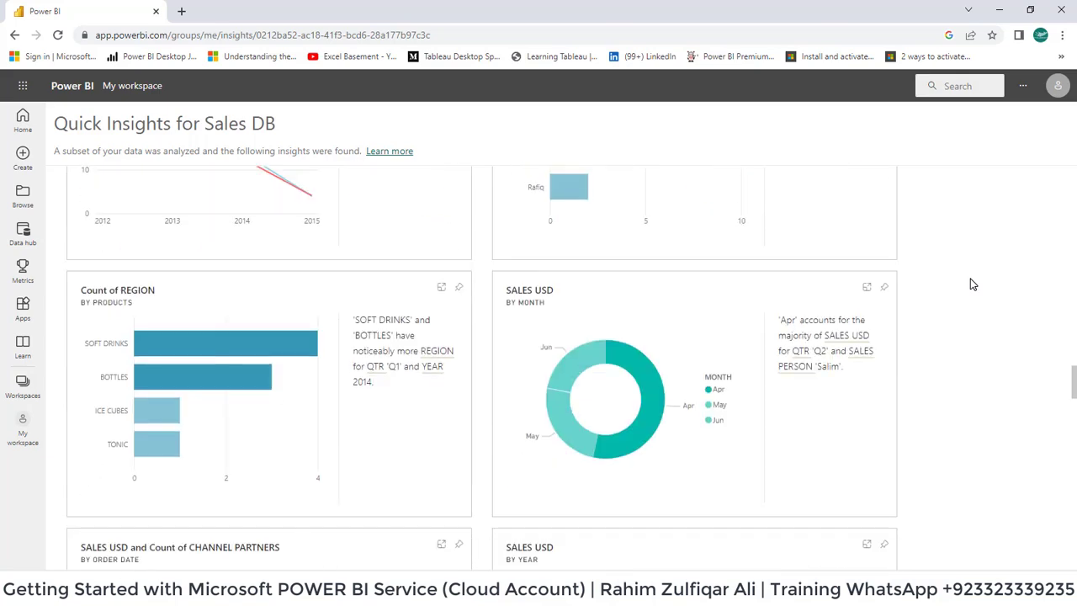
scroll(974, 285, "down", 3)
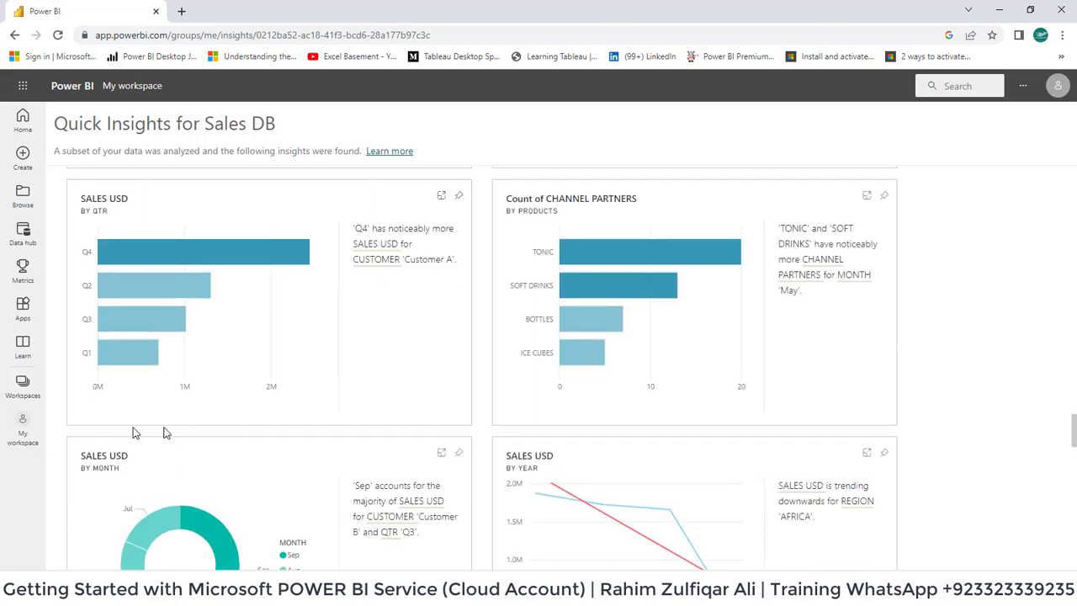
Go back to My workspace and open the Solved - Advanced Sales Analytical Dashboard report.
left_click(24, 427)
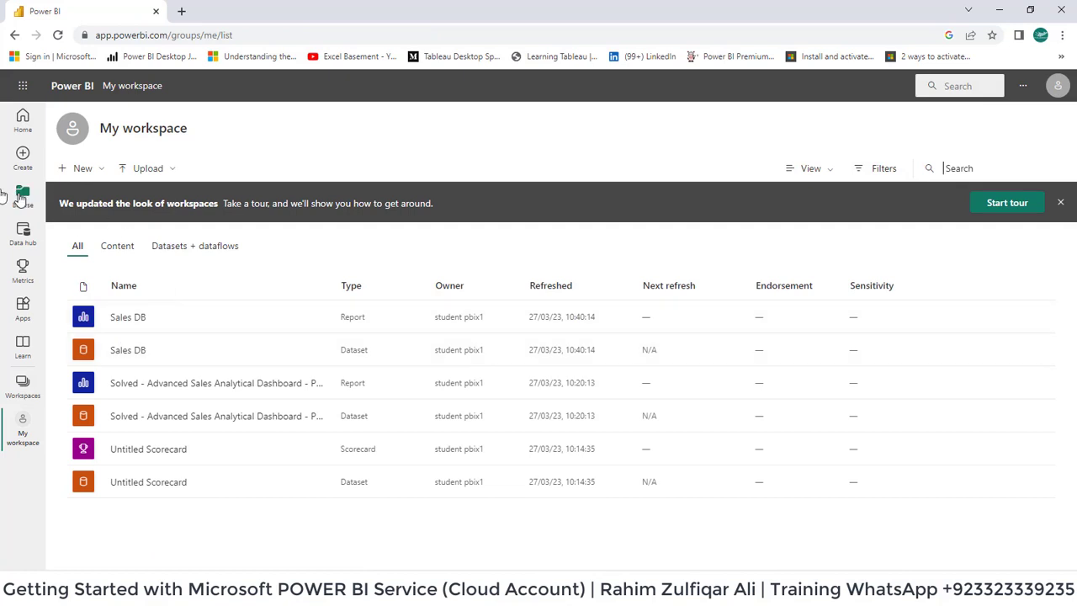
left_click(22, 120)
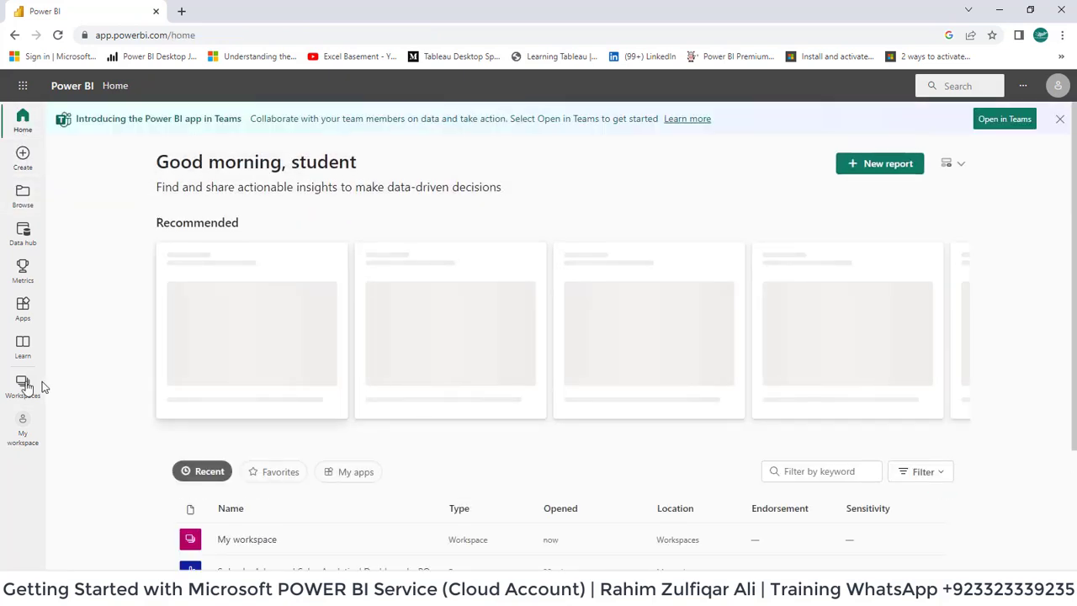
left_click(23, 434)
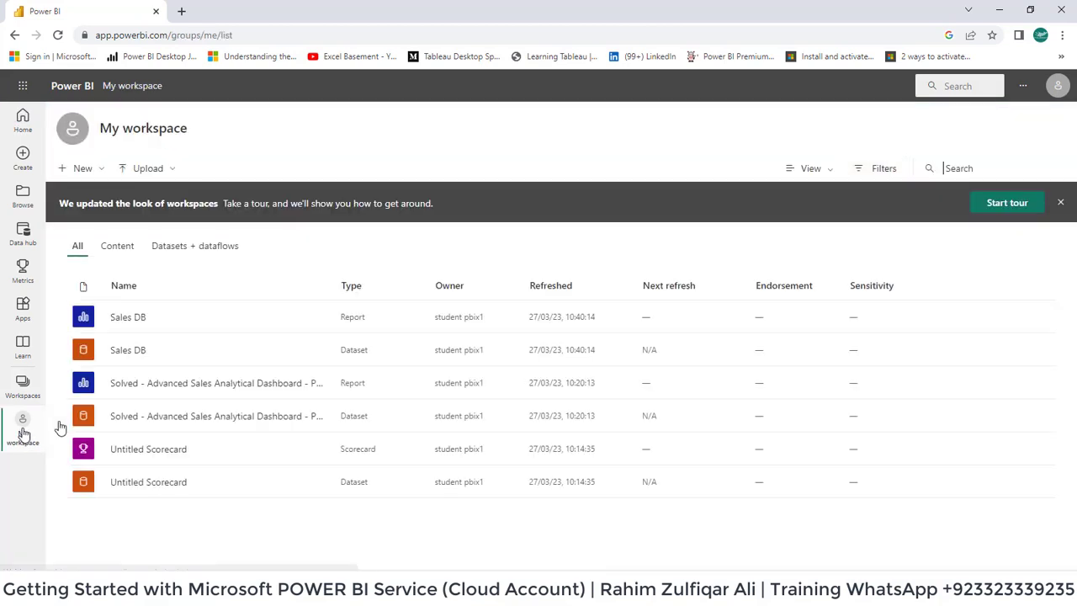
left_click(143, 386)
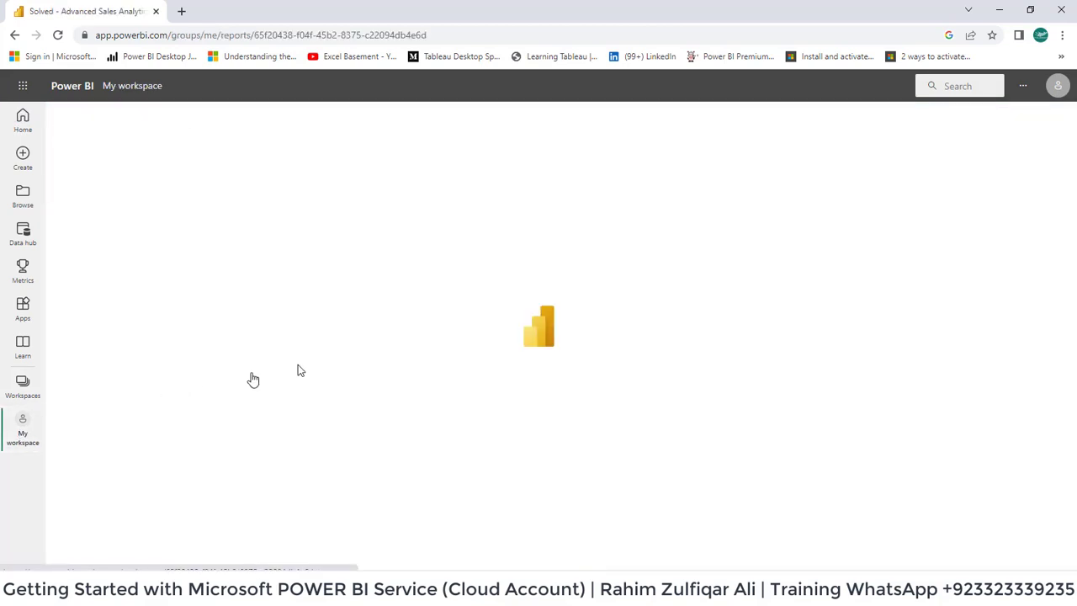